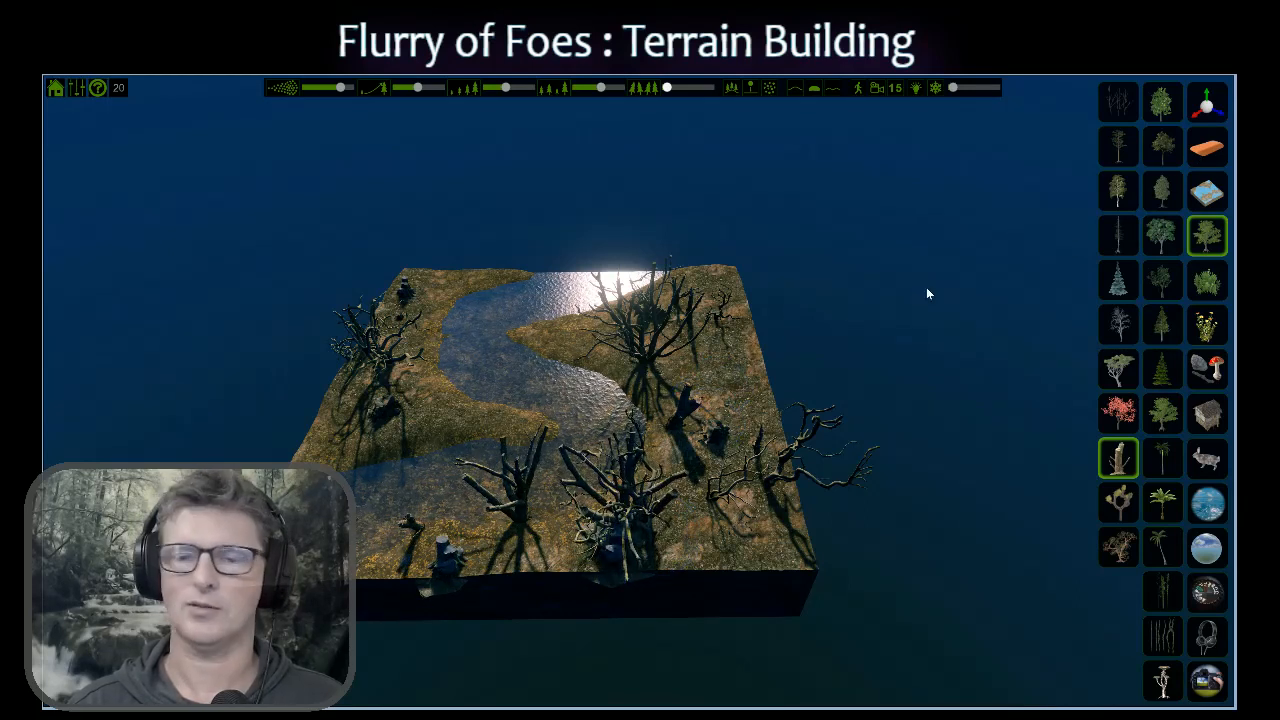
Erase the dead trees from the middle and front of the terrain block.
click(1207, 147)
click(662, 342)
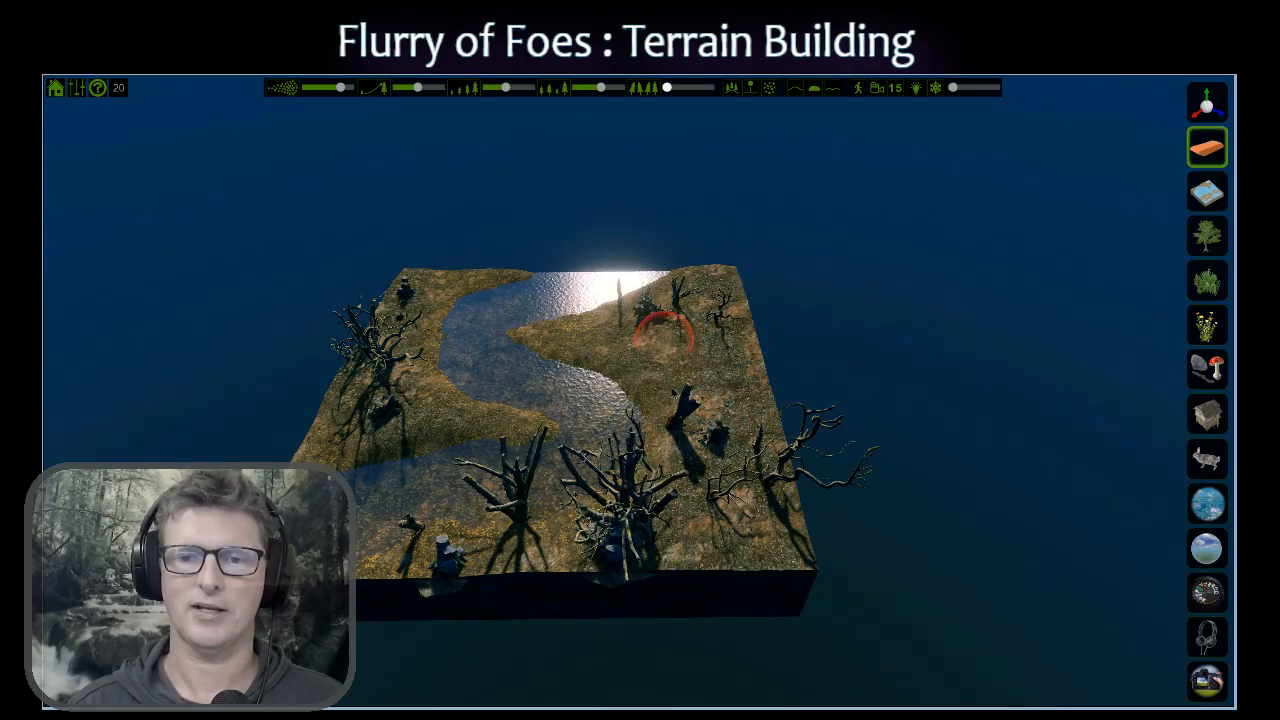
click(585, 532)
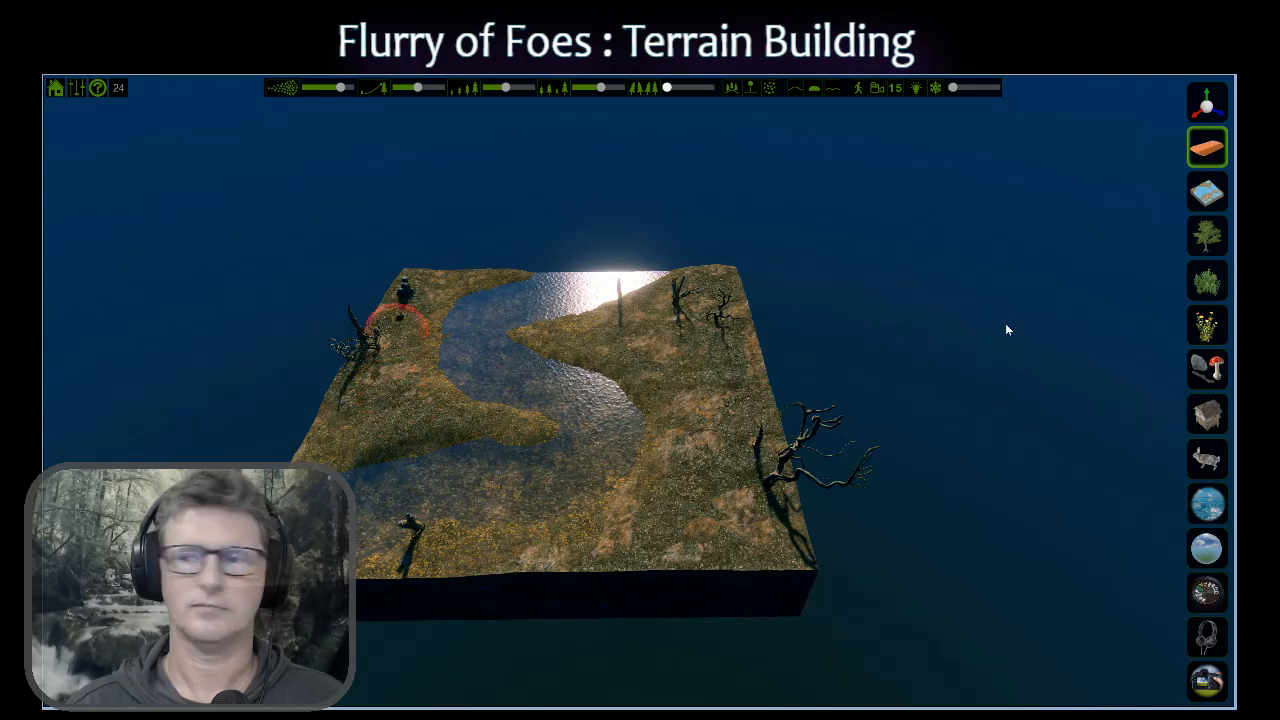
click(1213, 233)
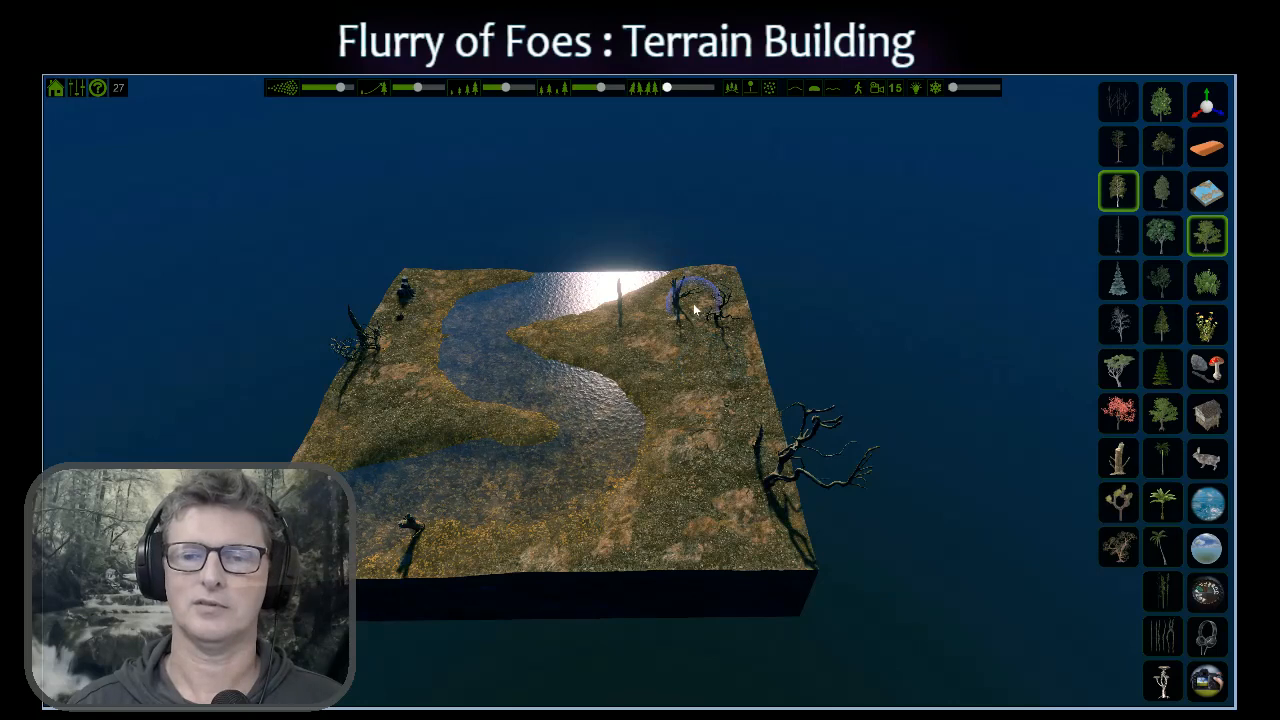
drag(620, 326, 600, 338)
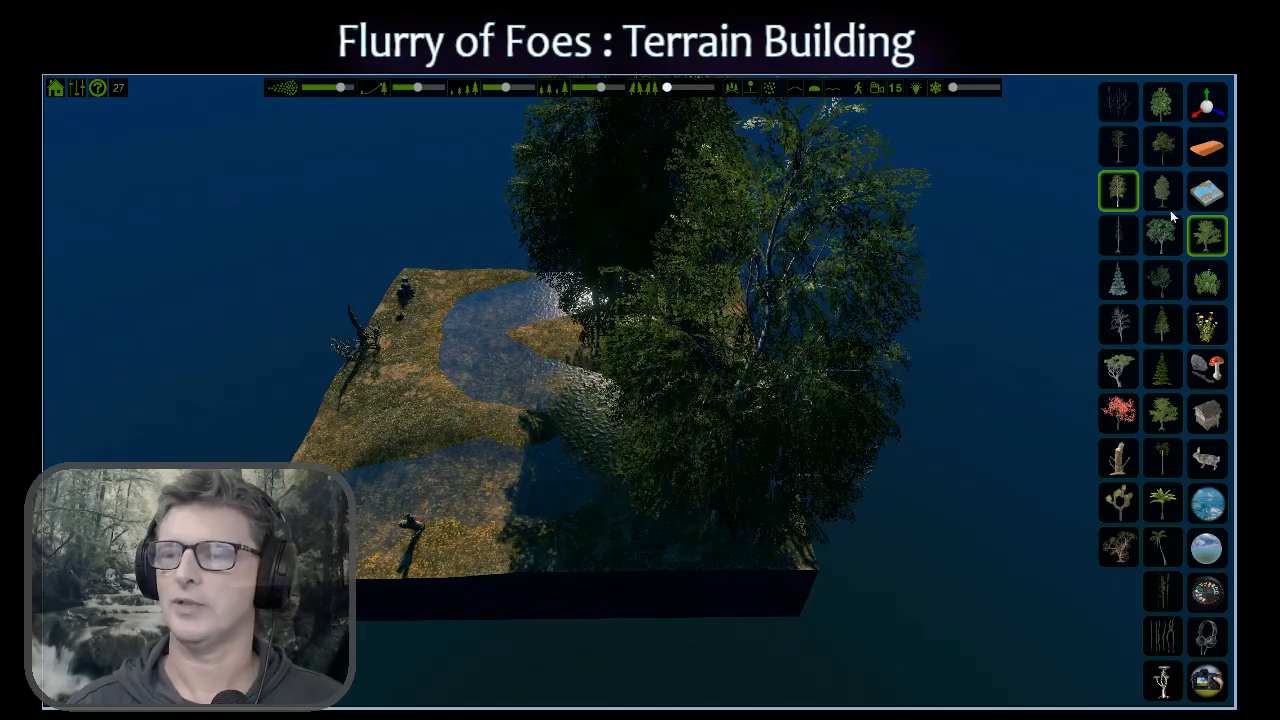
key(e)
mouse_move(640, 335)
mouse_down()
mouse_move(690, 365)
mouse_move(690, 440)
mouse_move(760, 475)
mouse_up()
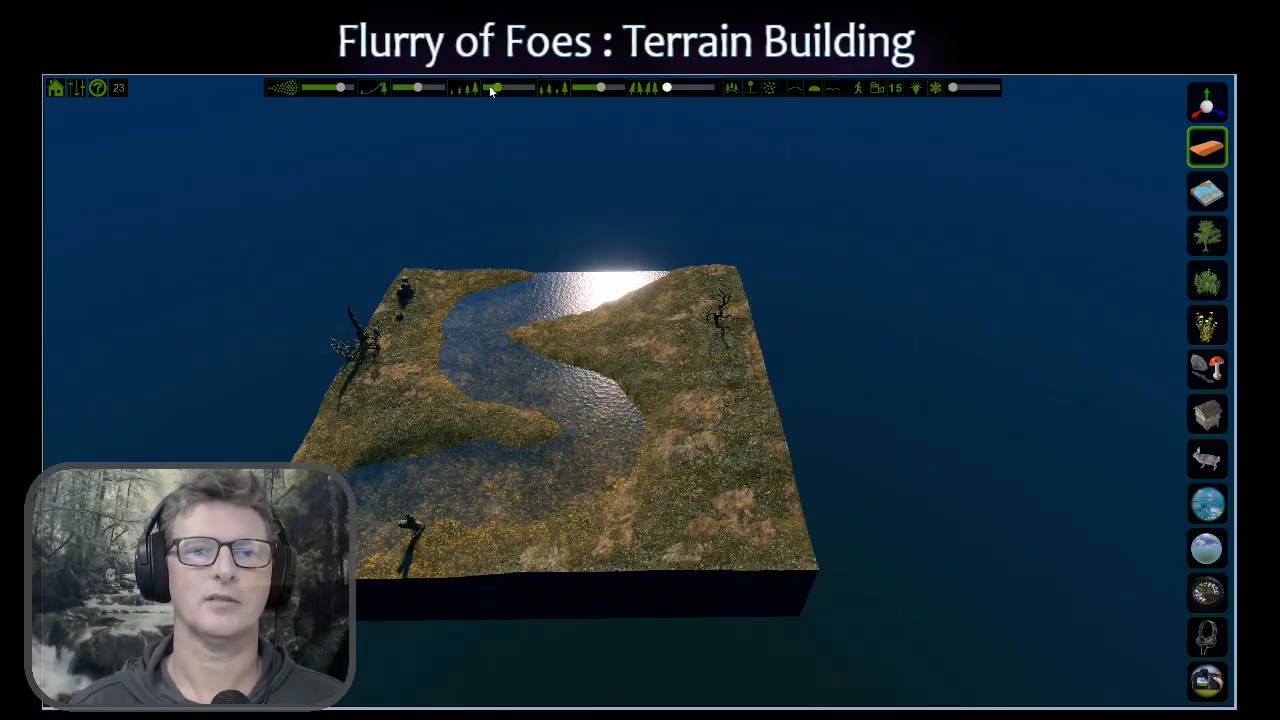
Reduce the plant size to near its minimum and erase the last dead tree from the right bank's far corner.
click(489, 87)
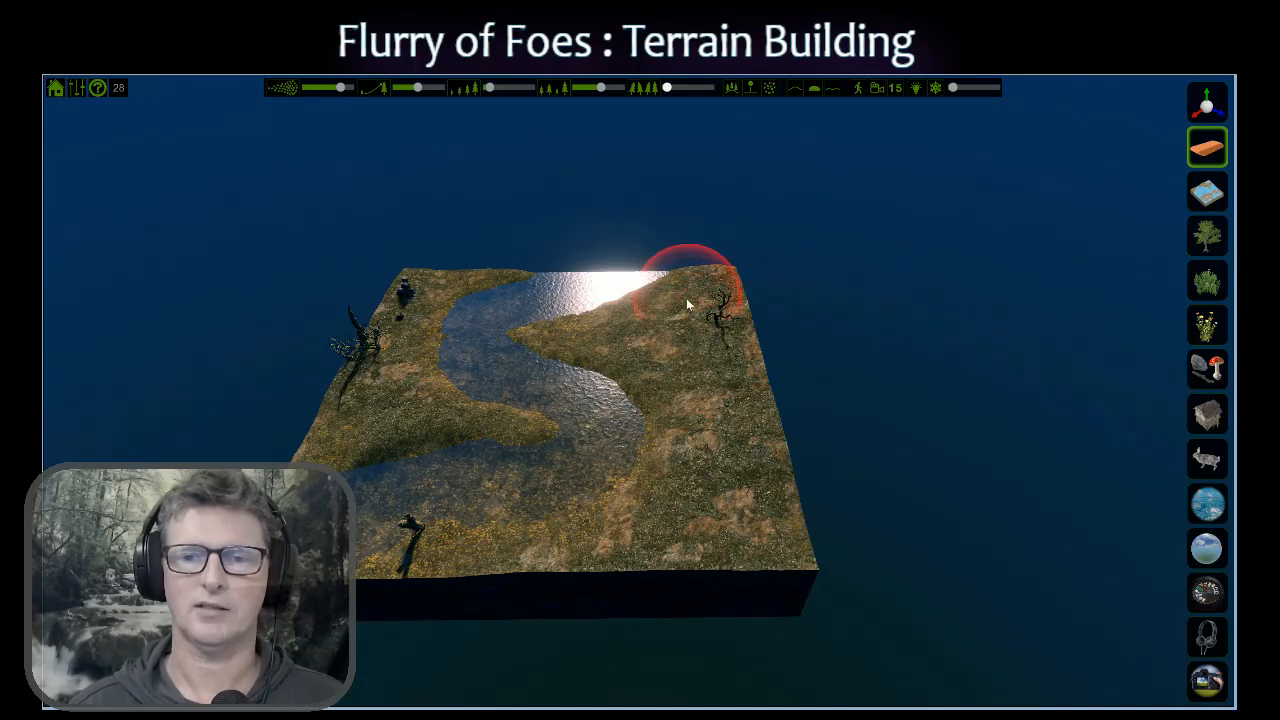
drag(701, 333, 600, 348)
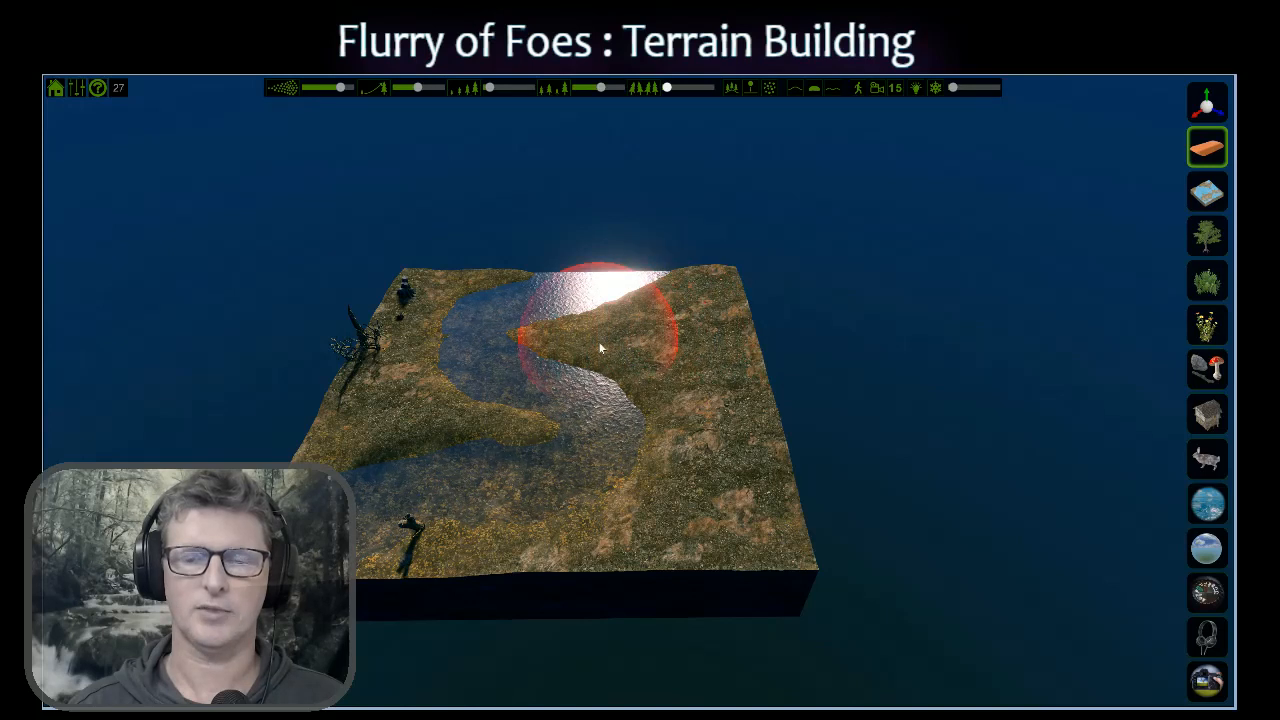
Paint small leafy trees across the right bank and around the near river bend.
click(1207, 232)
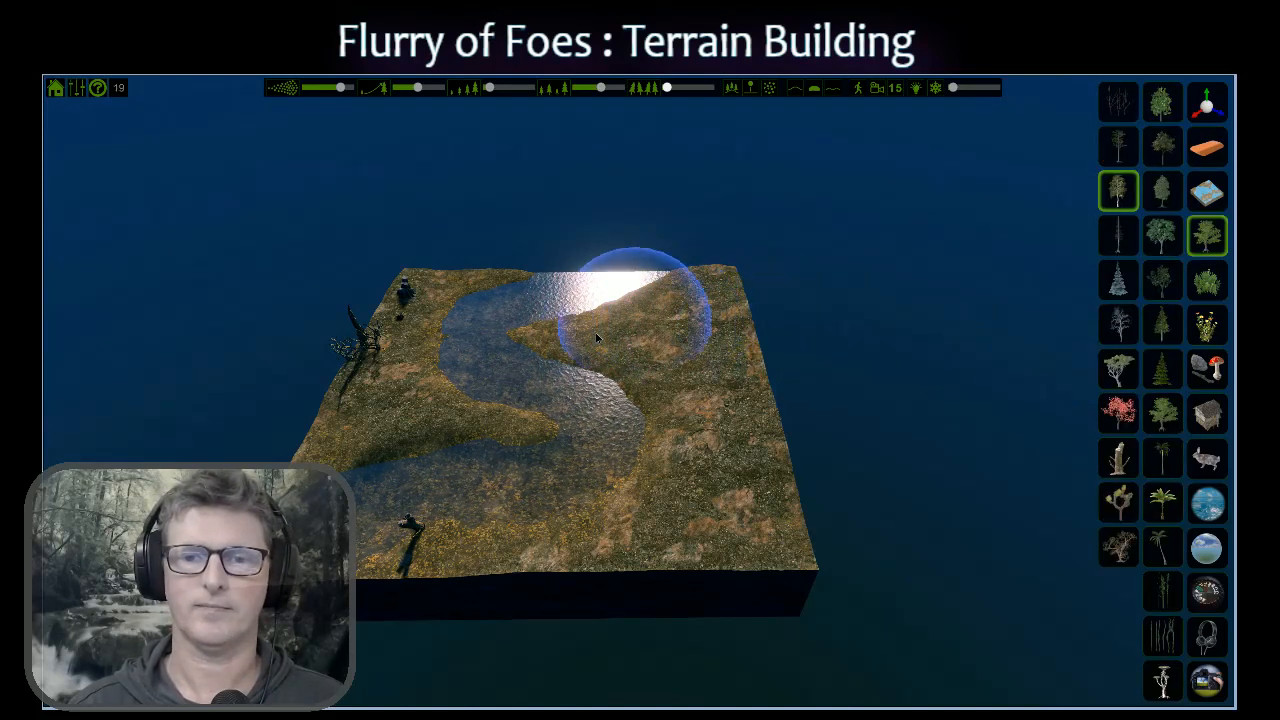
mouse_move(635, 384)
mouse_down()
mouse_move(640, 440)
mouse_move(510, 470)
mouse_move(461, 467)
mouse_up()
scroll(418, 429, down, 4)
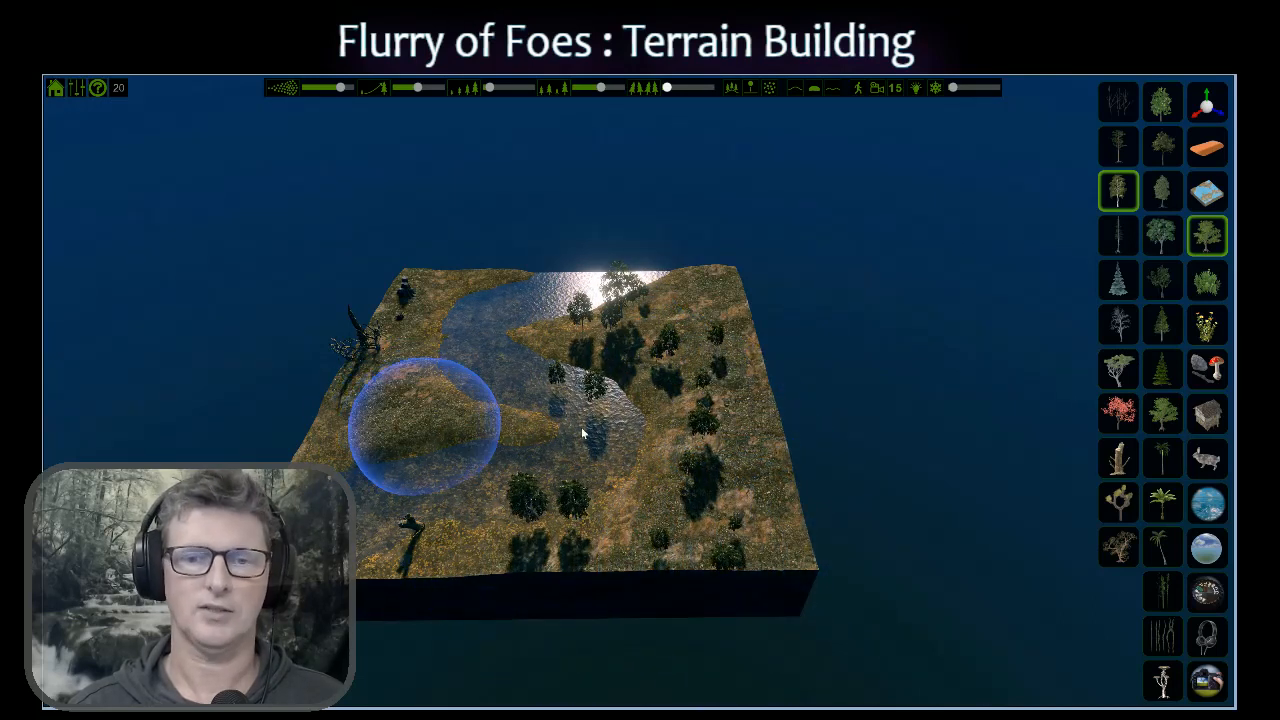
click(600, 477)
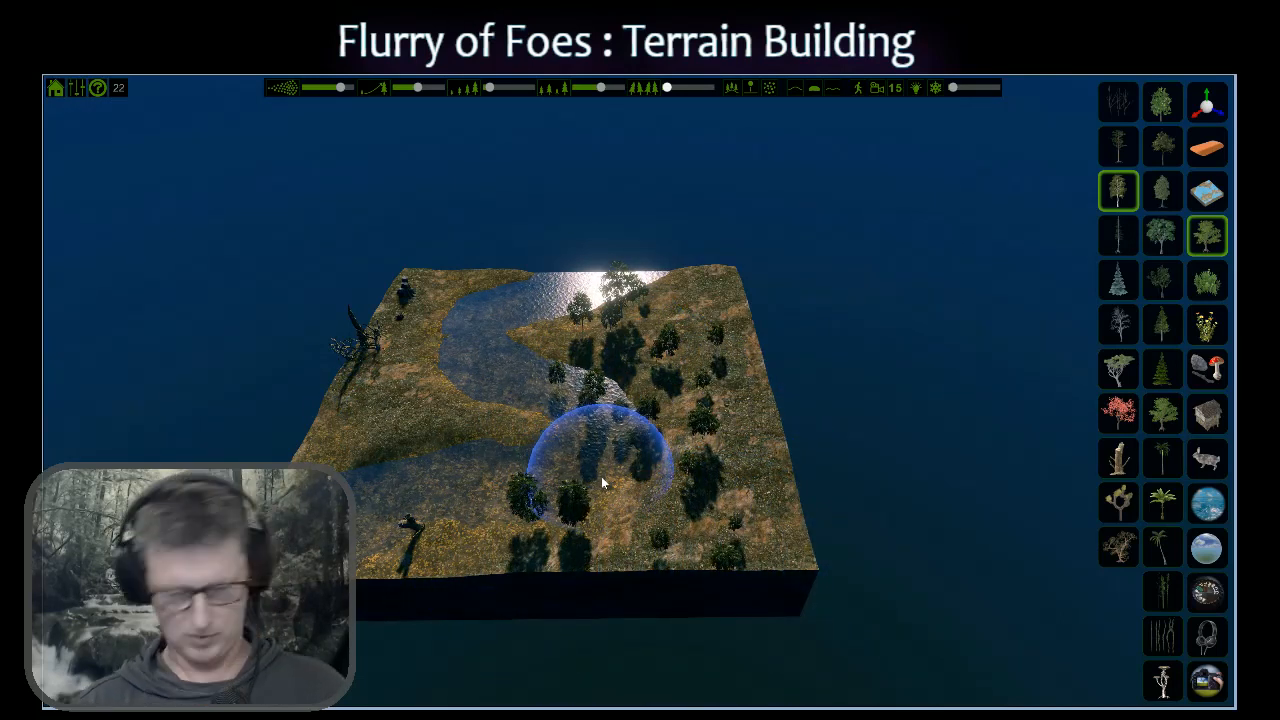
Erase the small trees standing in the river and along its near bend.
key(w)
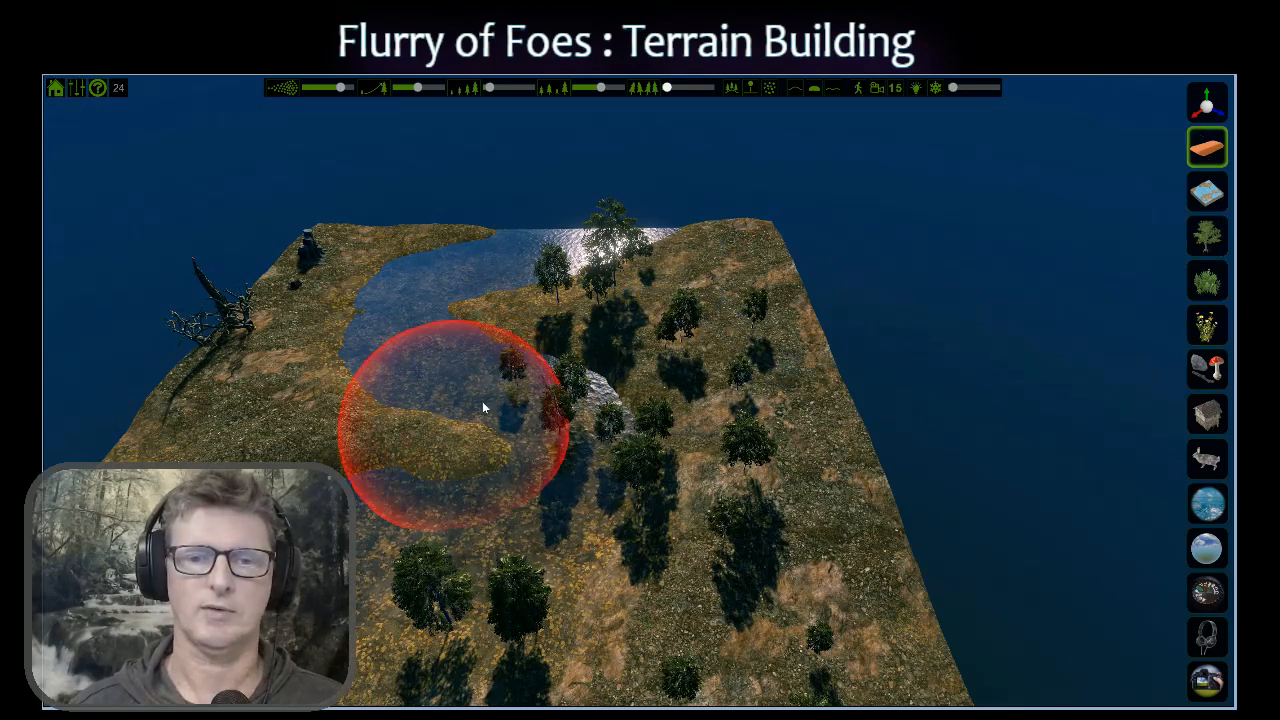
drag(537, 443, 455, 690)
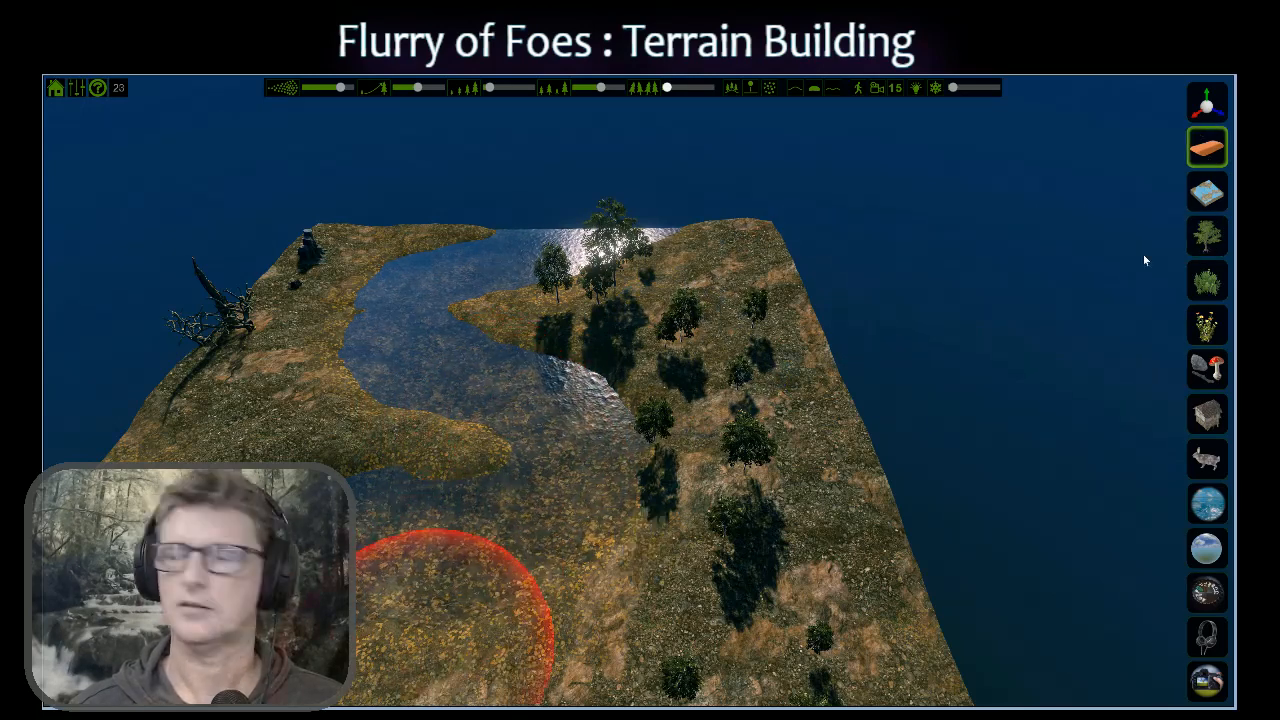
Adjust the ground-placement options for trees and paint more small leafy trees over both river banks.
click(1207, 195)
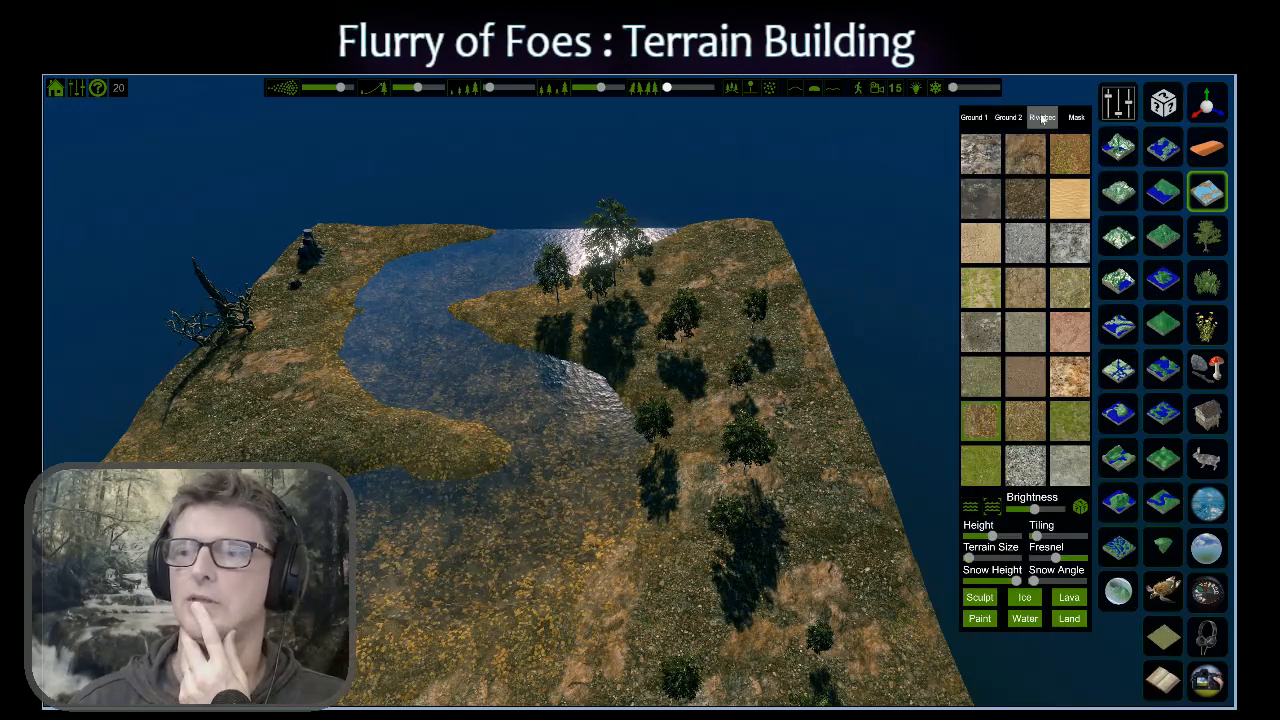
click(1205, 235)
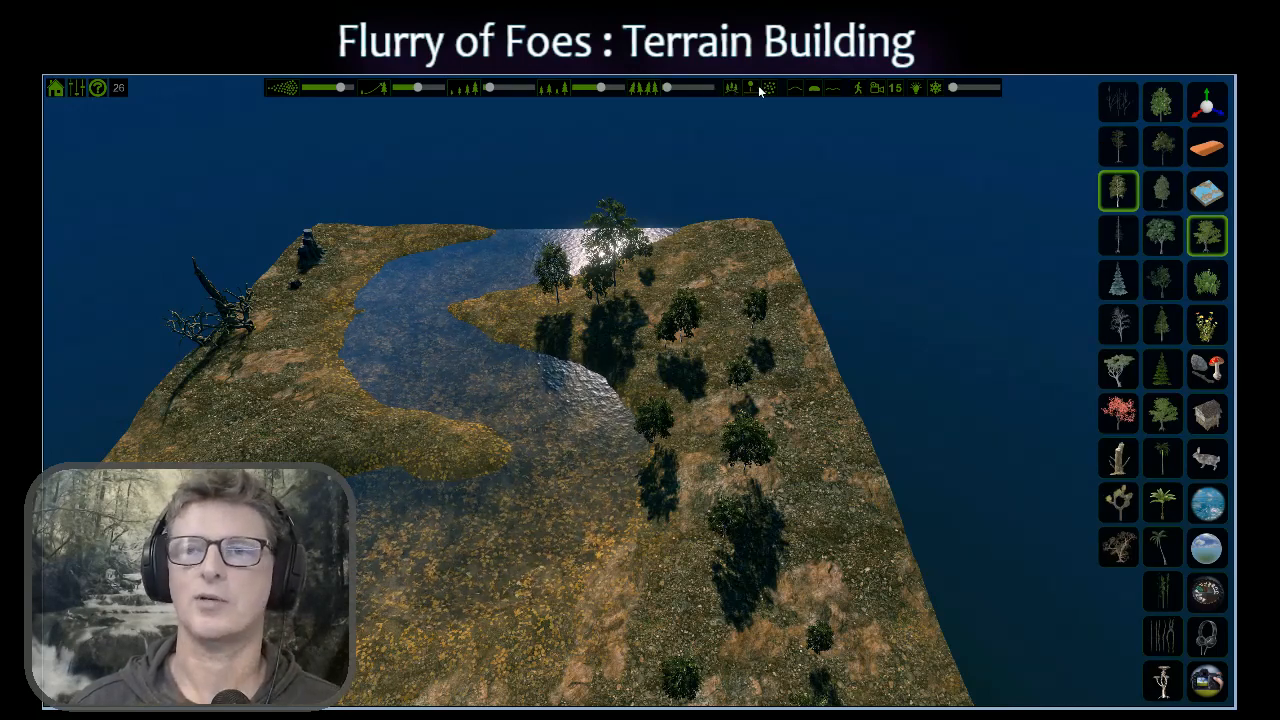
click(796, 87)
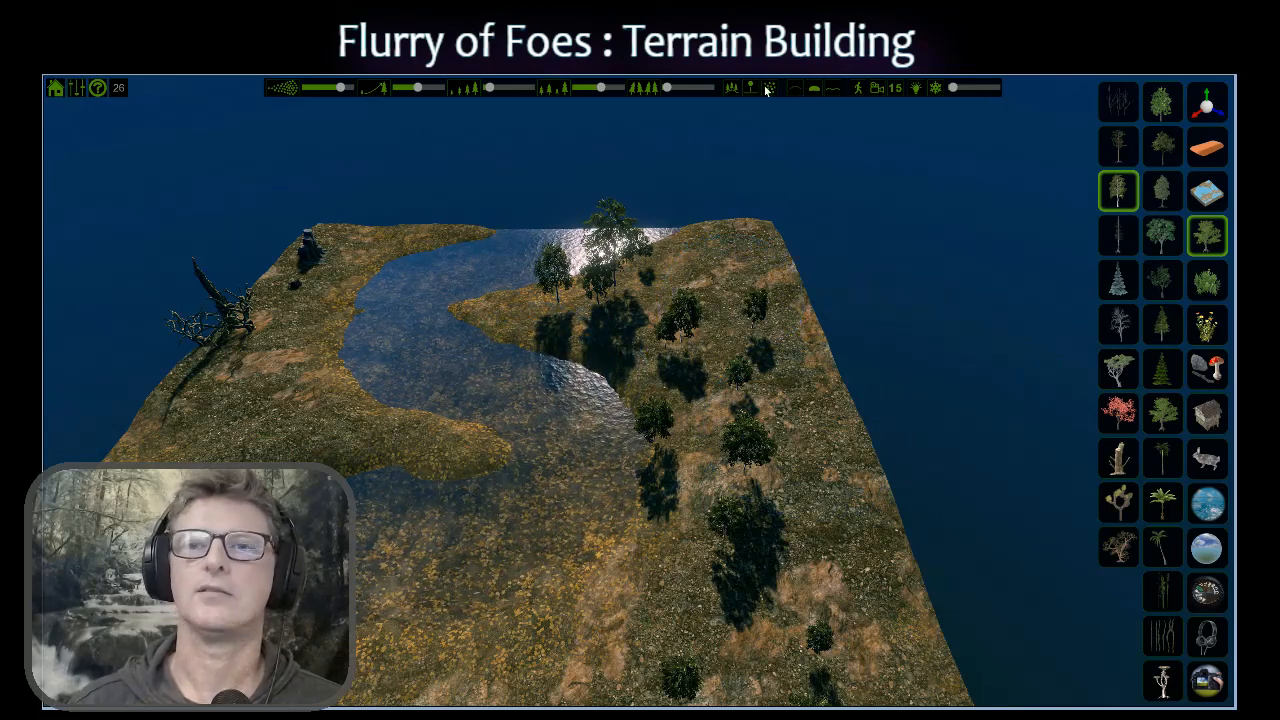
click(815, 88)
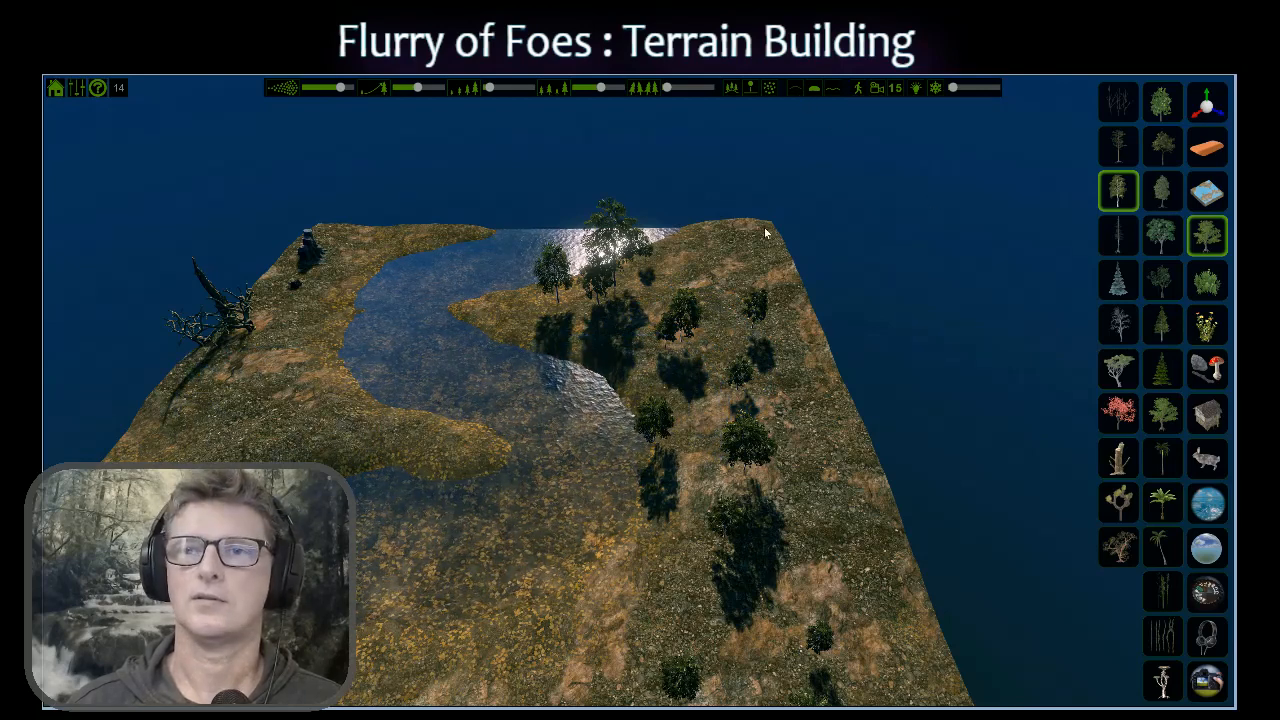
drag(749, 429, 774, 300)
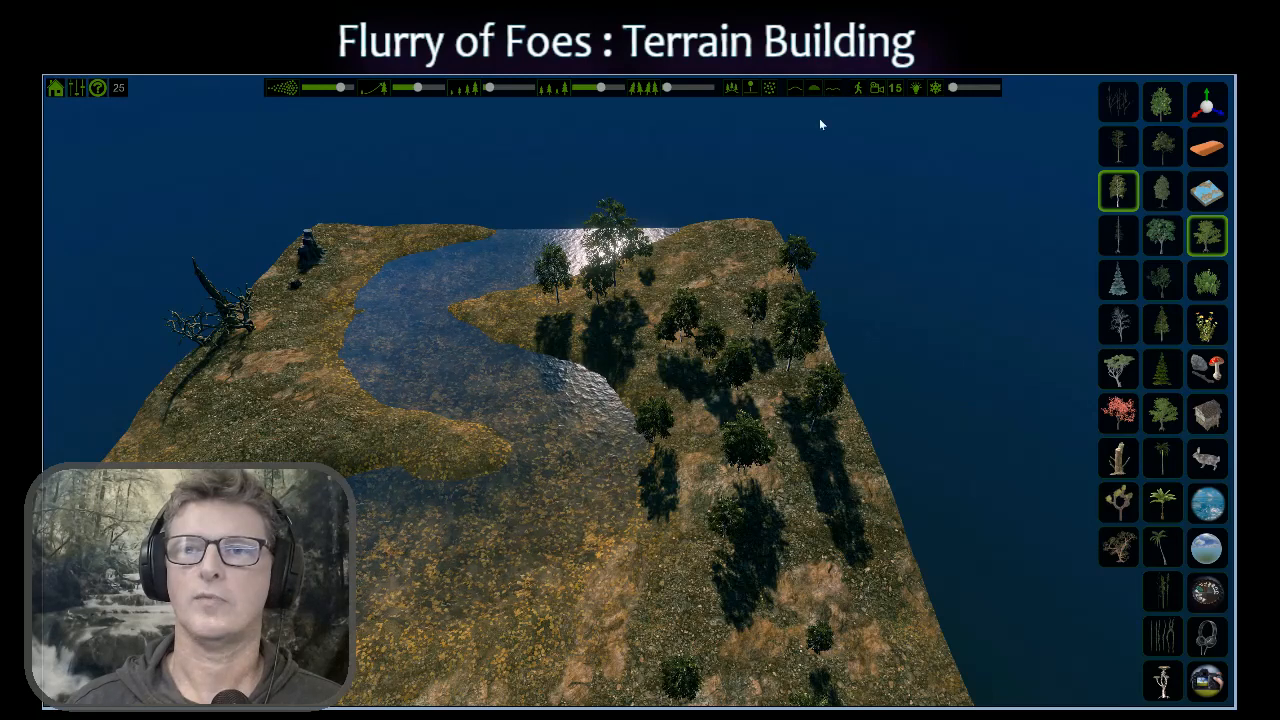
mouse_move(718, 282)
mouse_down()
mouse_move(534, 283)
mouse_move(369, 346)
mouse_move(505, 415)
mouse_move(470, 583)
mouse_move(447, 596)
mouse_move(337, 491)
mouse_move(328, 312)
mouse_move(310, 262)
mouse_move(235, 355)
mouse_move(402, 511)
mouse_up()
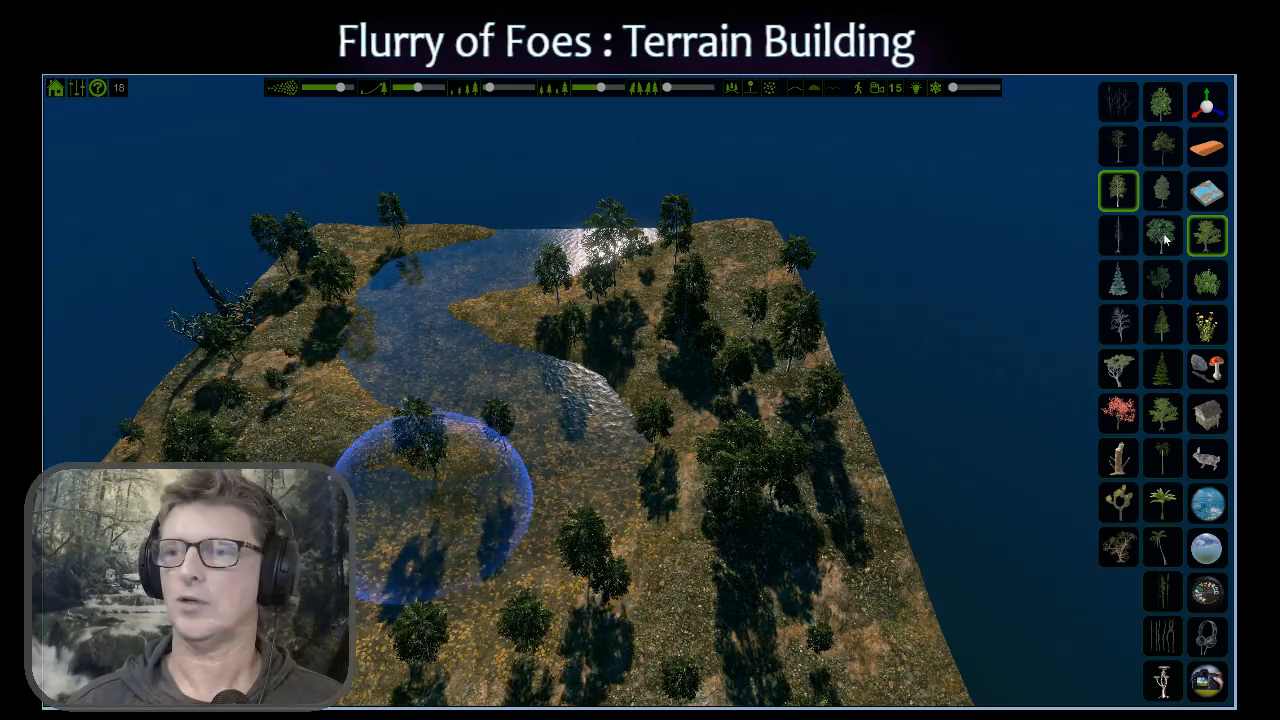
Erase the small trees from the left bank's peninsula and hillside.
click(1207, 150)
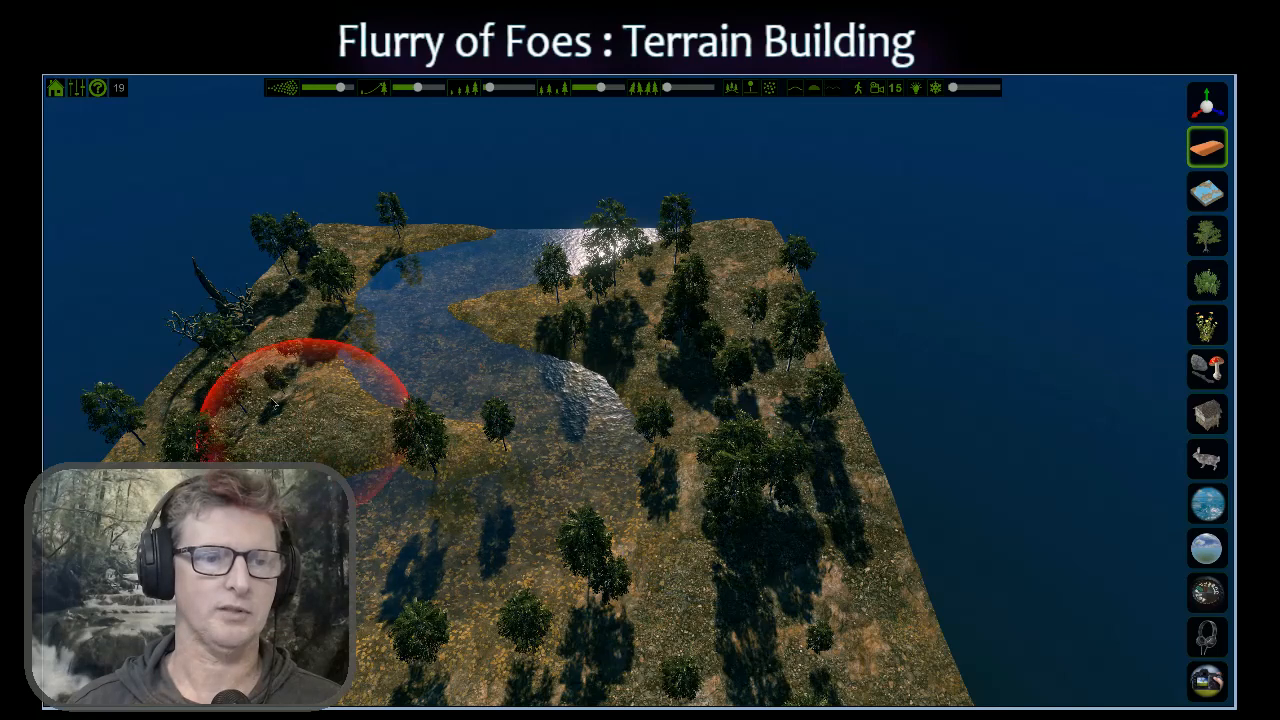
mouse_move(359, 448)
mouse_down()
mouse_move(452, 450)
mouse_move(488, 436)
mouse_up()
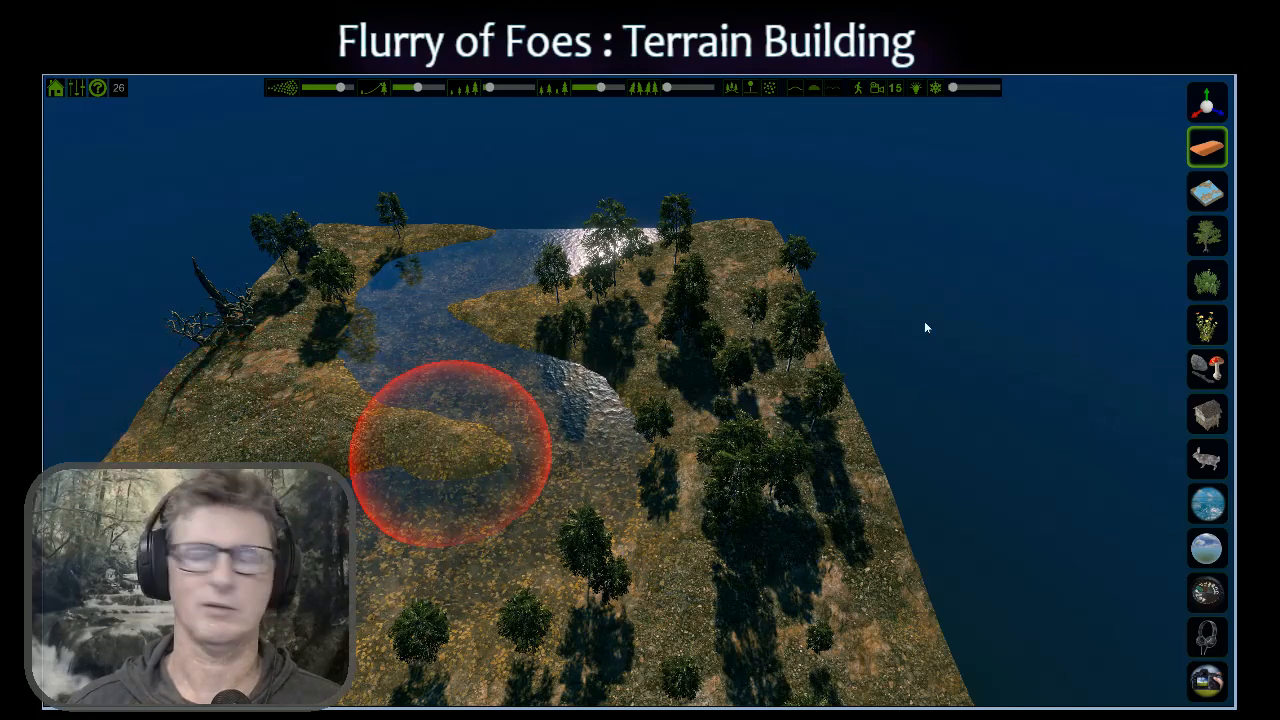
Paint a second, slimmer tree species over the right bank and front edge, plus a few on the left bank.
click(1210, 240)
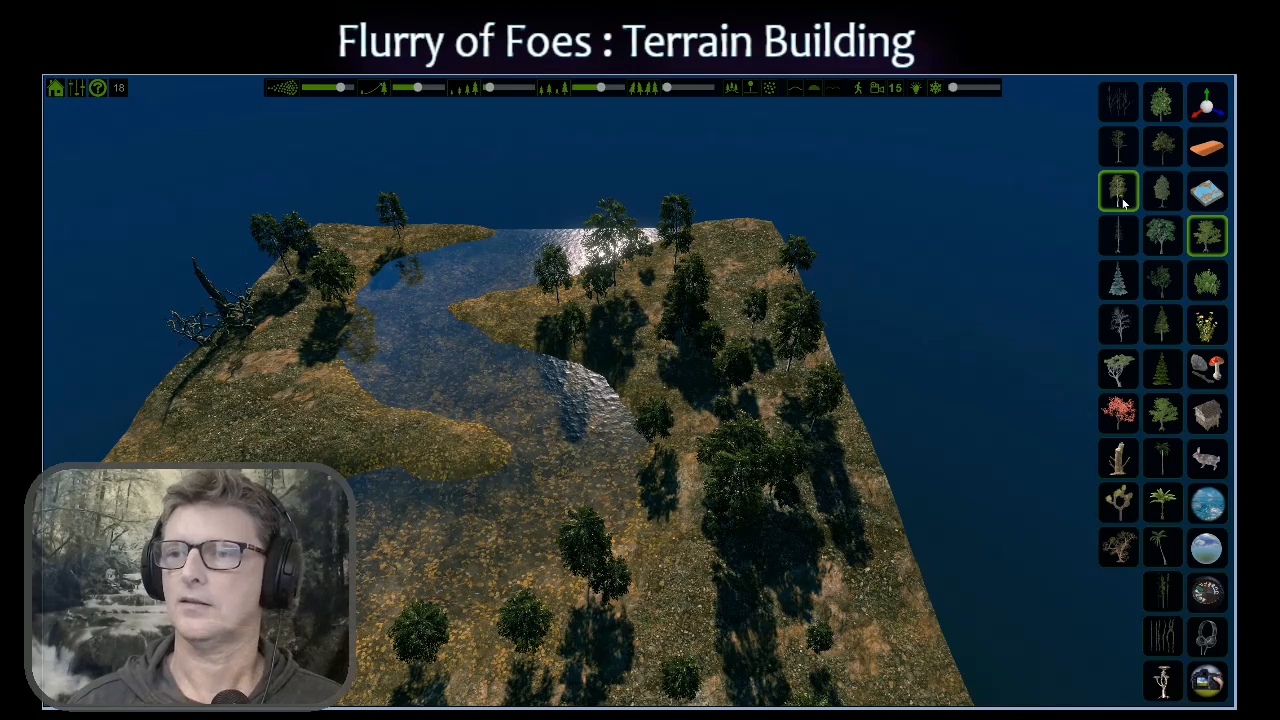
click(1162, 234)
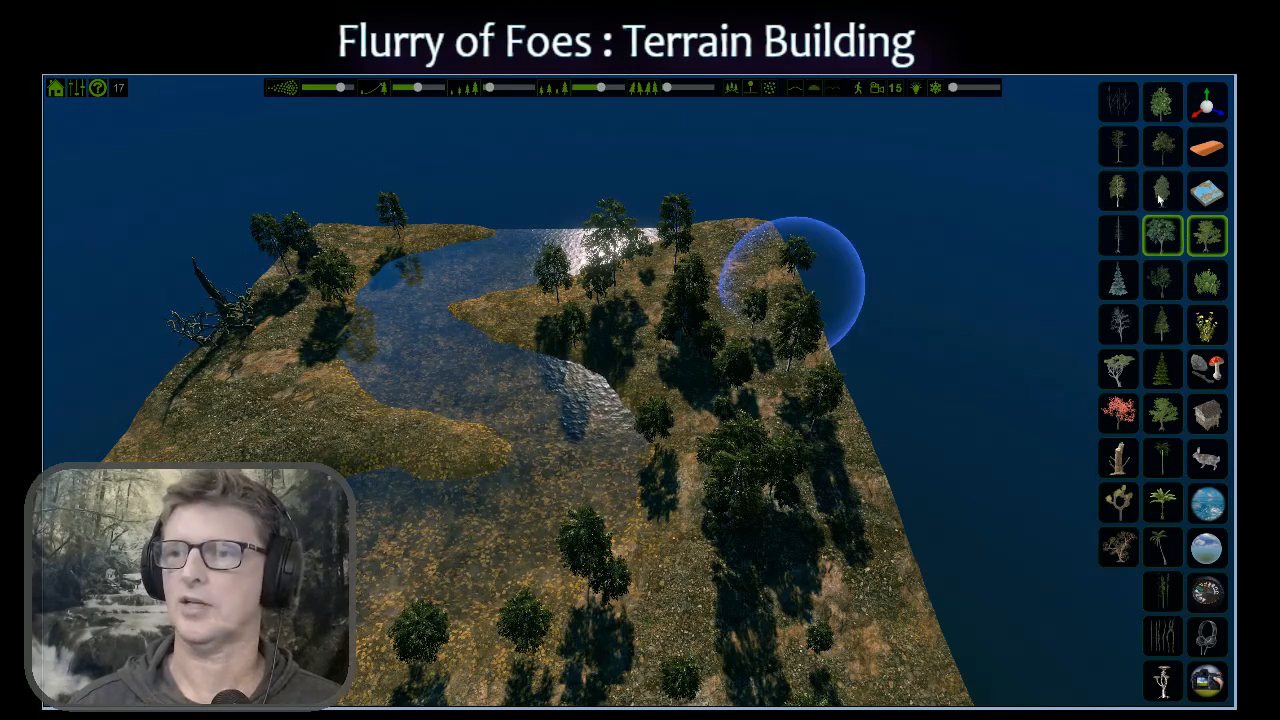
click(1118, 147)
mouse_move(791, 253)
mouse_down()
mouse_move(703, 252)
mouse_move(601, 280)
mouse_move(843, 610)
mouse_move(642, 574)
mouse_move(362, 588)
mouse_move(408, 594)
mouse_up()
scroll(825, 549, down, 1)
scroll(826, 554, down, 3)
key(a)
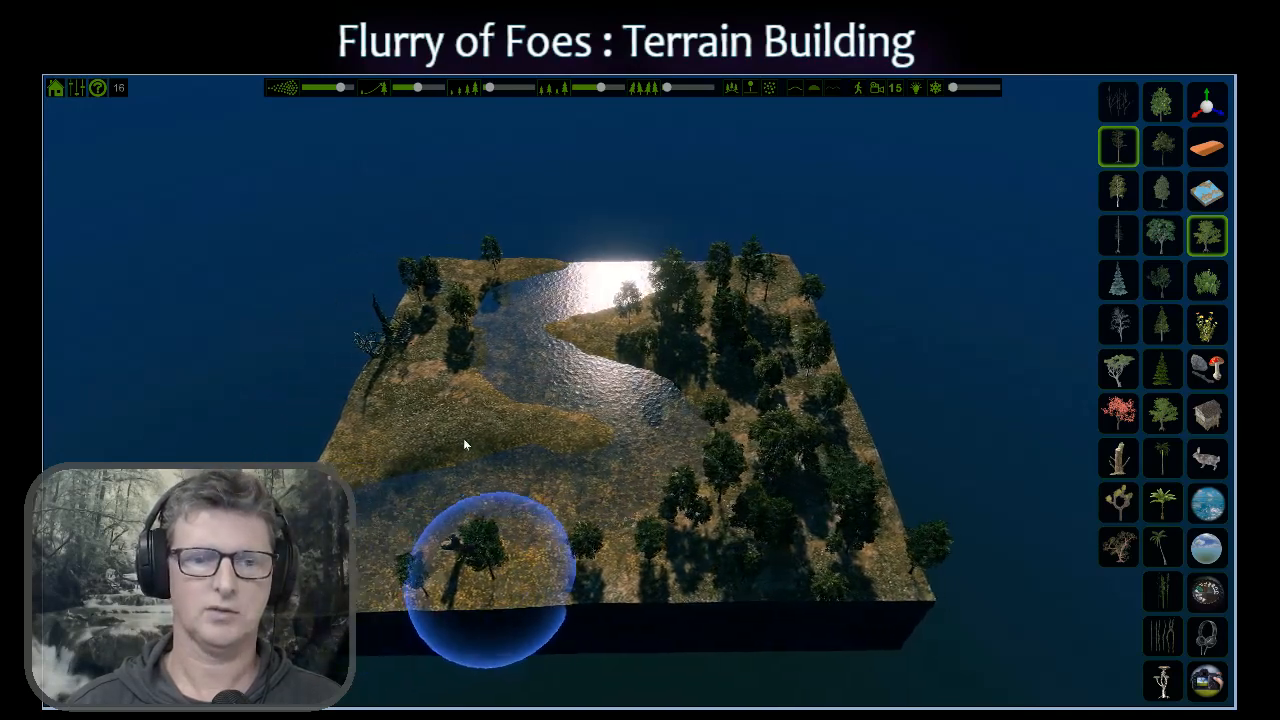
click(453, 442)
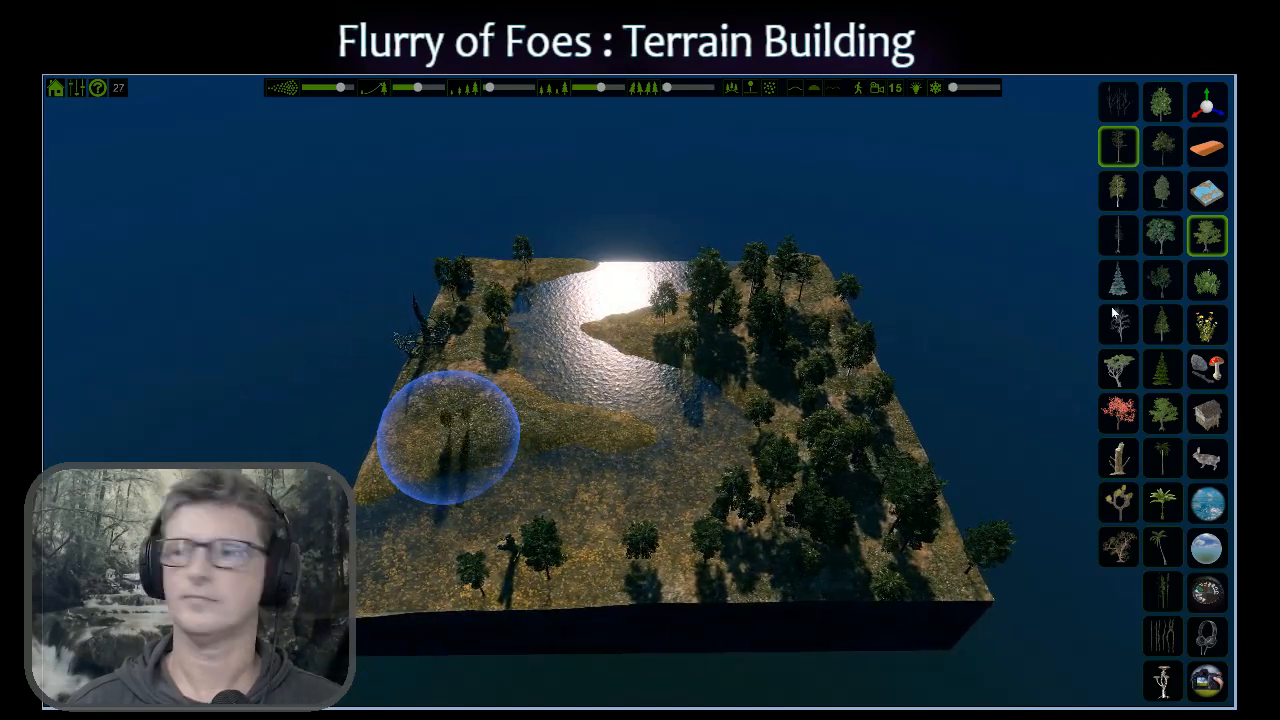
Paint green leafy bushes over the left bank's peninsula and the hillside behind it.
click(1208, 284)
click(1162, 238)
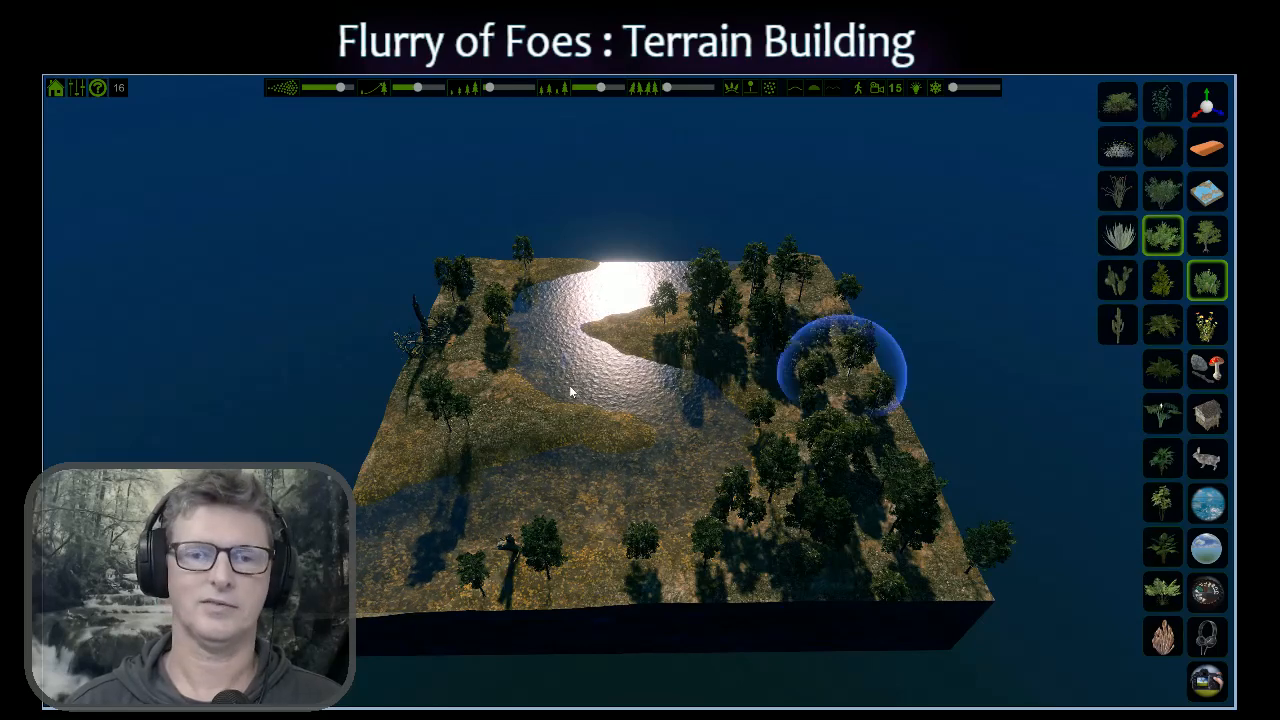
click(396, 432)
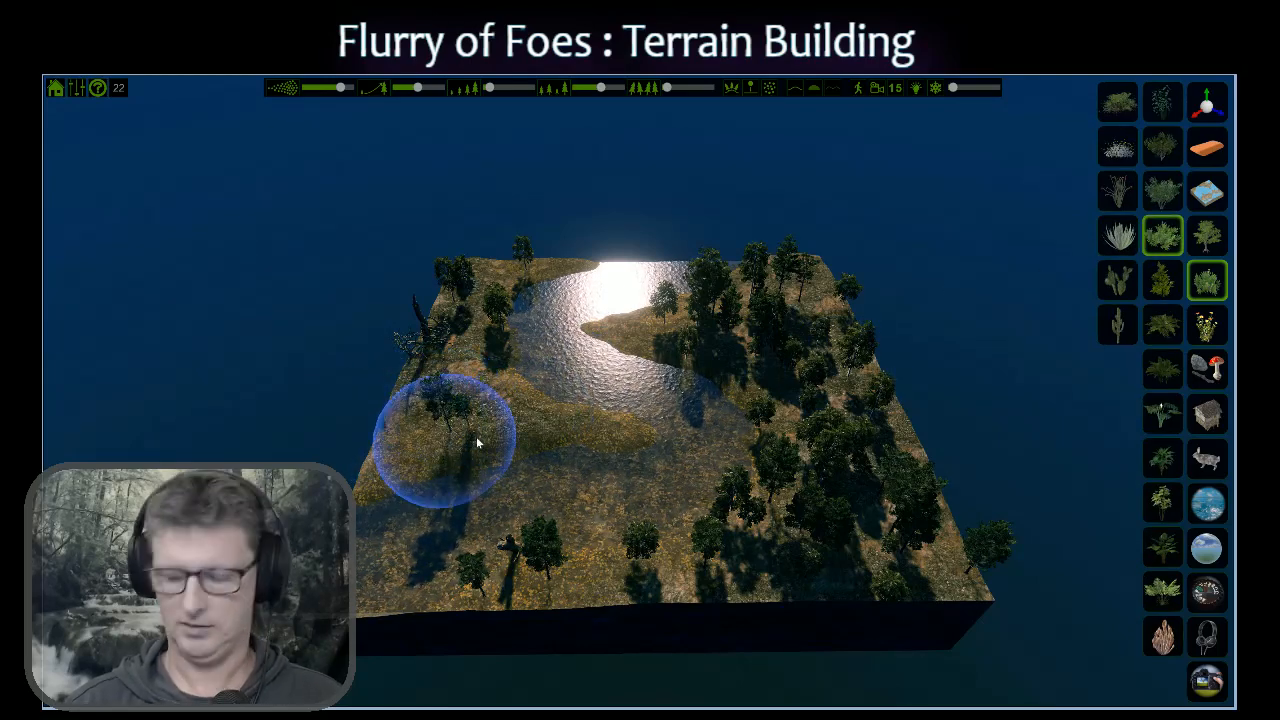
key(w)
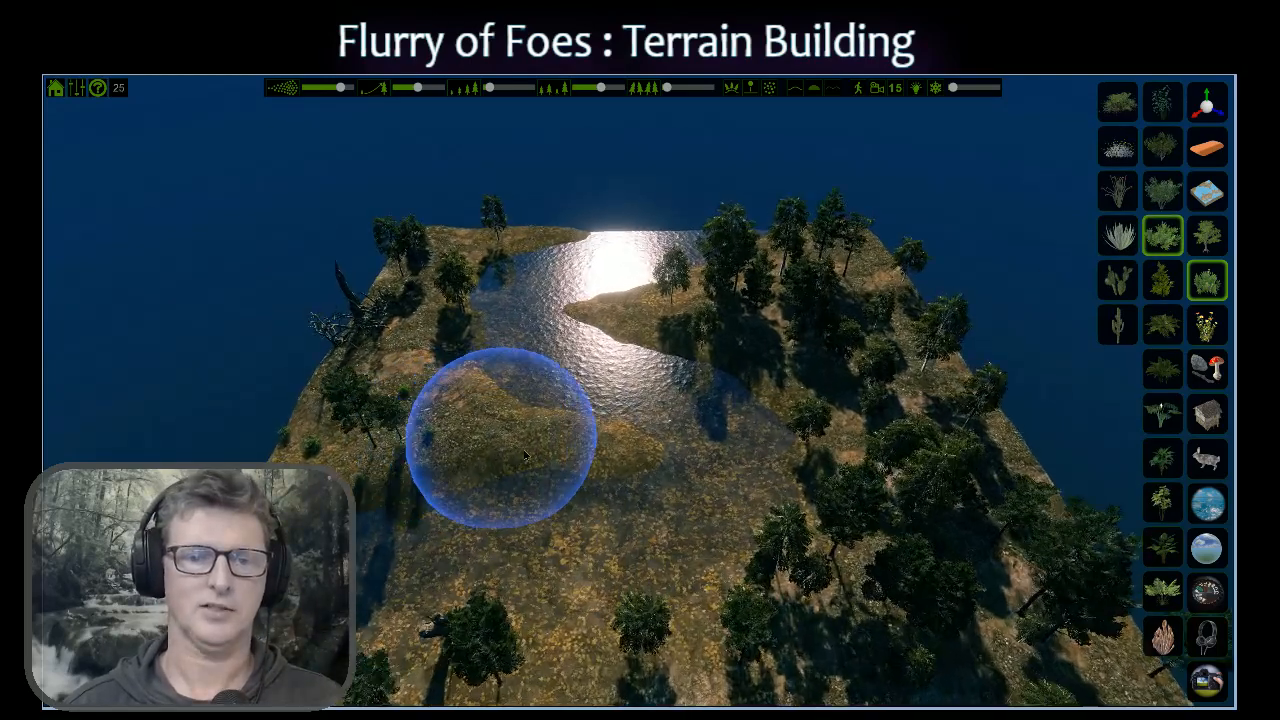
key(w)
mouse_move(570, 476)
mouse_down()
mouse_move(560, 470)
mouse_move(586, 477)
mouse_move(571, 493)
mouse_move(460, 475)
mouse_up()
mouse_move(286, 357)
mouse_down()
mouse_move(300, 328)
mouse_move(214, 462)
mouse_up()
Shrink the brush and add more green bushes on the left bank close to the shoreline.
key(a)
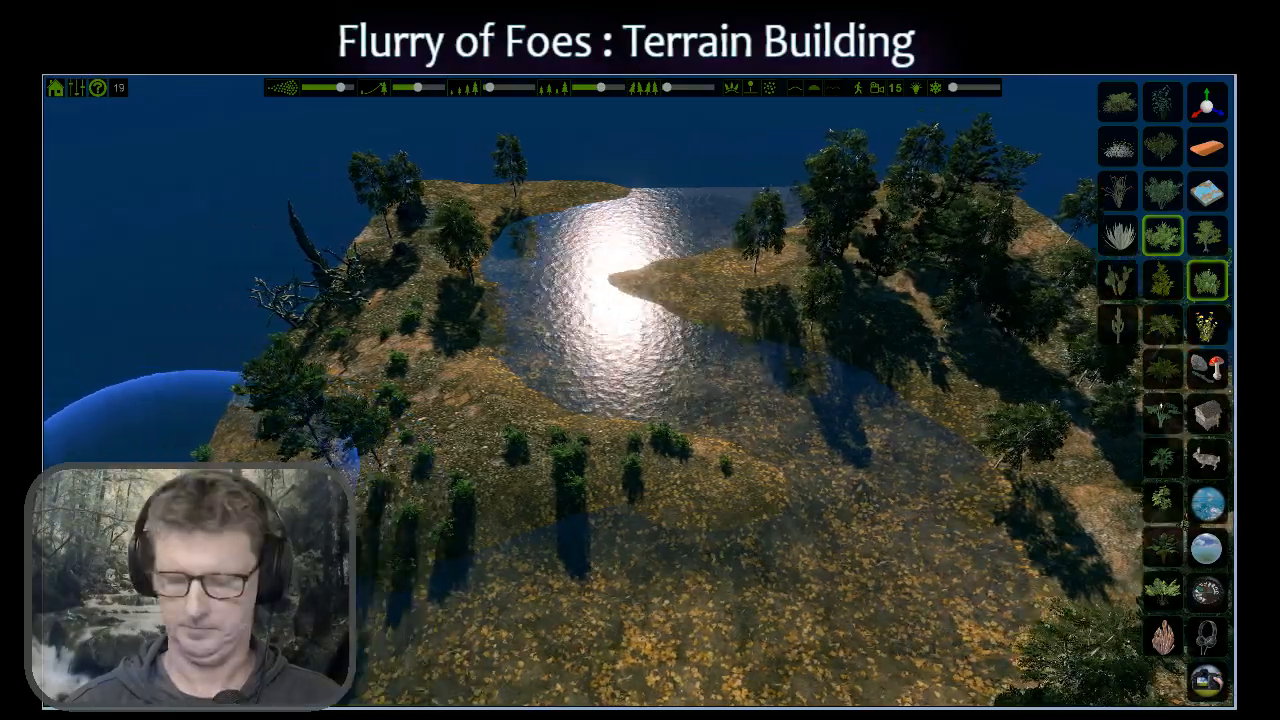
key(w)
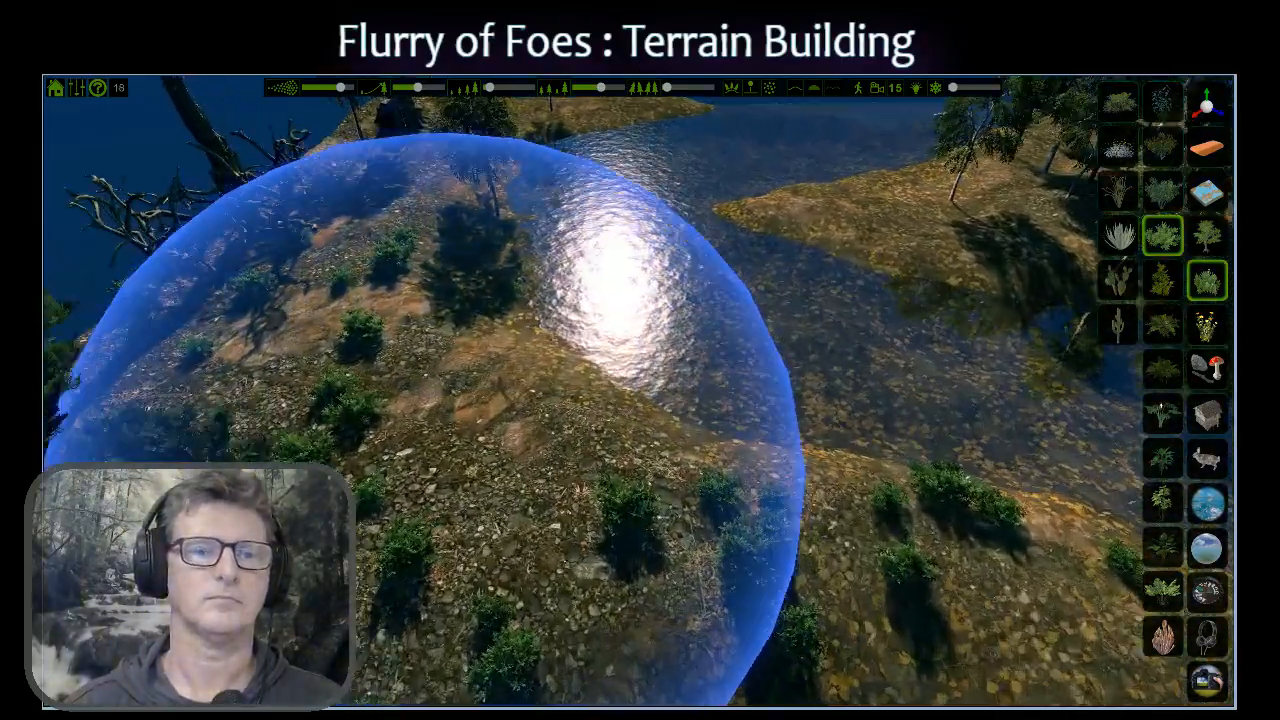
mouse_move(496, 490)
right_down()
mouse_move(411, 367)
mouse_move(376, 388)
right_up()
click(431, 491)
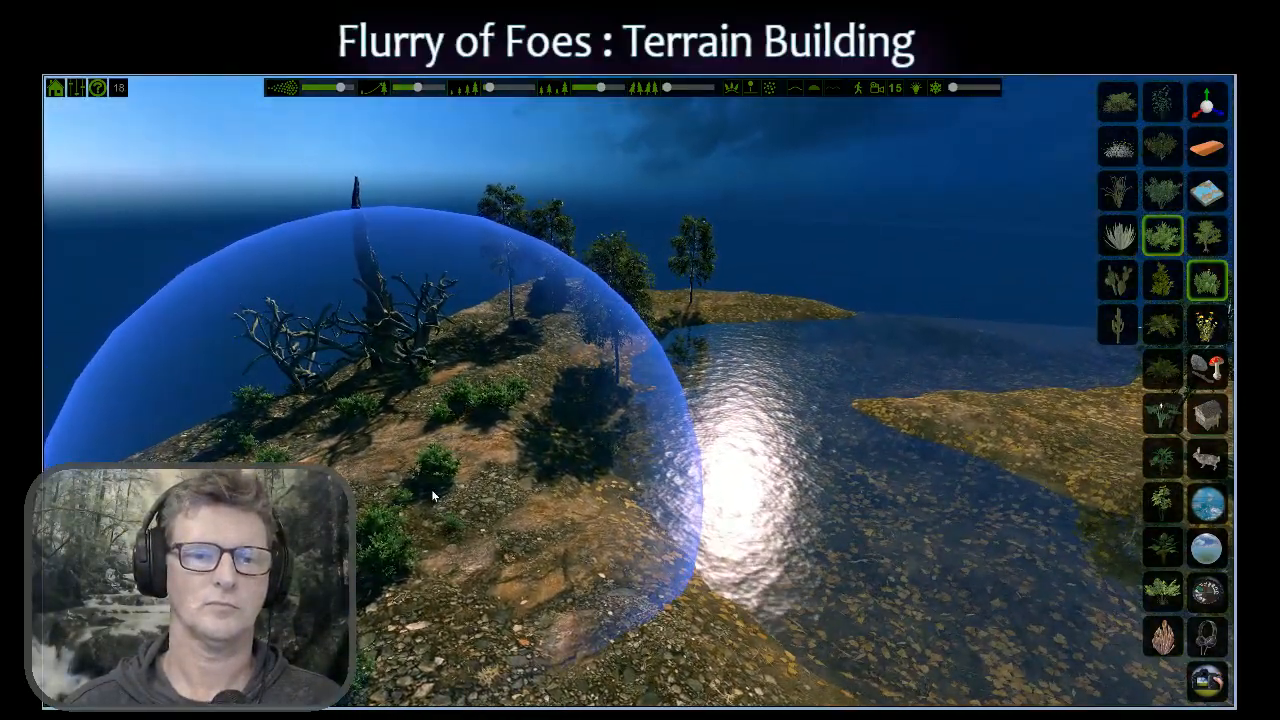
scroll(432, 493, down, 3)
scroll(433, 494, down, 3)
click(517, 605)
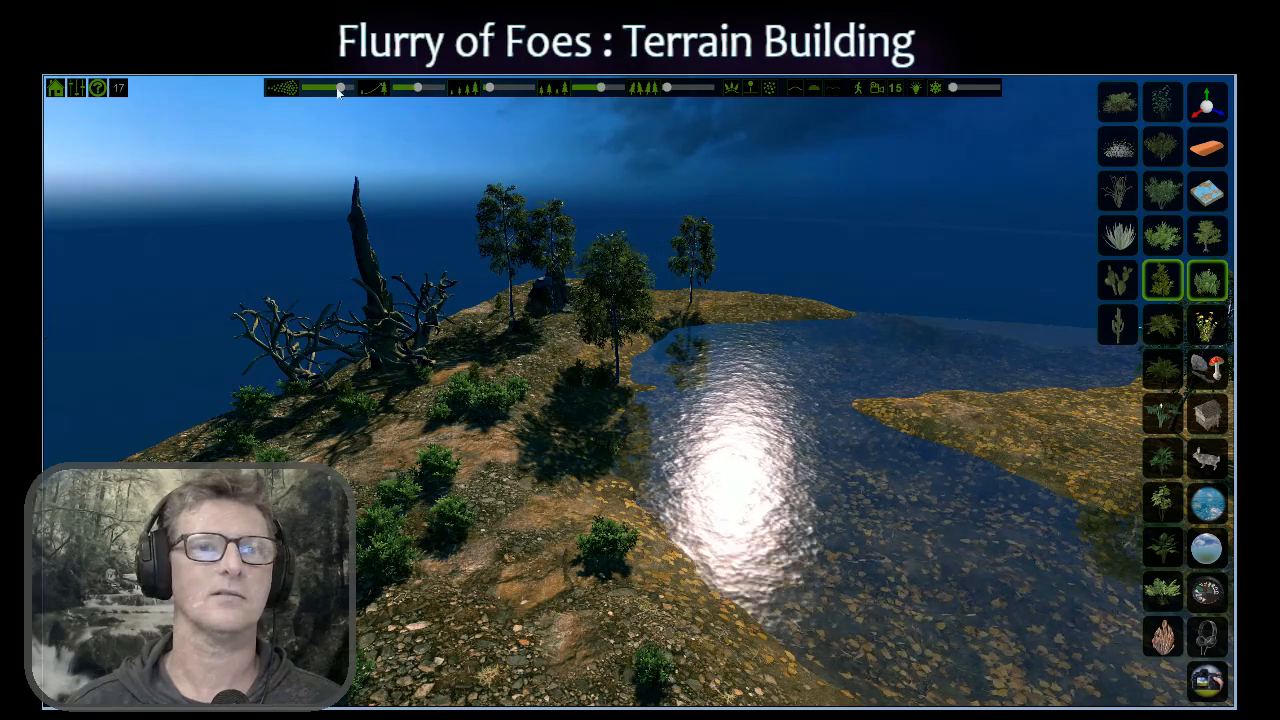
Raise the brush density slightly and paint a yellow-green bush variety beside the dead trees and under the shoreline trees.
drag(340, 89, 349, 89)
mouse_move(460, 320)
mouse_down()
mouse_move(353, 508)
mouse_move(230, 563)
mouse_move(305, 573)
mouse_move(565, 466)
mouse_move(540, 428)
mouse_move(527, 310)
mouse_move(525, 390)
mouse_move(540, 335)
mouse_move(529, 345)
mouse_up()
key(w)
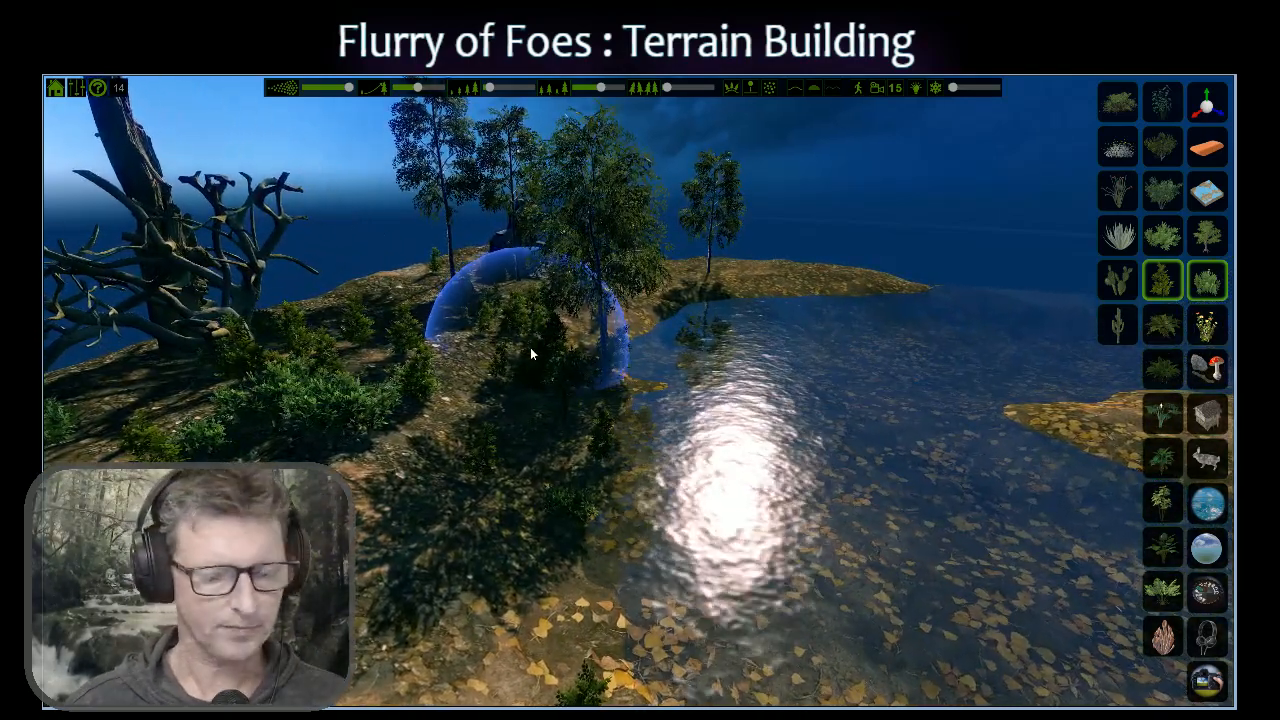
Paint the yellow-green bushes across the far end of the left bank, from its outer corner to the waterside tip.
key(w)
key(q)
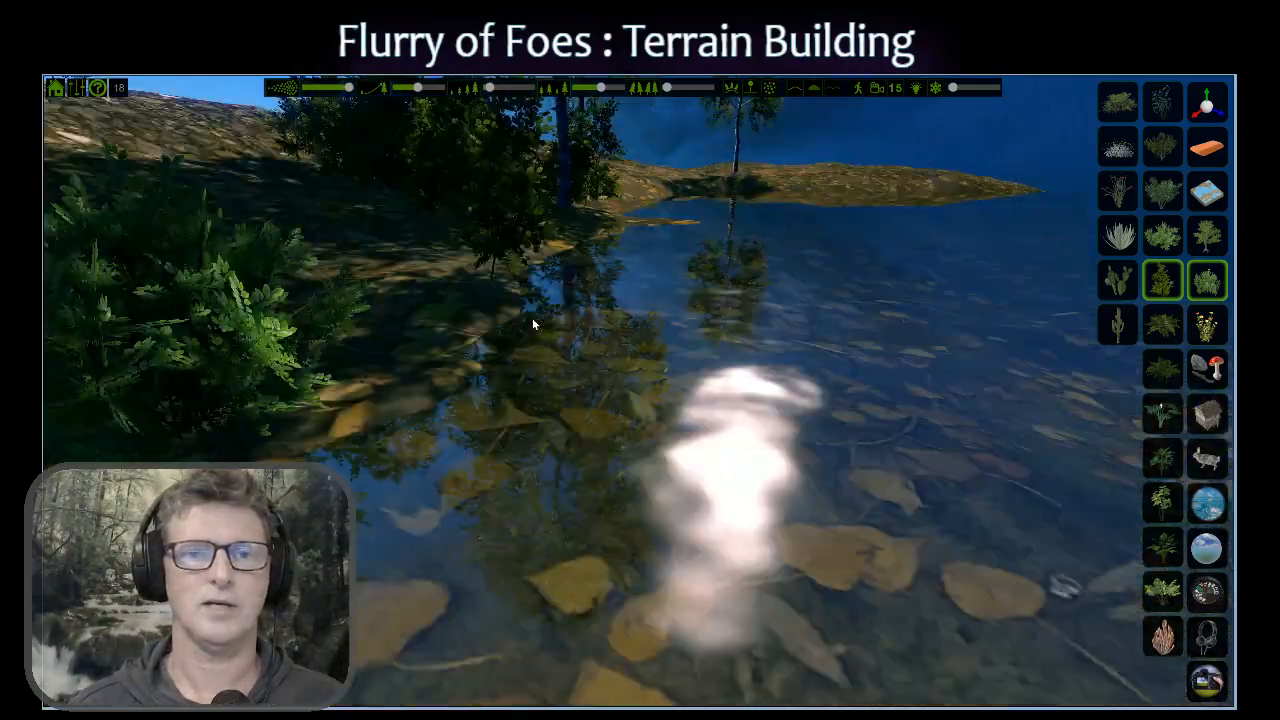
key(e)
key(e)
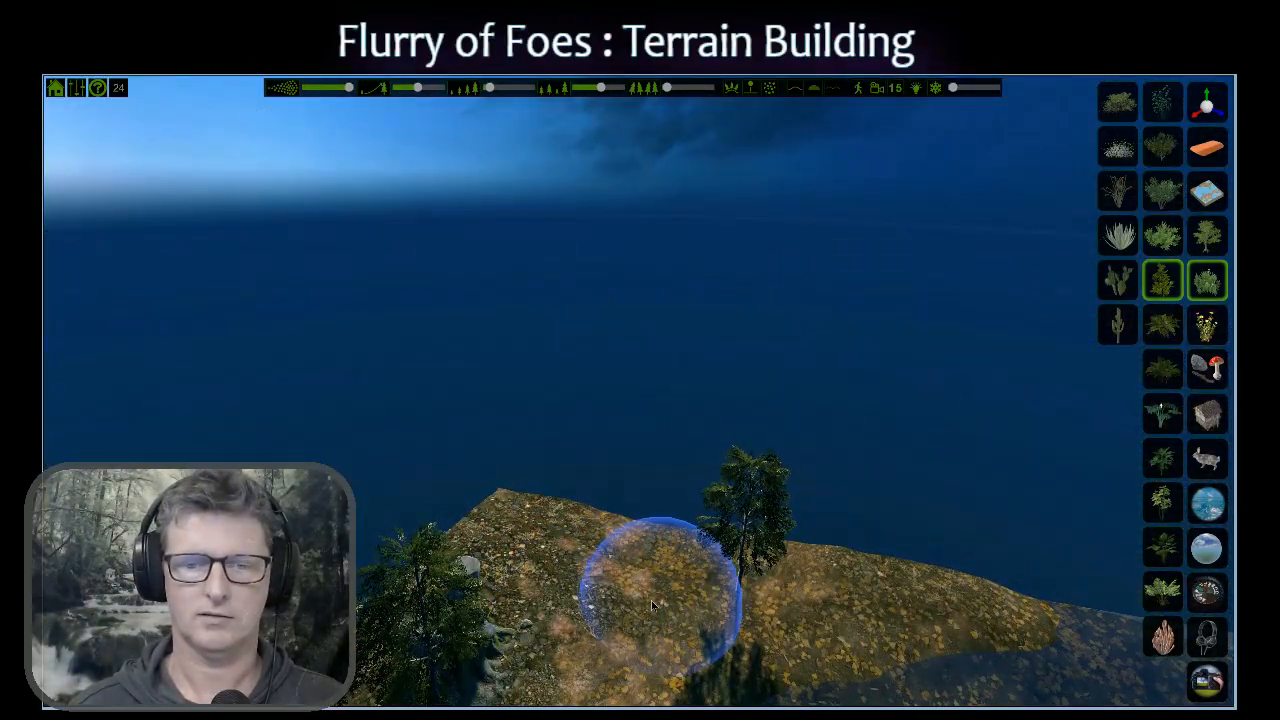
click(653, 601)
key(a)
key(w)
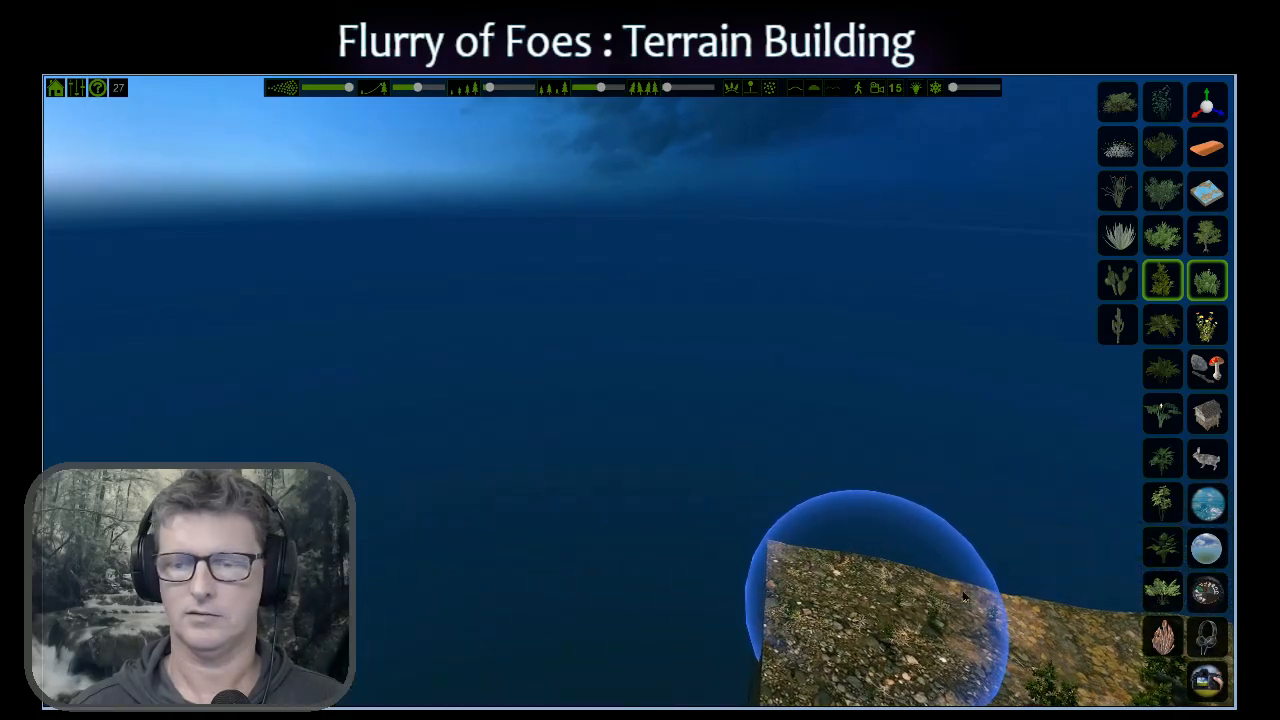
click(877, 615)
key(d)
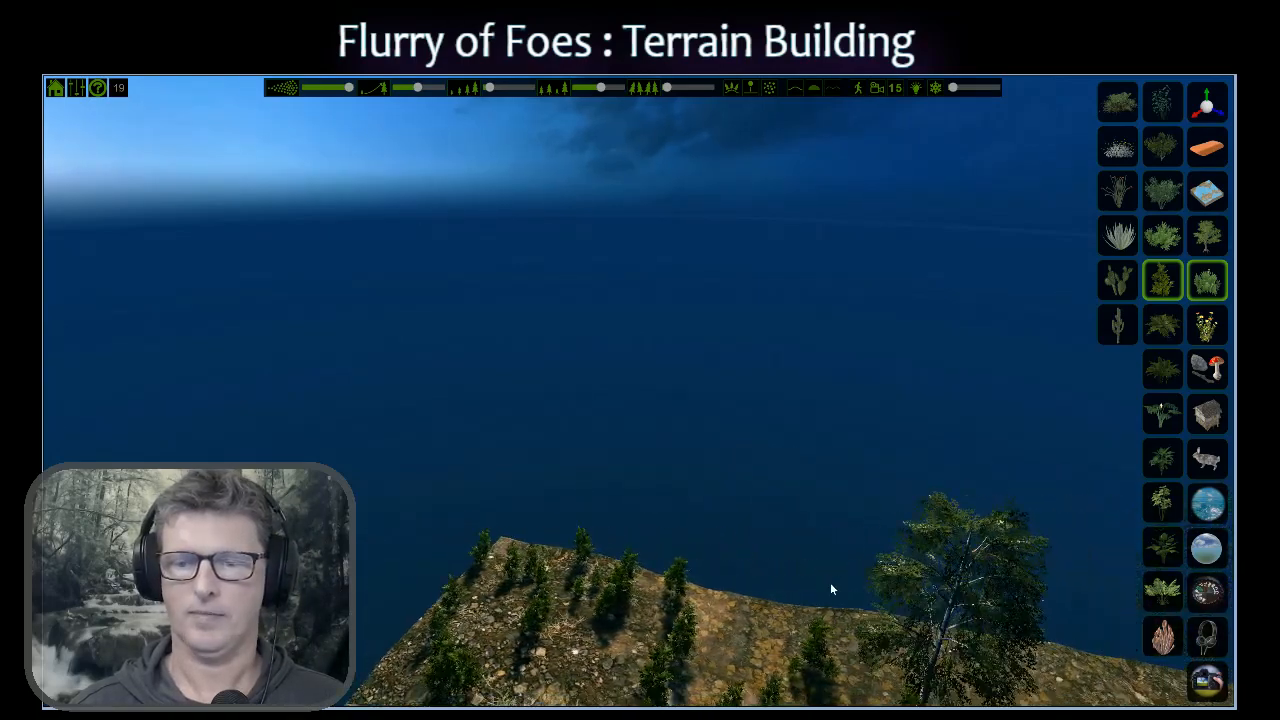
key(s)
click(872, 571)
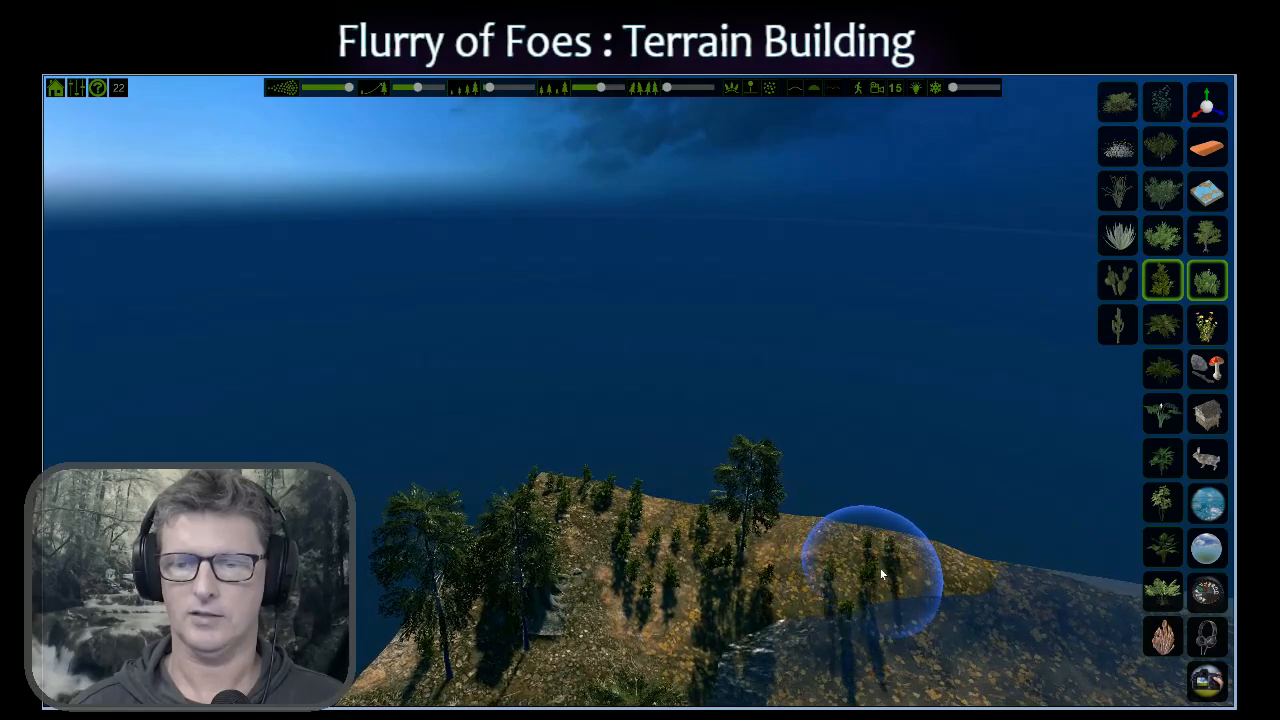
Enlarge the brush and paint the yellow-green bushes over the right bank, among the trees and out on its peninsula.
key(d)
key(d)
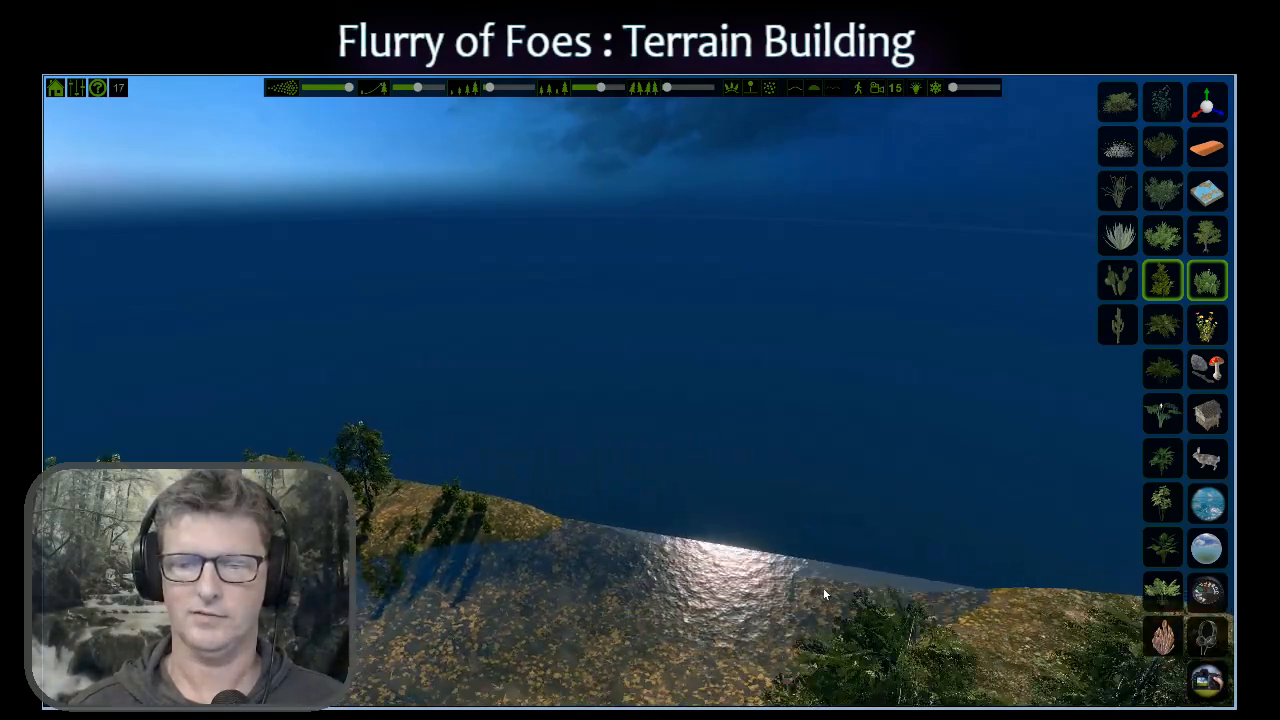
key(s)
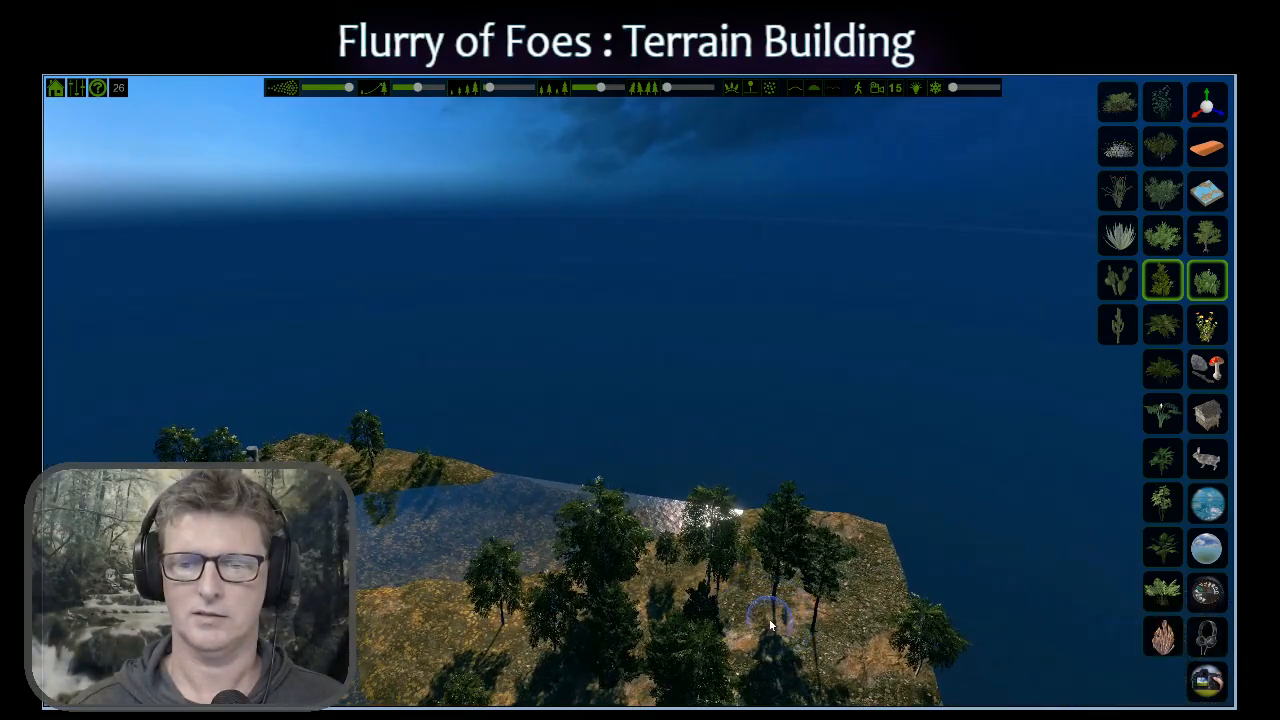
scroll(774, 626, up, 5)
scroll(772, 627, up, 1)
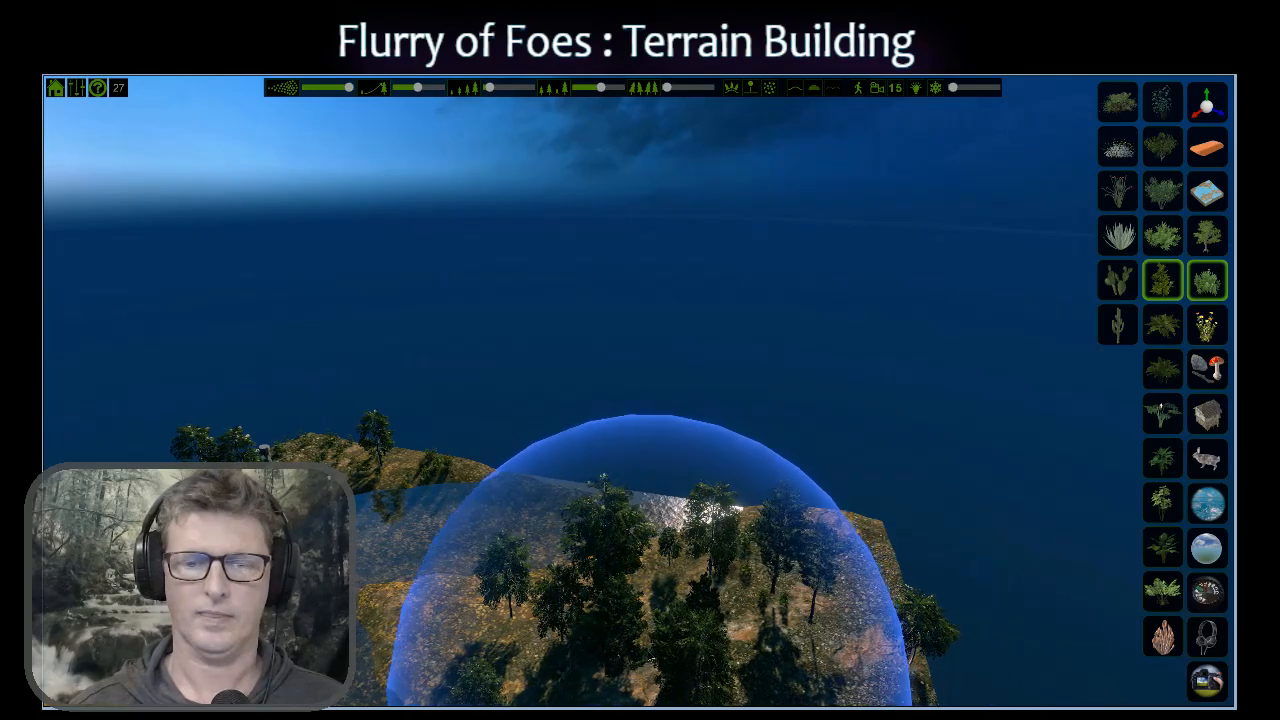
key(a)
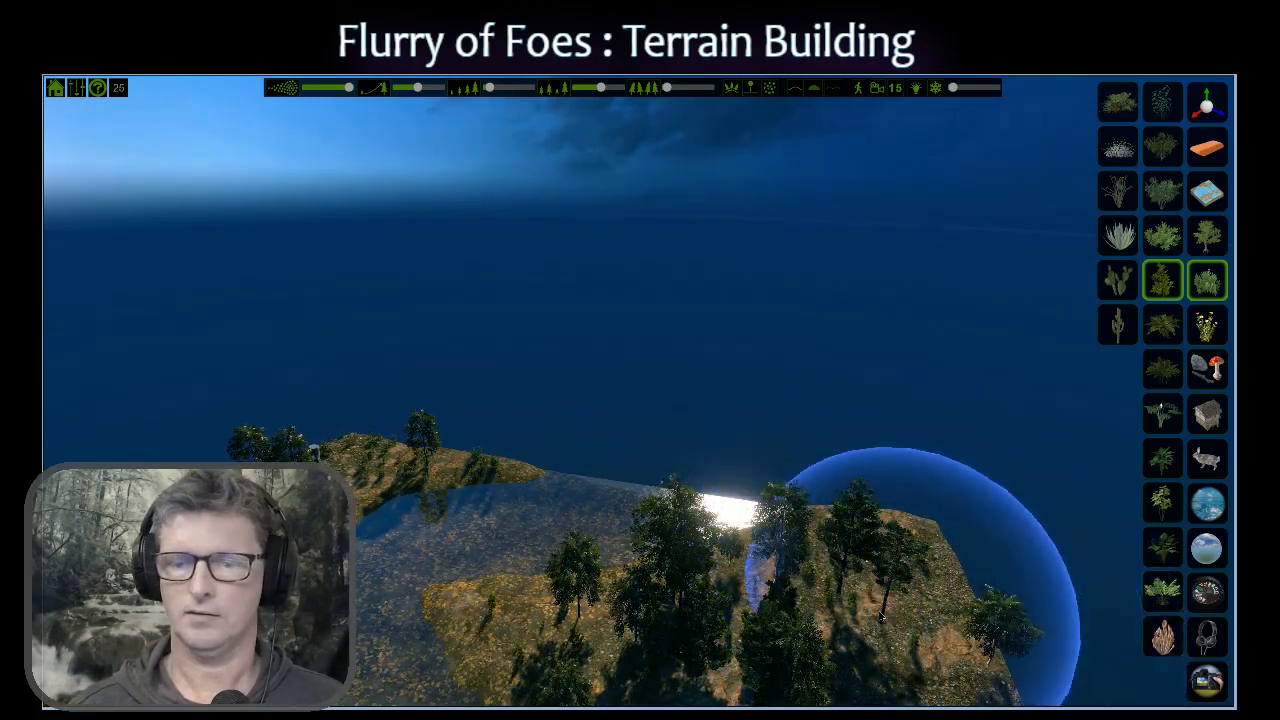
Switch to a dark green leafy bush variety and paint it over the tip and shoreline of the right bank's peninsula.
click(1162, 323)
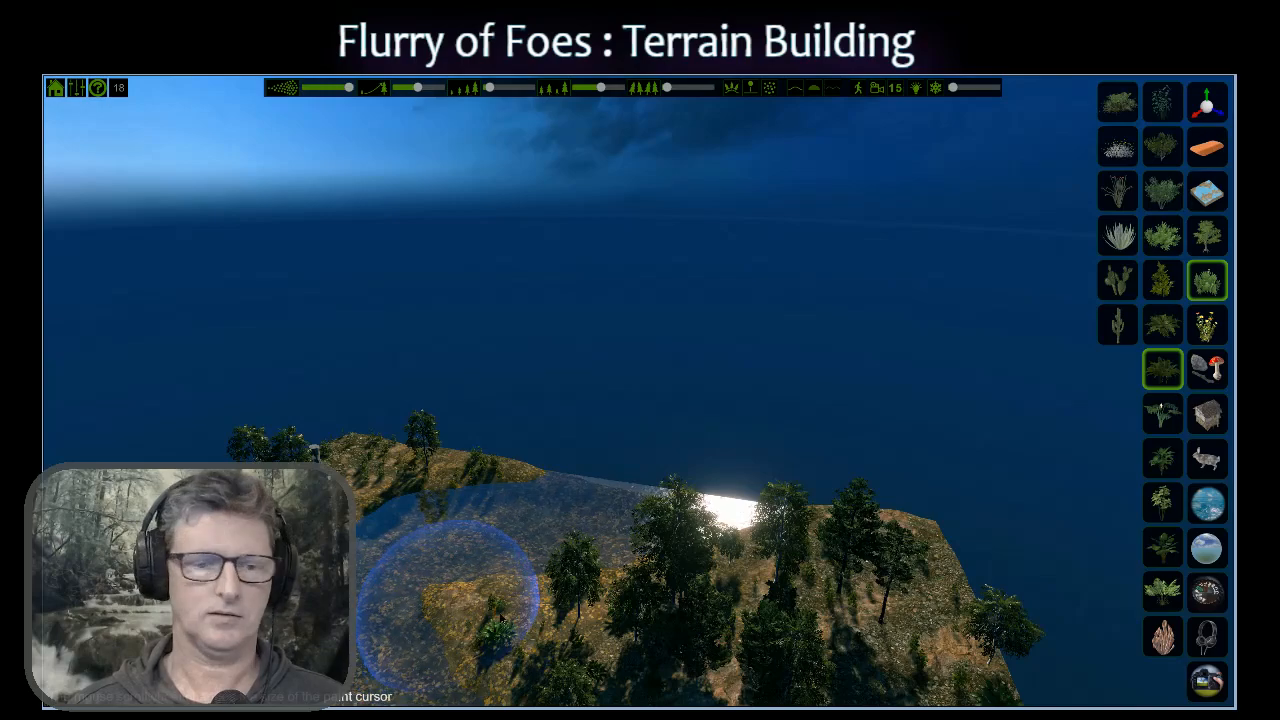
key(w)
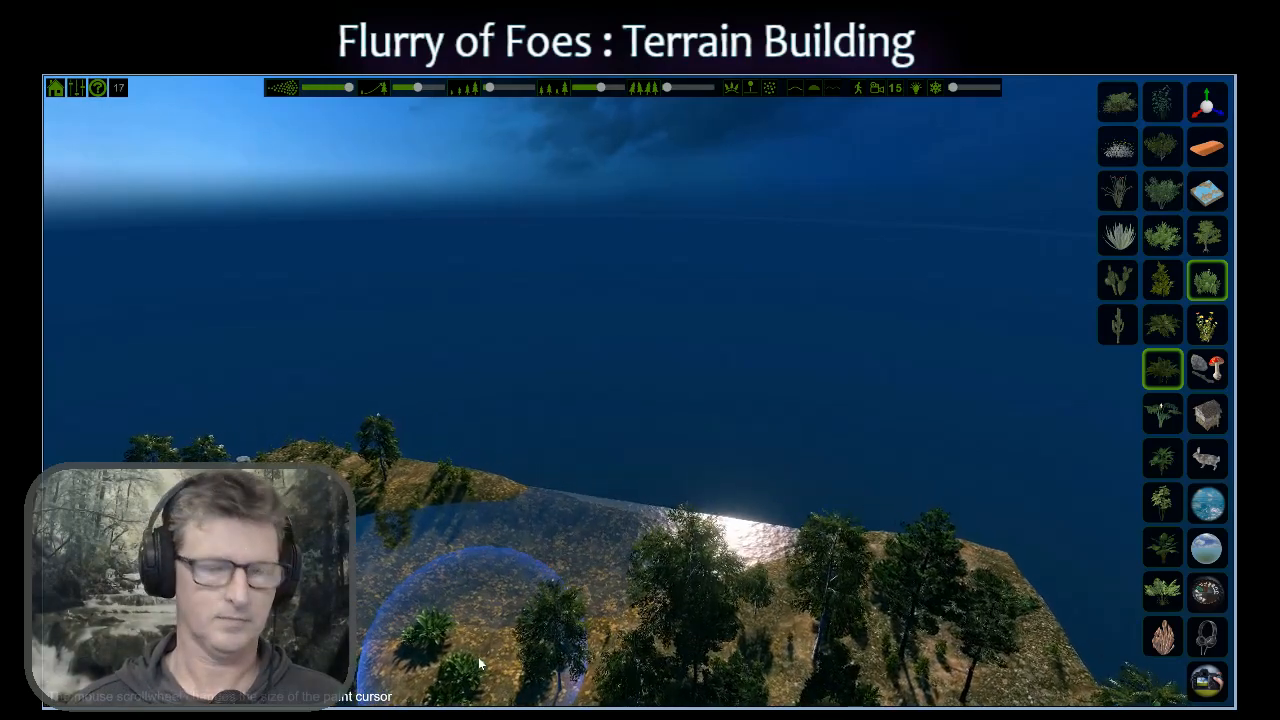
key(q)
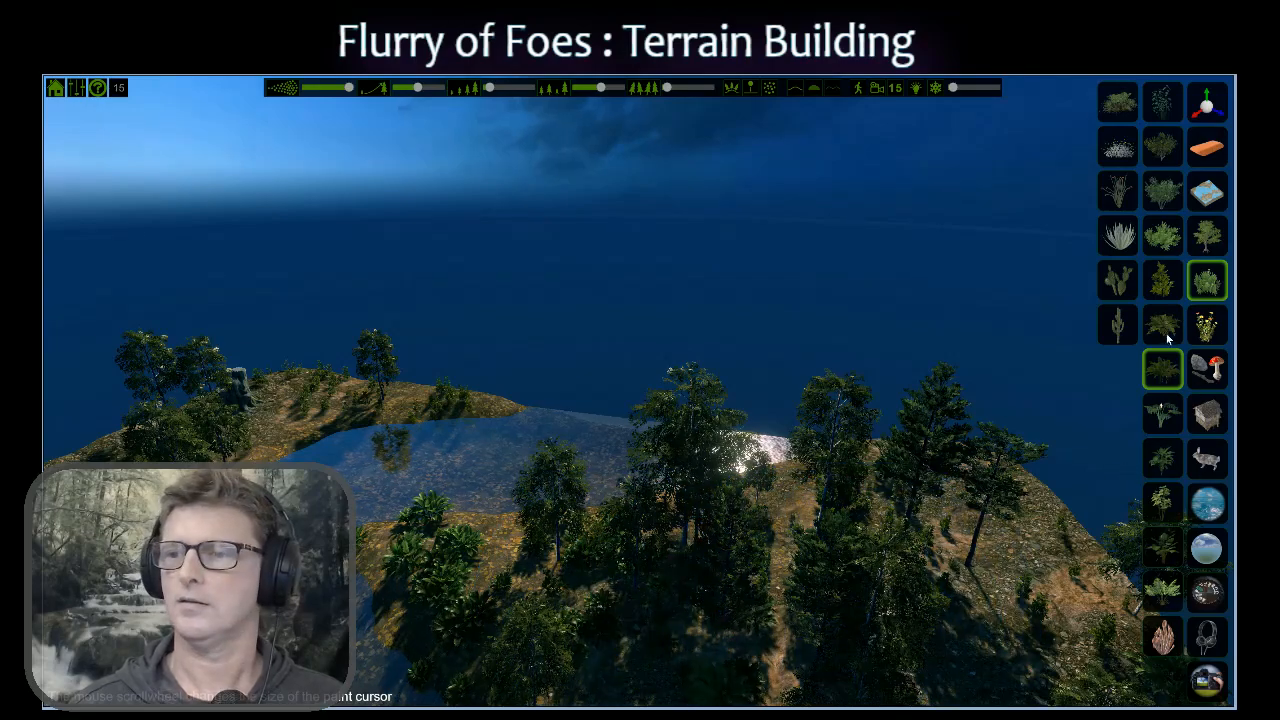
Choose a different broad-leaved bush variety and paint it densely along the left bank's slope and out onto its front peninsula.
click(1163, 410)
key(w)
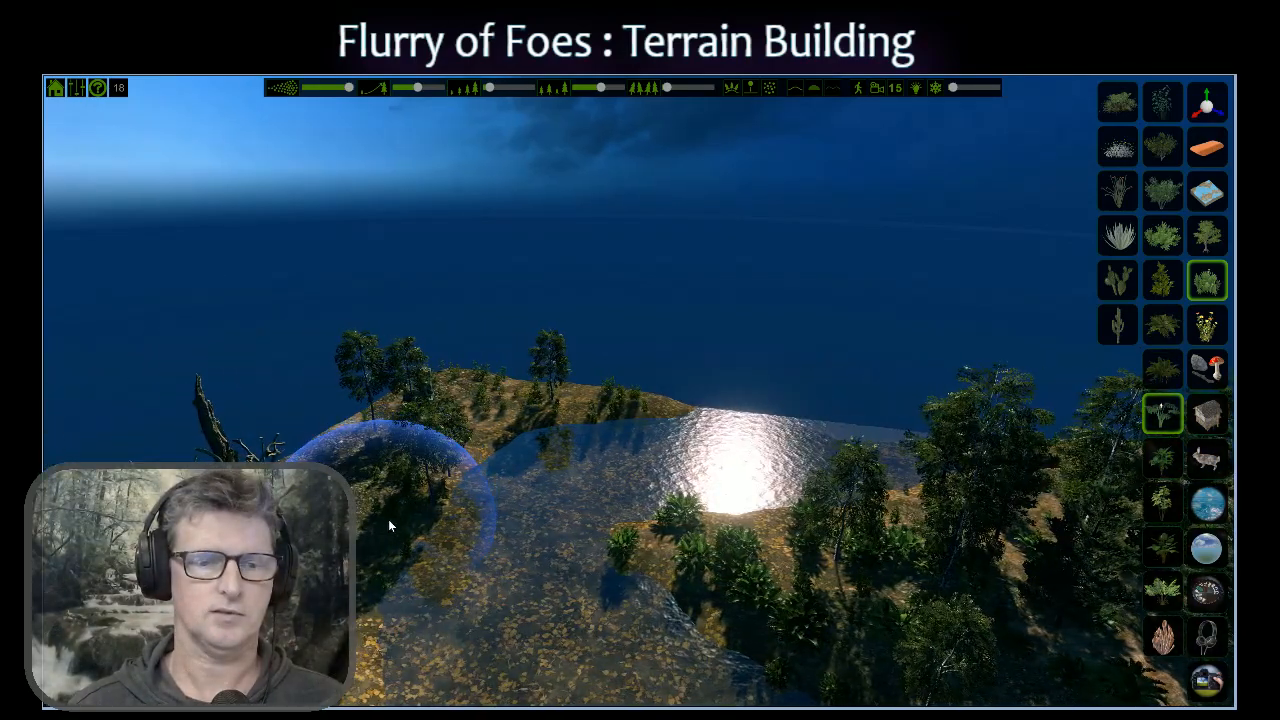
key(s)
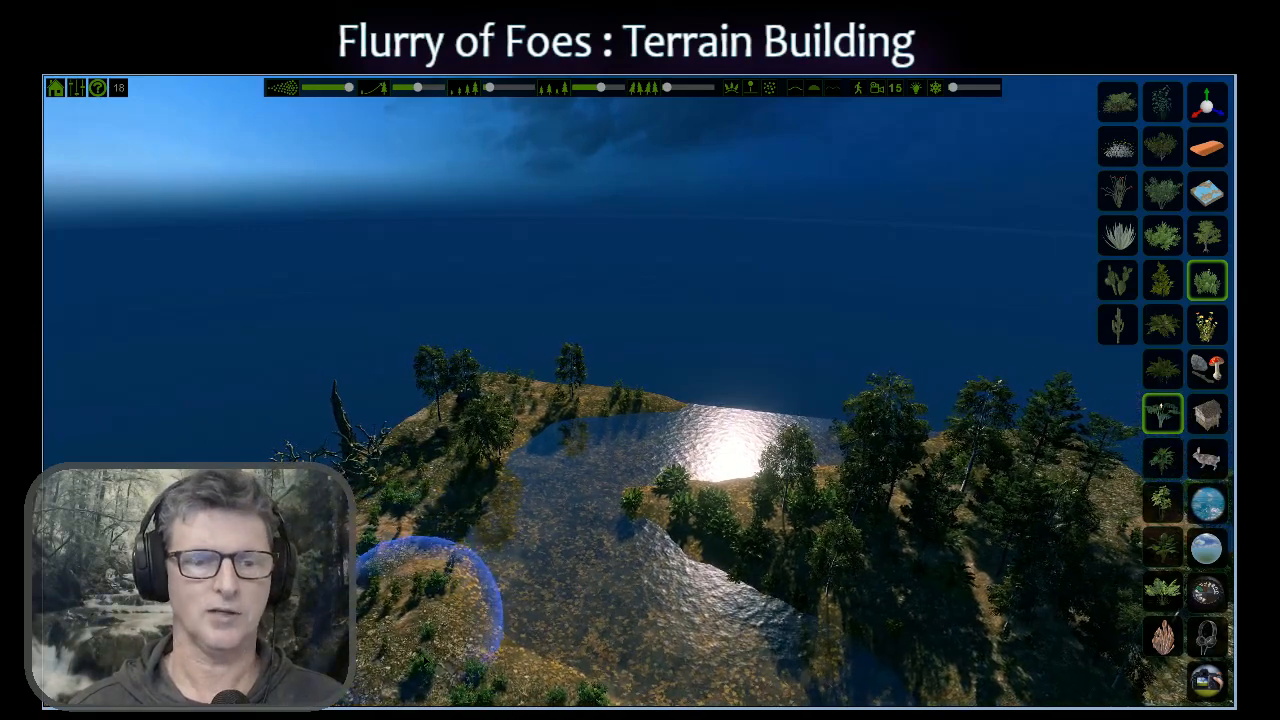
drag(447, 602, 491, 680)
key(s)
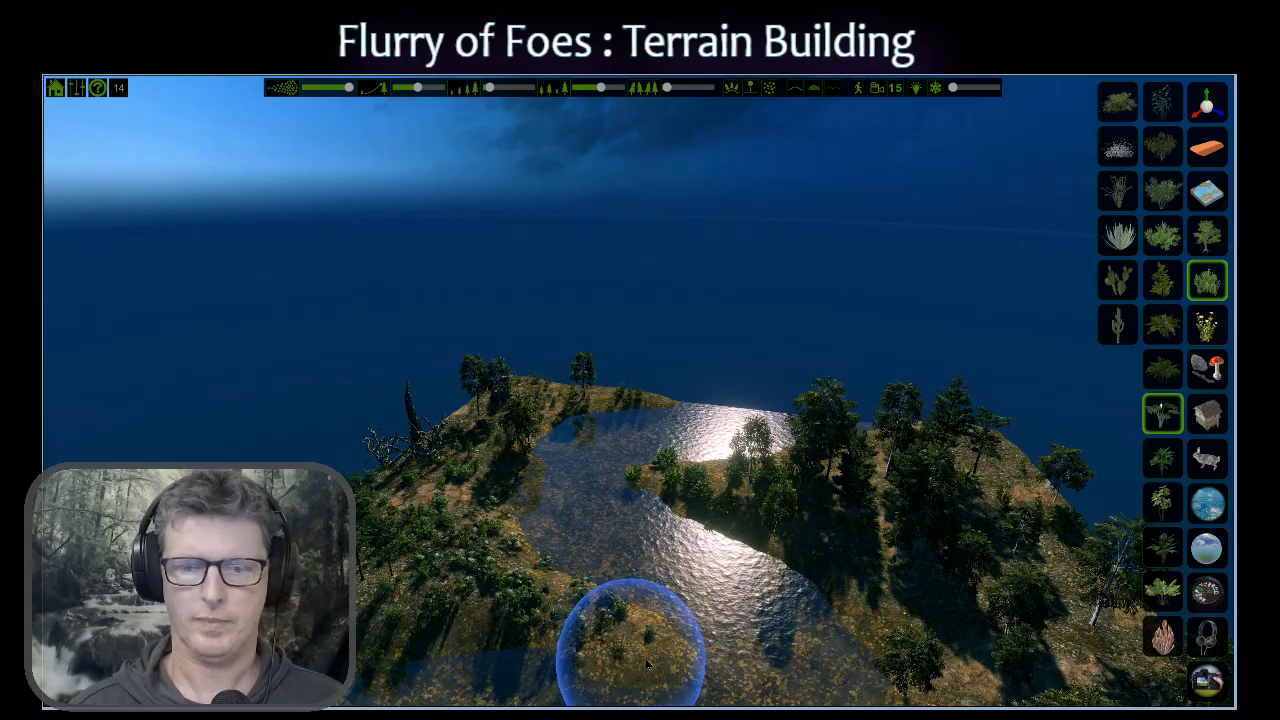
drag(647, 665, 680, 668)
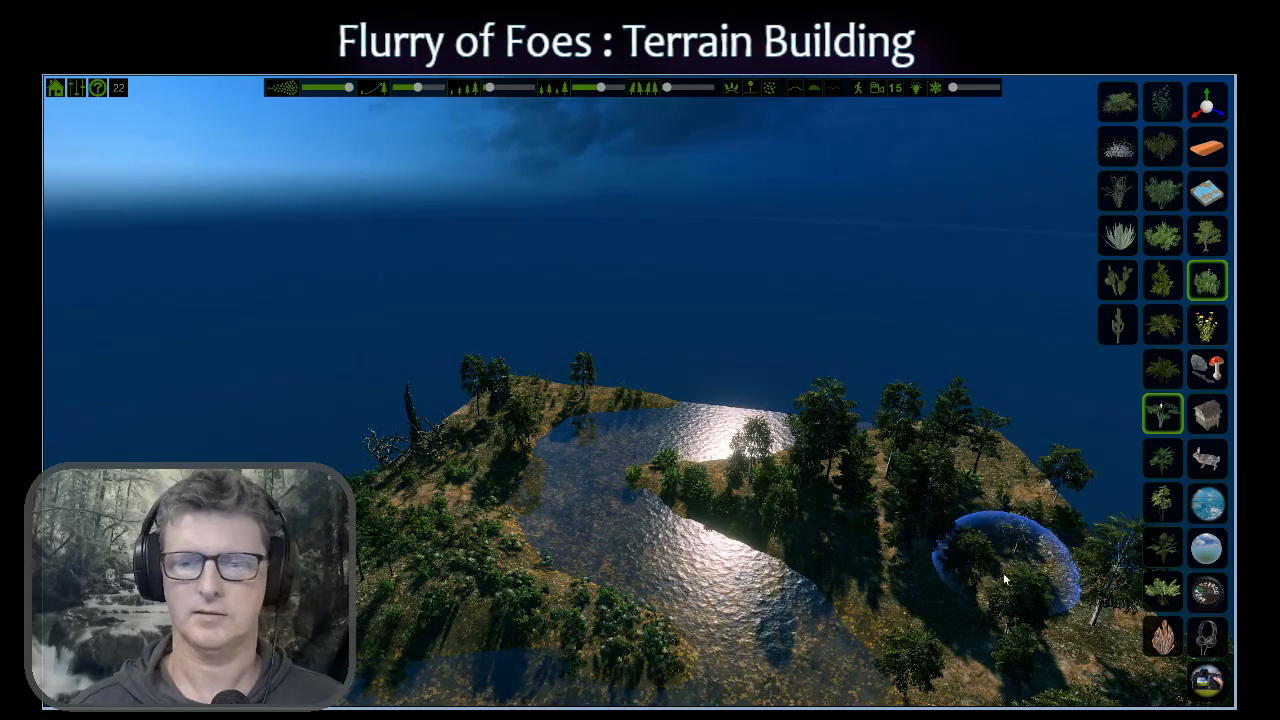
Switch from bushes to flowers and grasses and choose the red-flowering plant.
click(1207, 325)
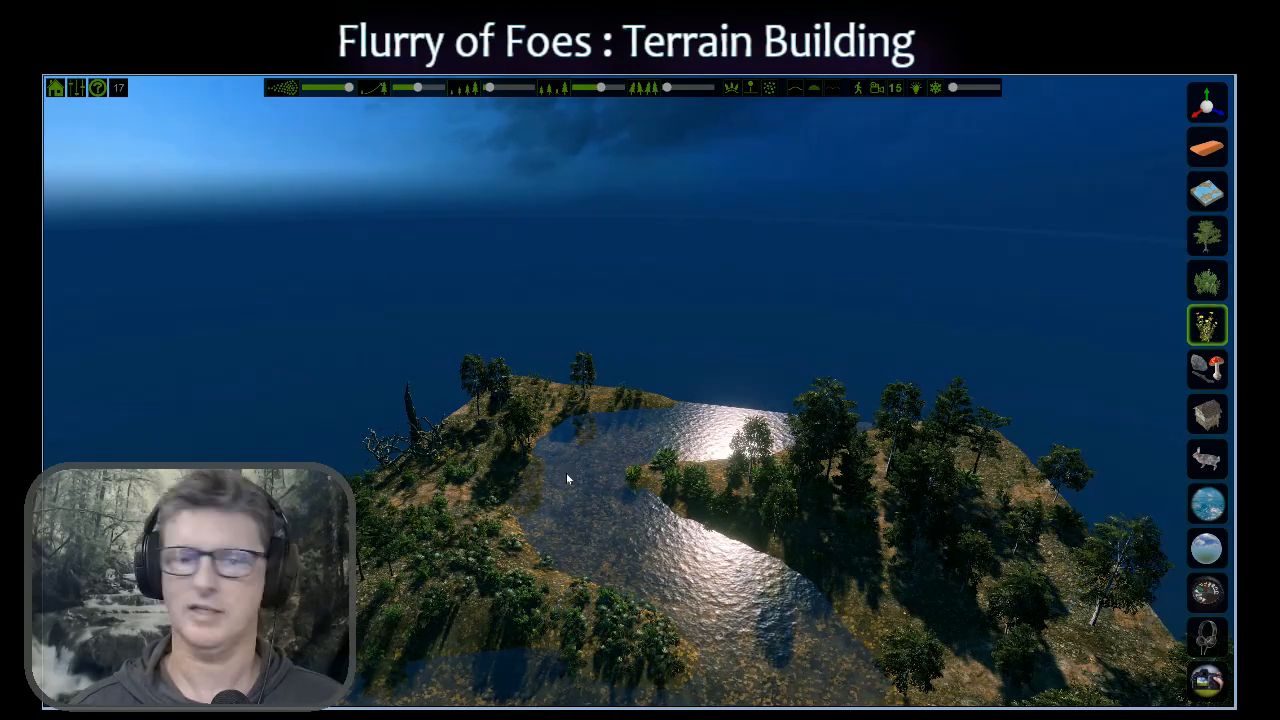
mouse_move(1199, 341)
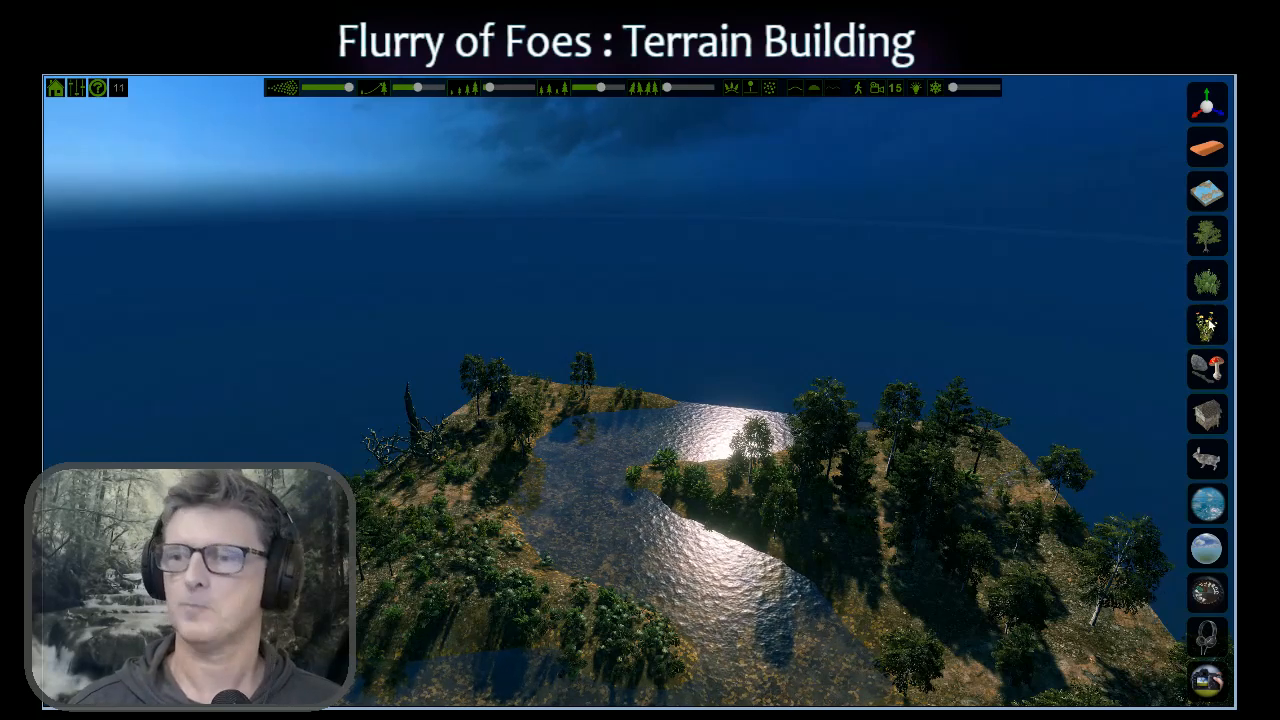
click(1207, 325)
click(1165, 461)
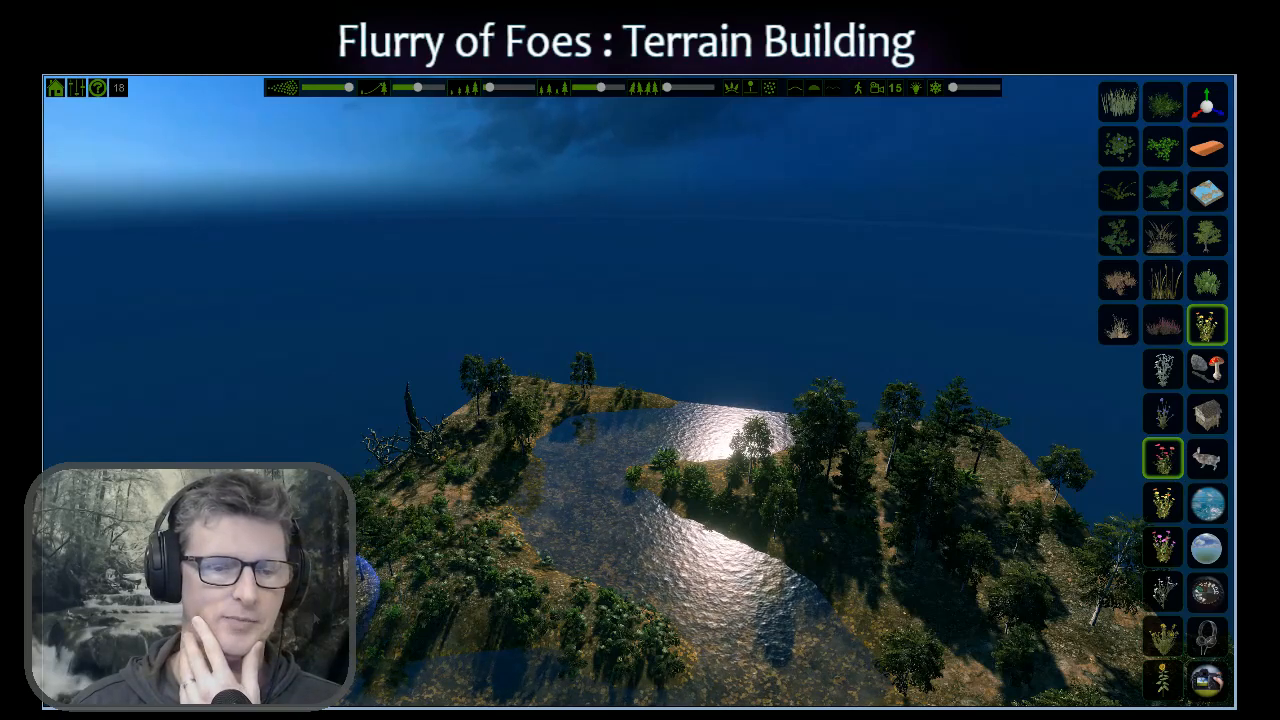
Hide the interface and fly low over the river to view the planted banks.
key(space)
key(w)
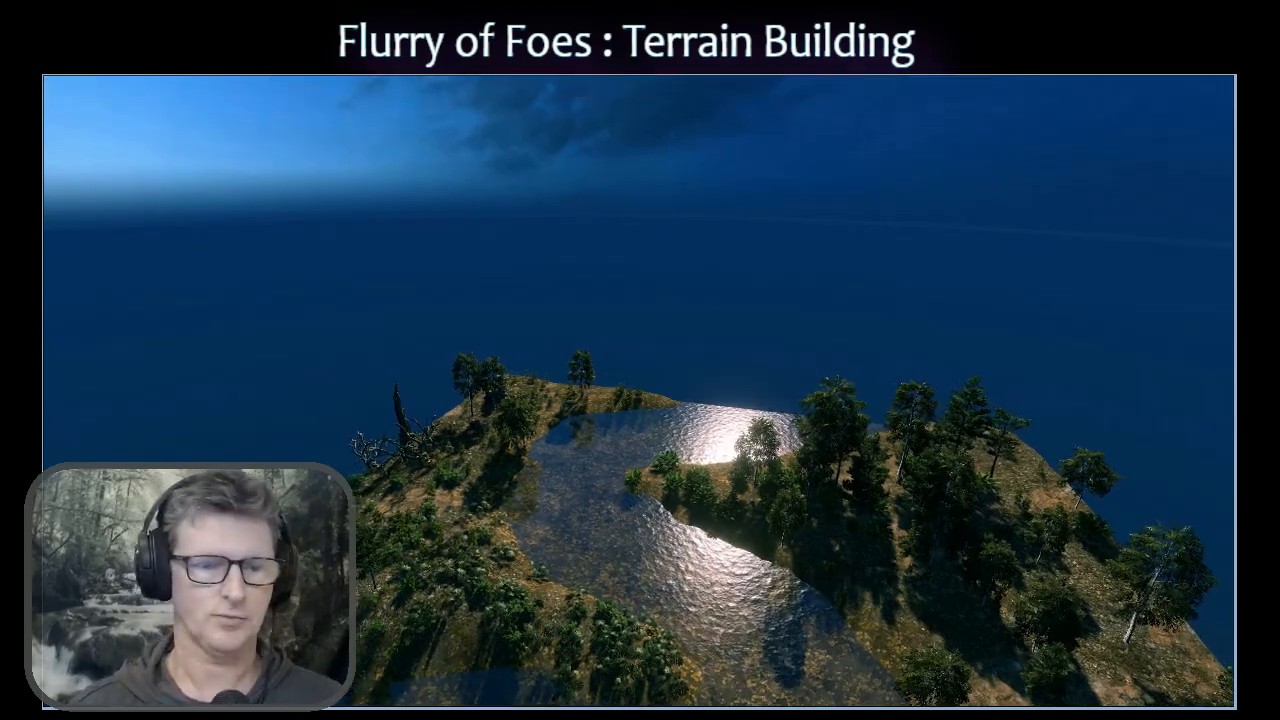
key(q)
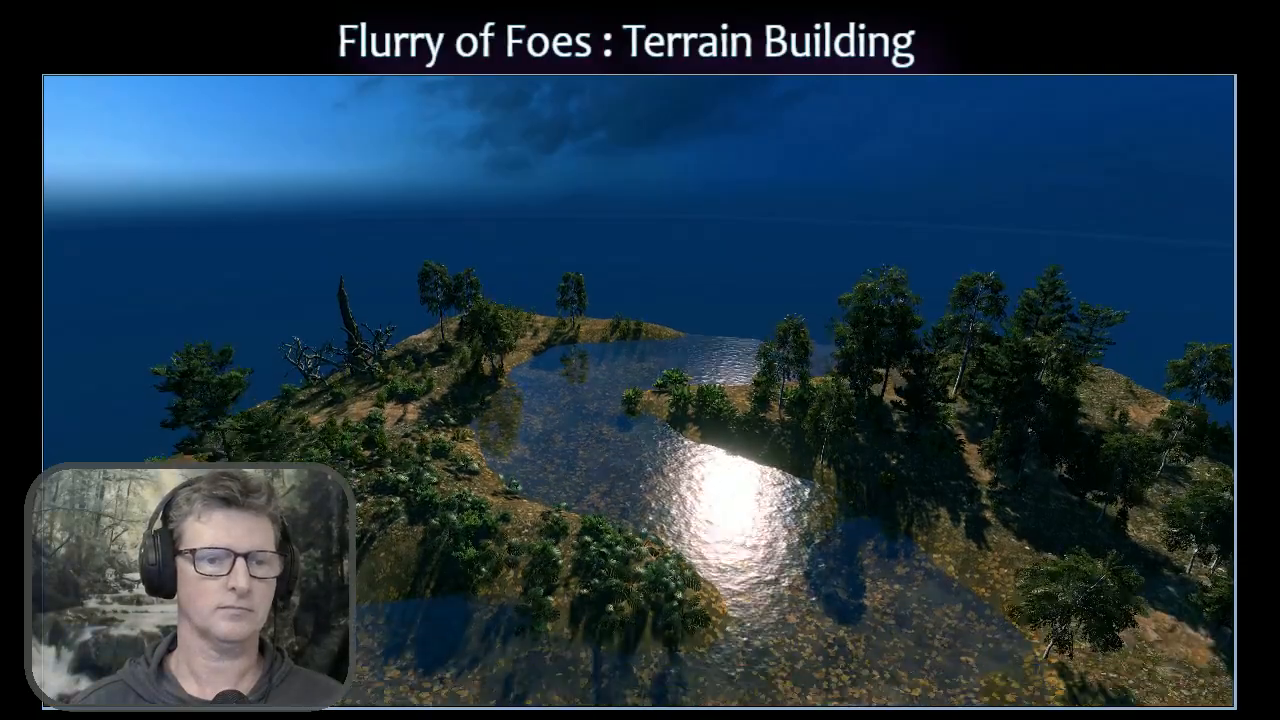
key(a)
key(w)
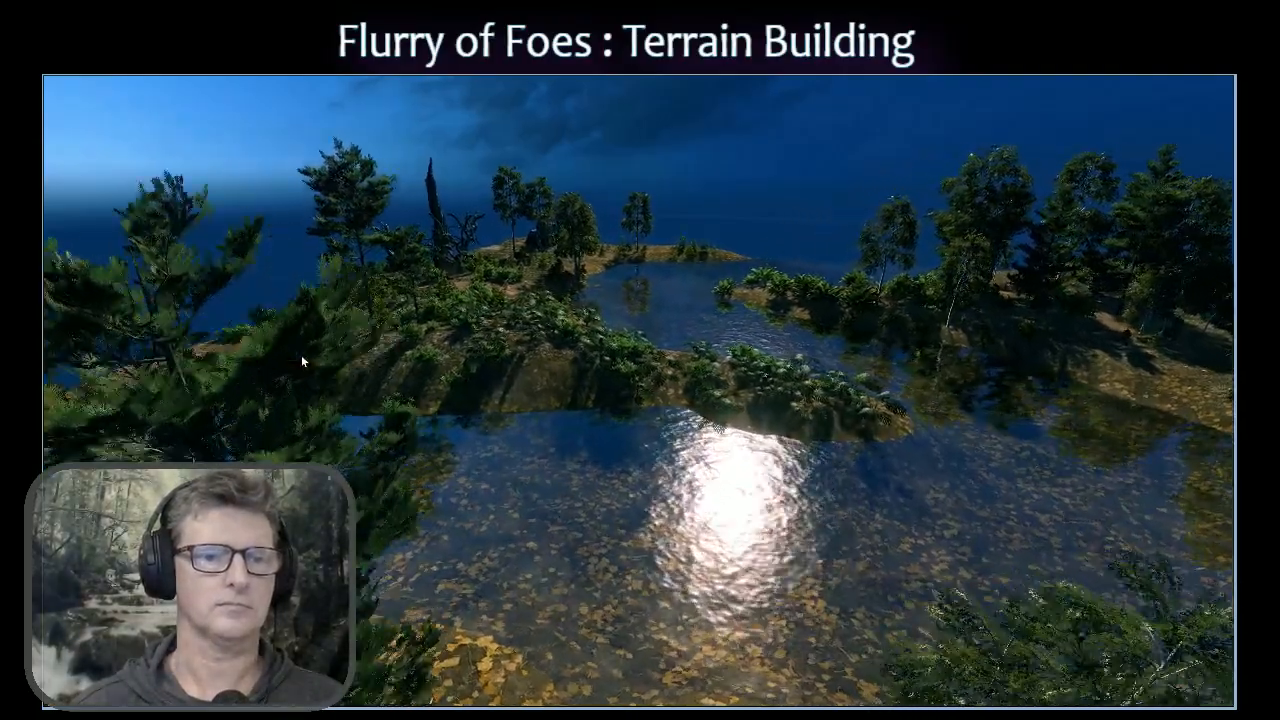
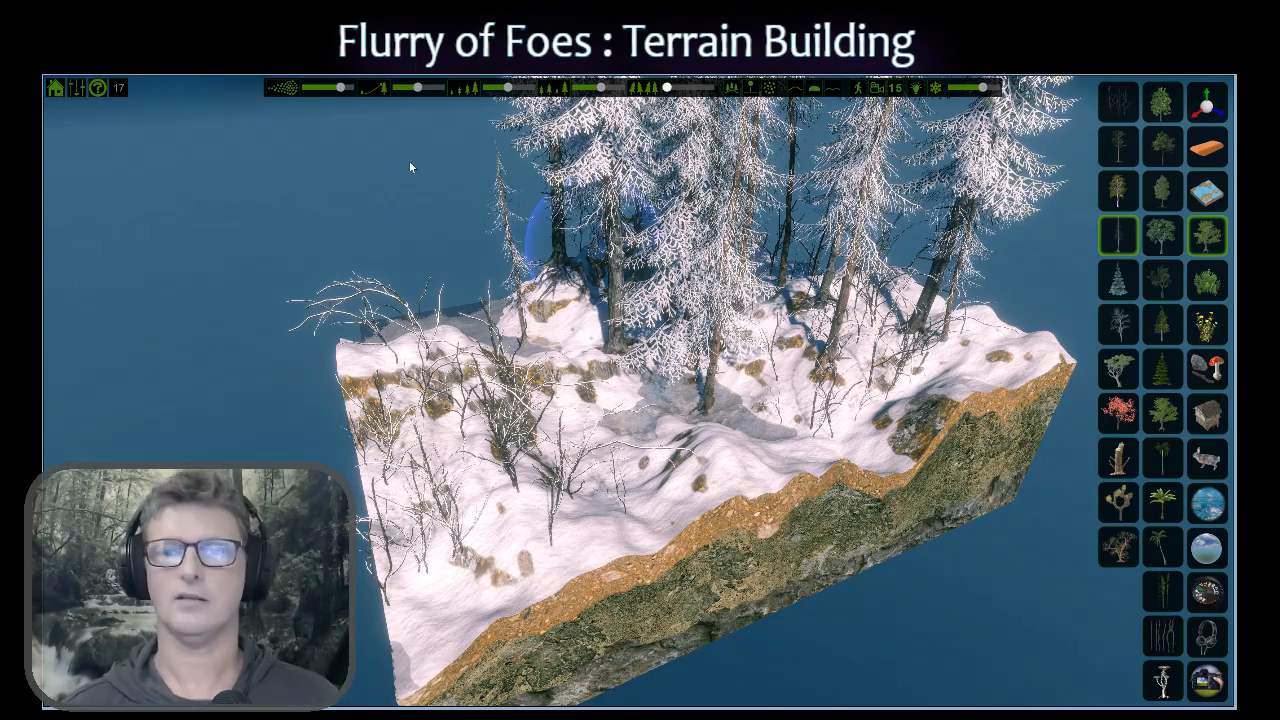
Undo the oversized trees on the snowy block, reduce the tree size and paint frosted conifers on the ridge and front corner.
key(ctrl+z)
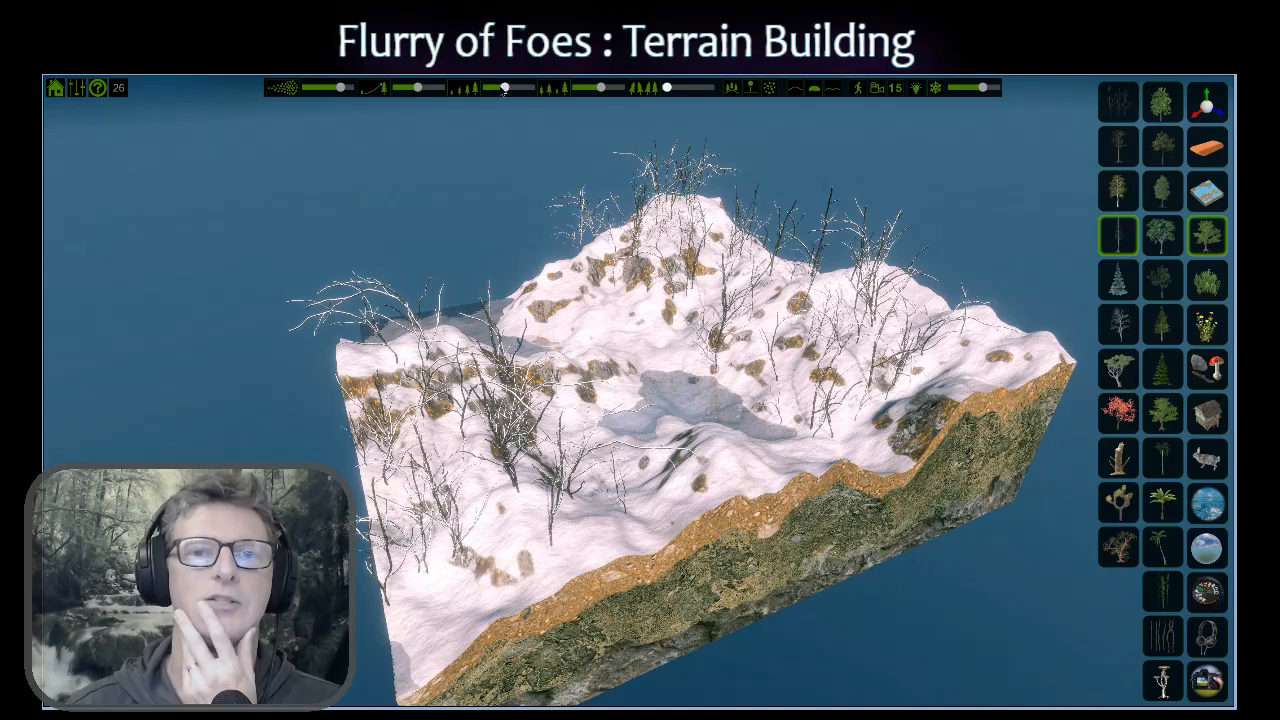
mouse_move(656, 233)
mouse_down()
mouse_move(815, 347)
mouse_move(917, 370)
mouse_up()
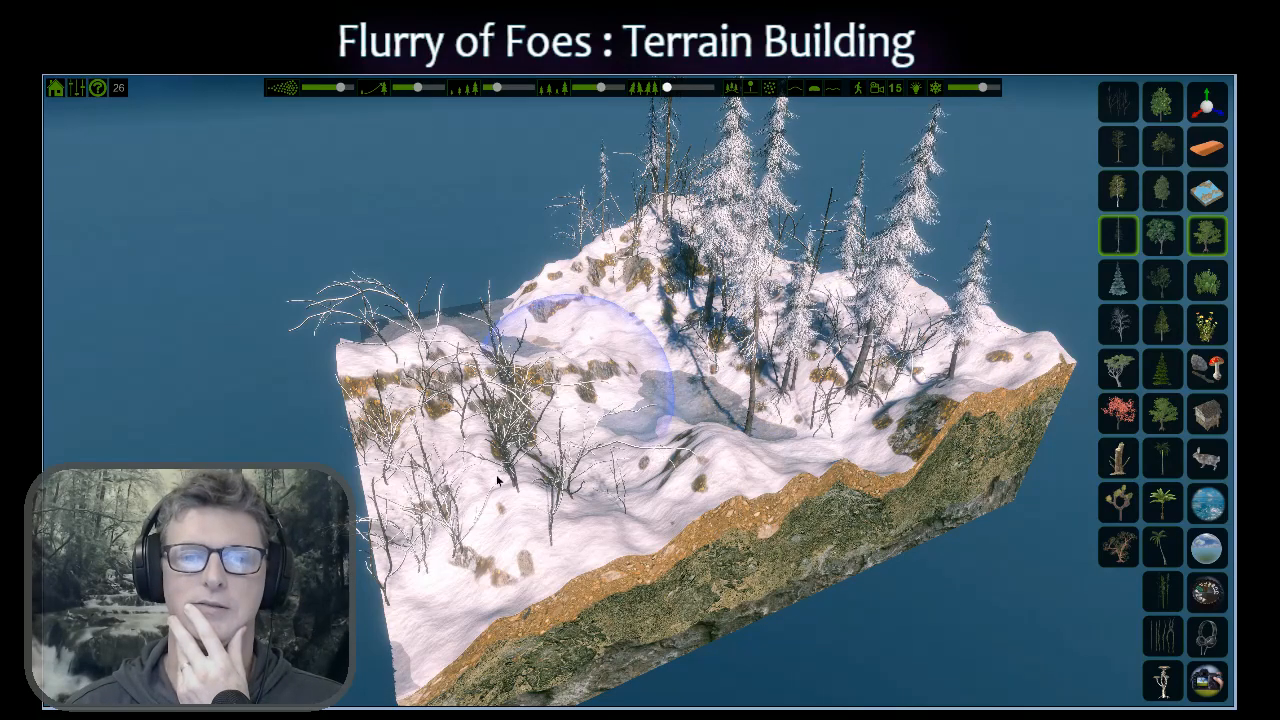
click(475, 485)
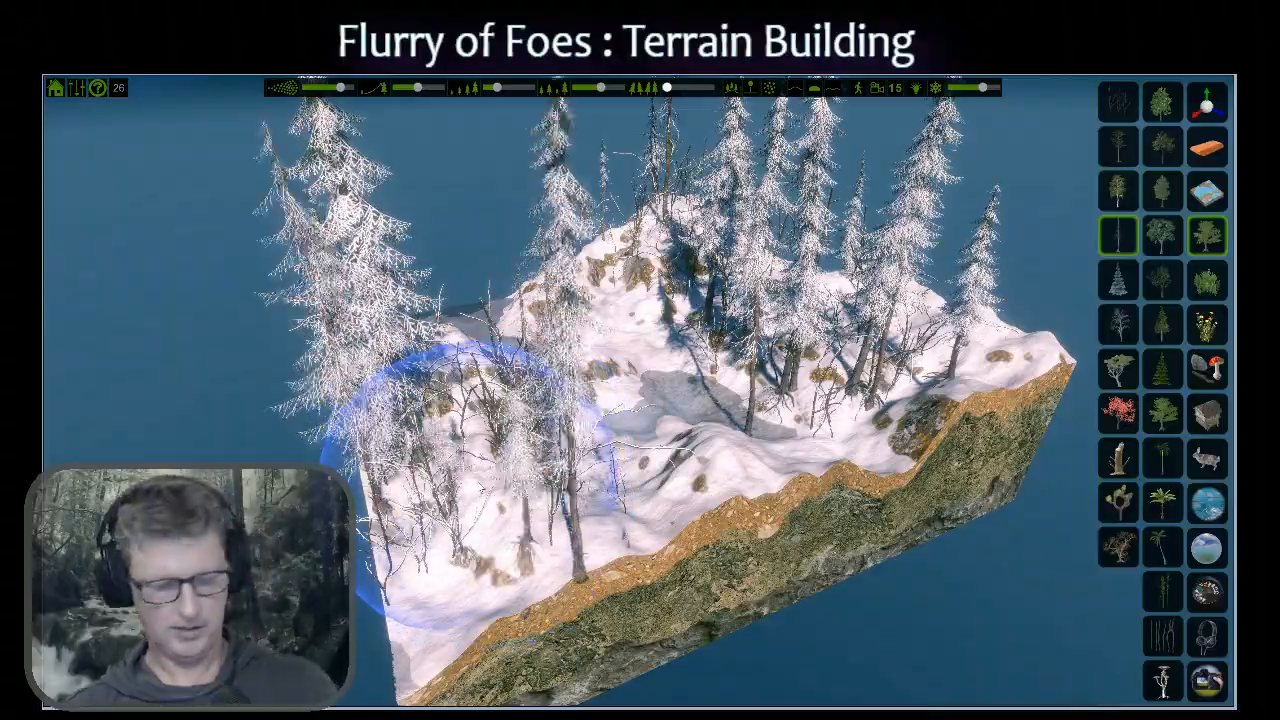
Place a single red-leaved tree on the open snow beside the frosted conifers.
scroll(482, 470, up, 10)
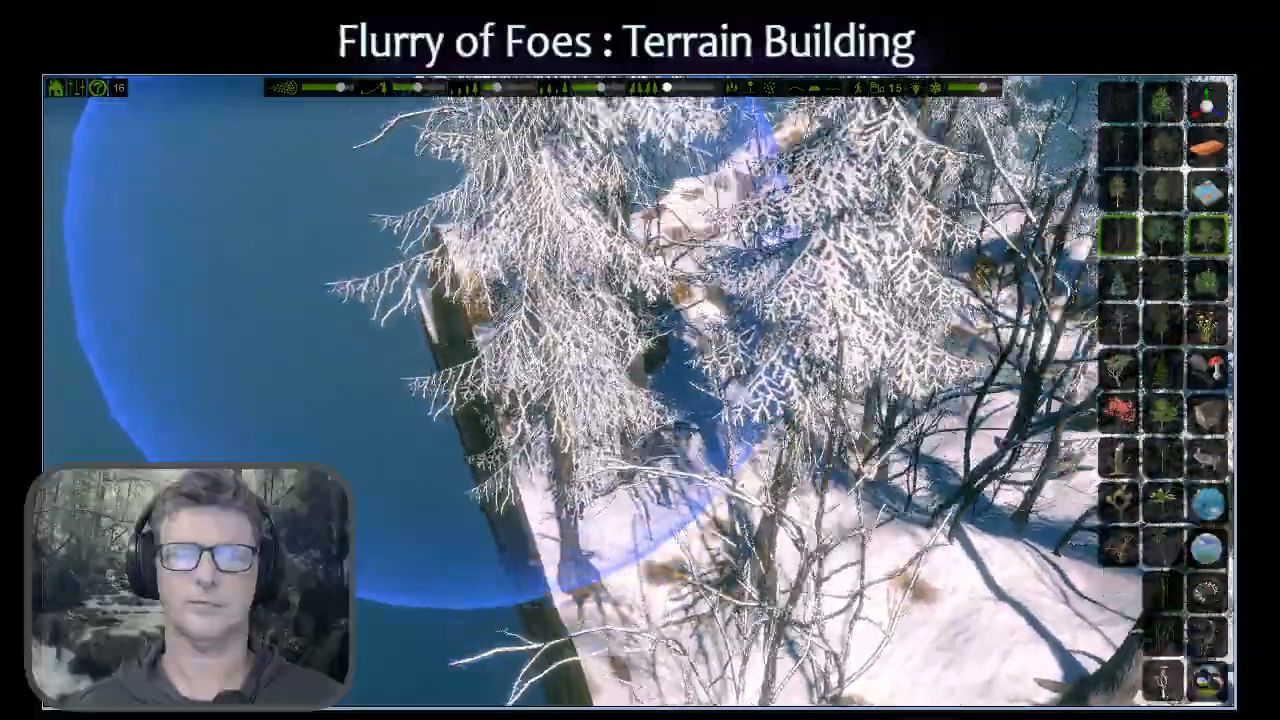
key(q)
key(e)
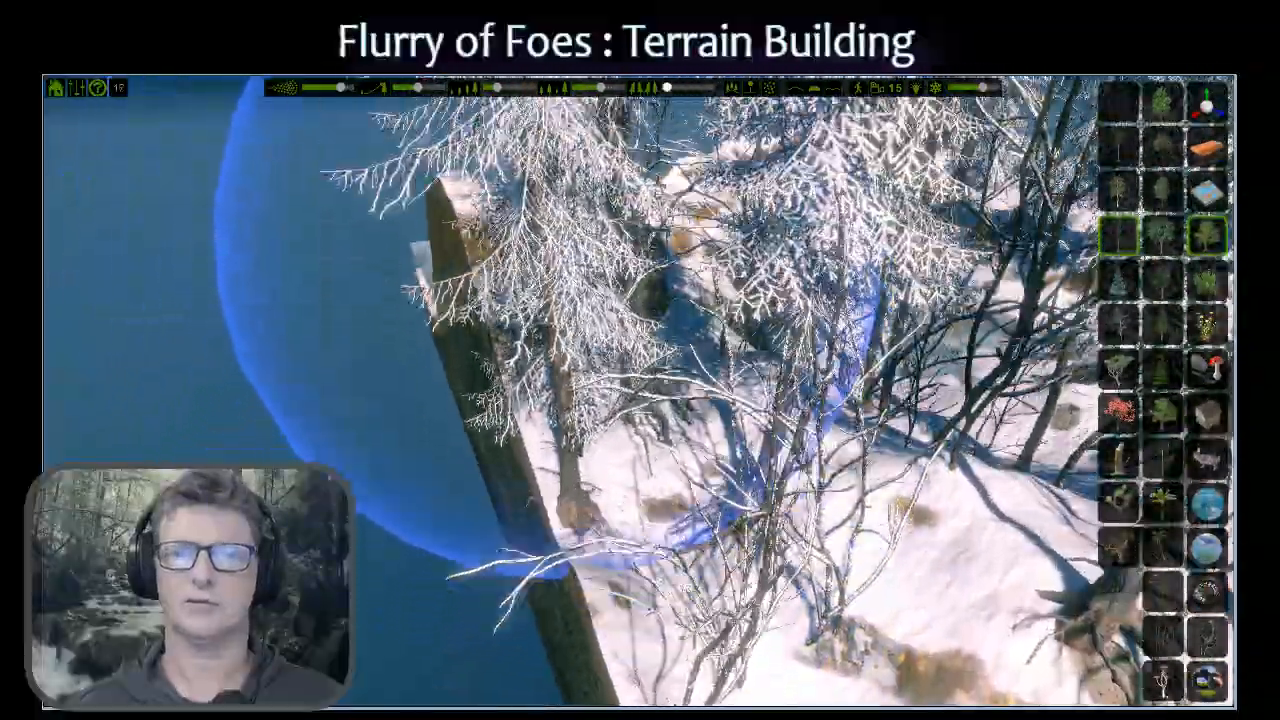
key(d)
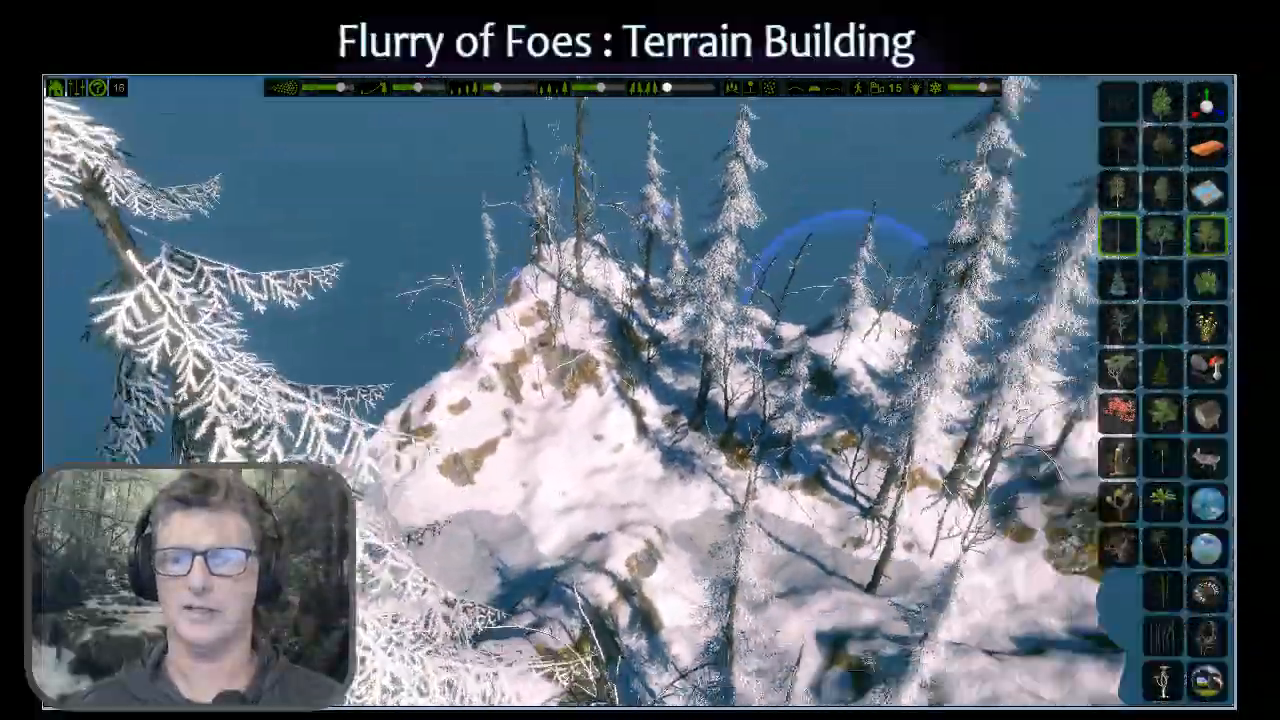
key(a)
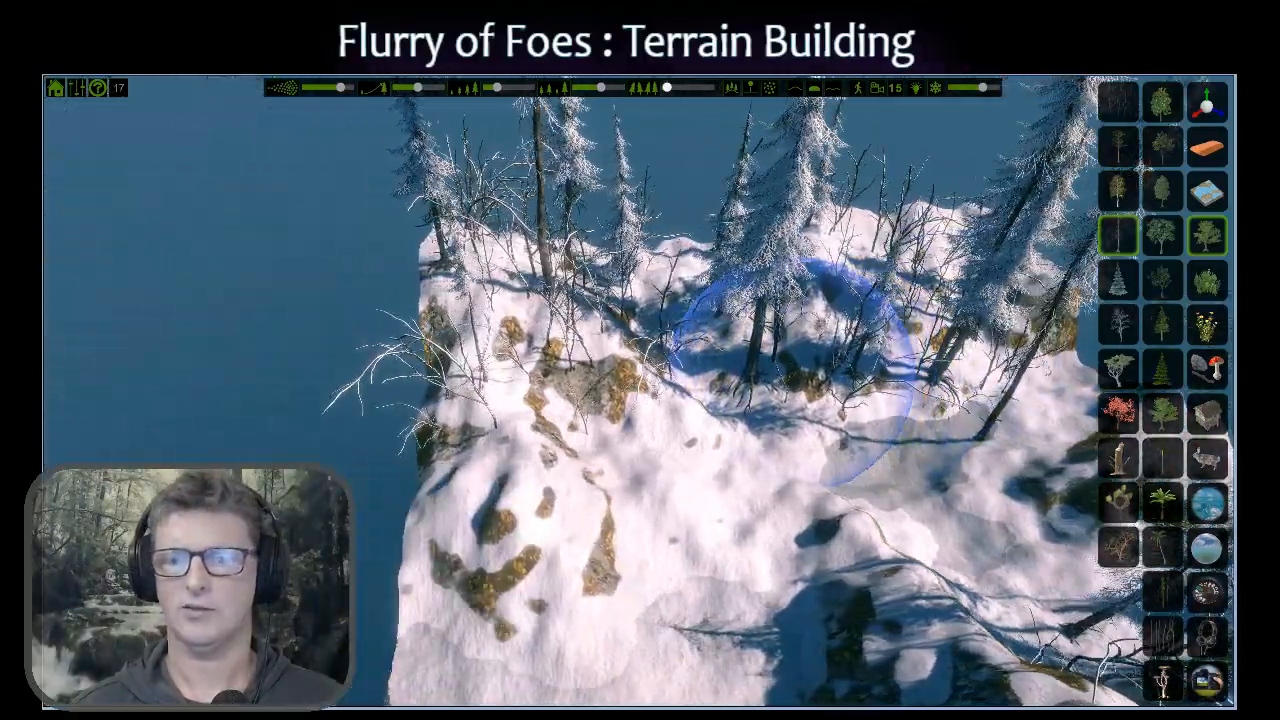
mouse_move(792, 372)
right_down()
mouse_move(829, 330)
mouse_move(853, 375)
mouse_move(872, 370)
right_up()
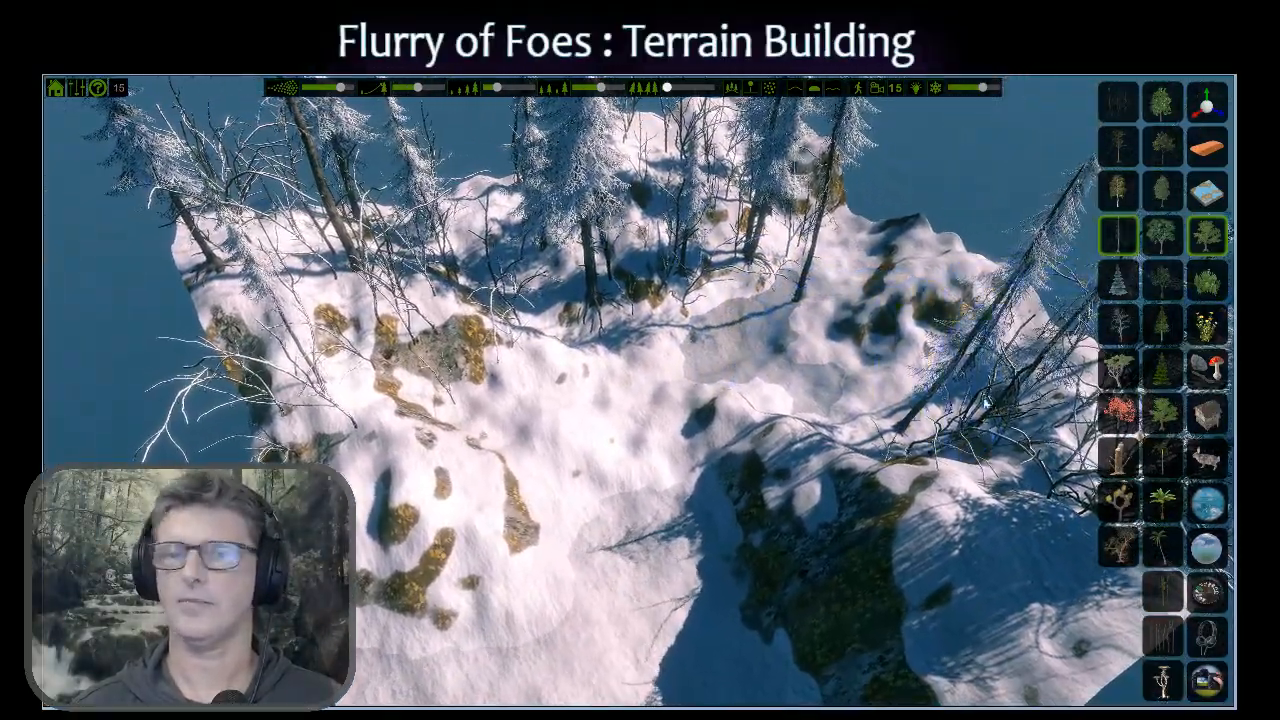
click(1118, 412)
click(449, 307)
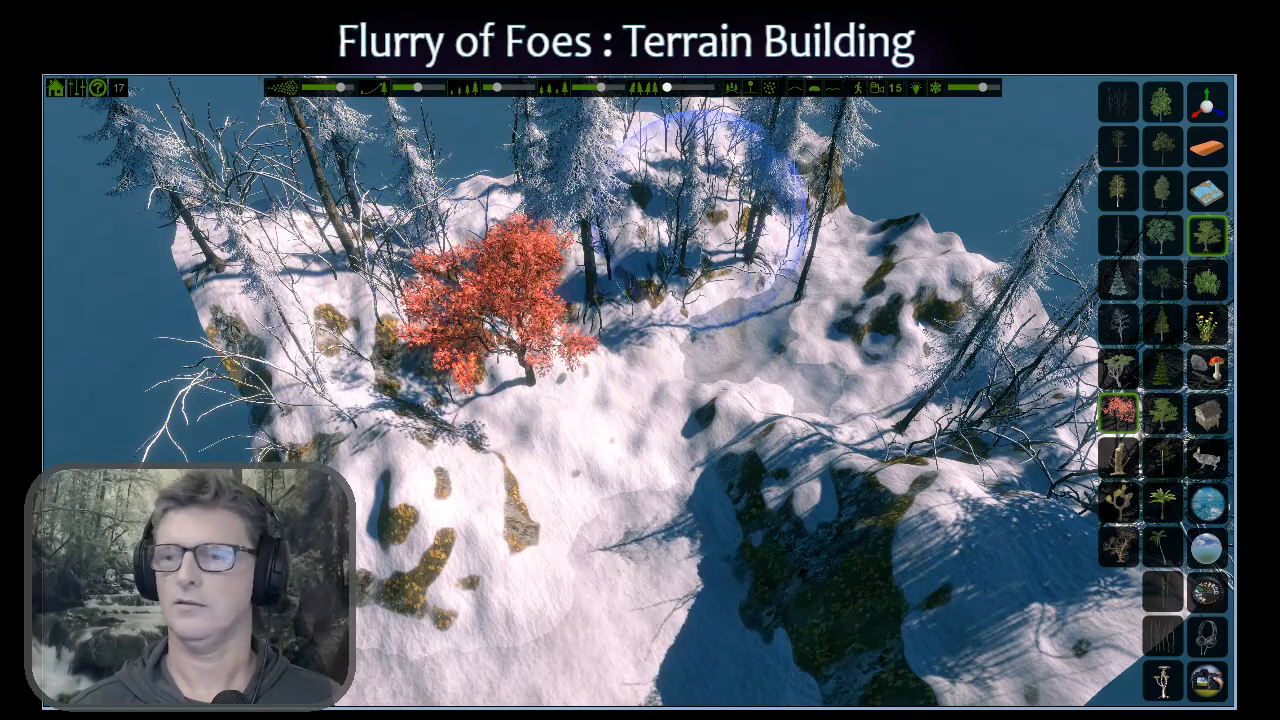
Paint white-flowering plants over the snow around and in front of the red-leaved tree.
click(1209, 326)
click(1165, 371)
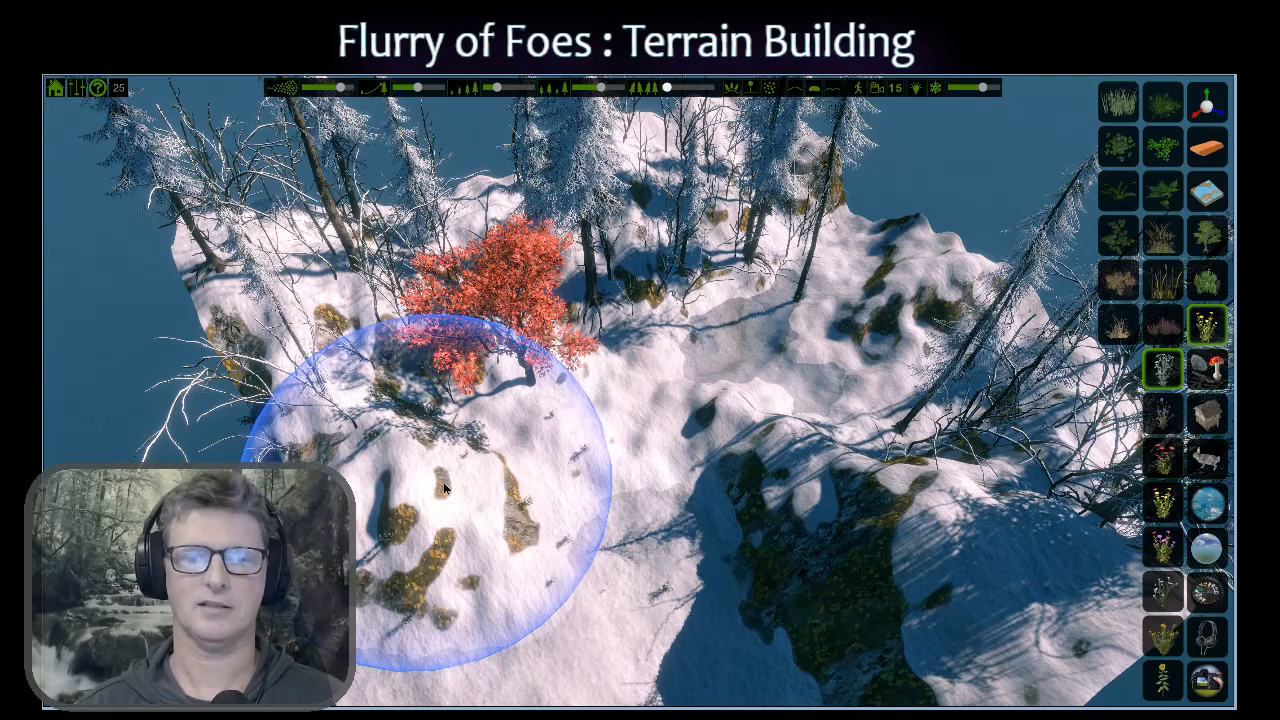
drag(511, 461, 526, 457)
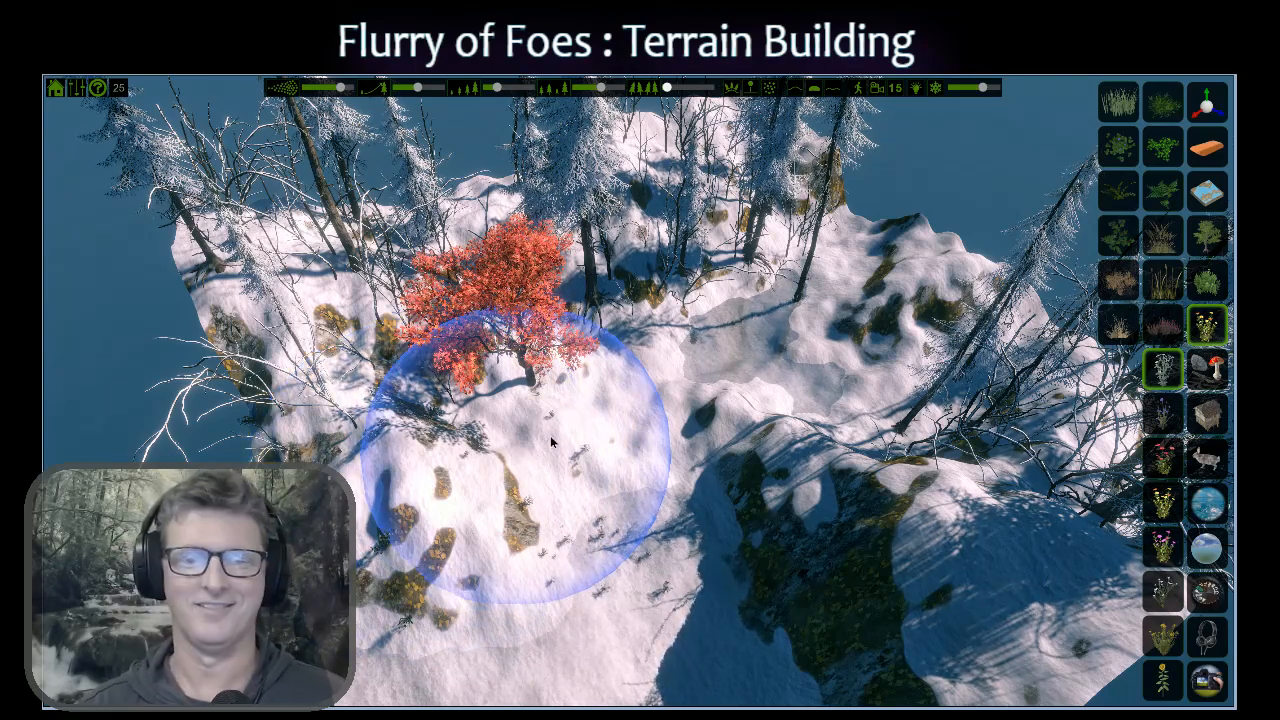
key(w)
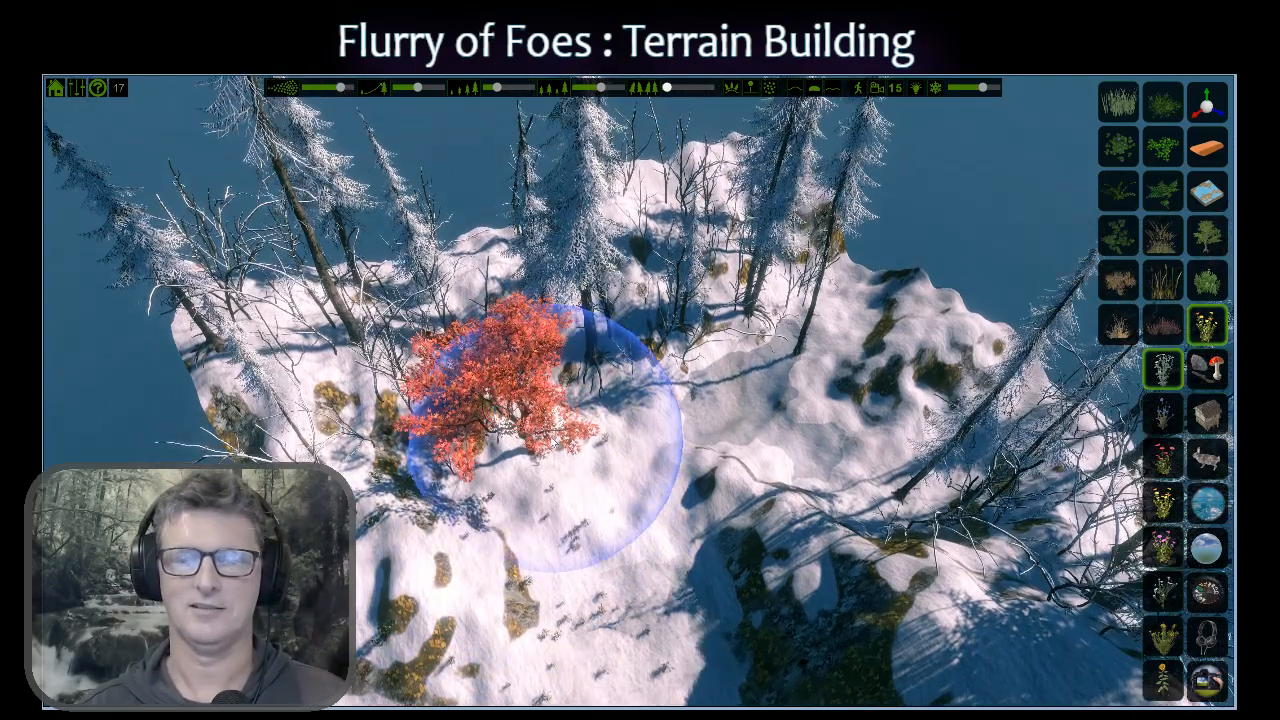
Paint more white-flowering plants over the snow between the red-leaved tree and the frosted conifers.
key(w)
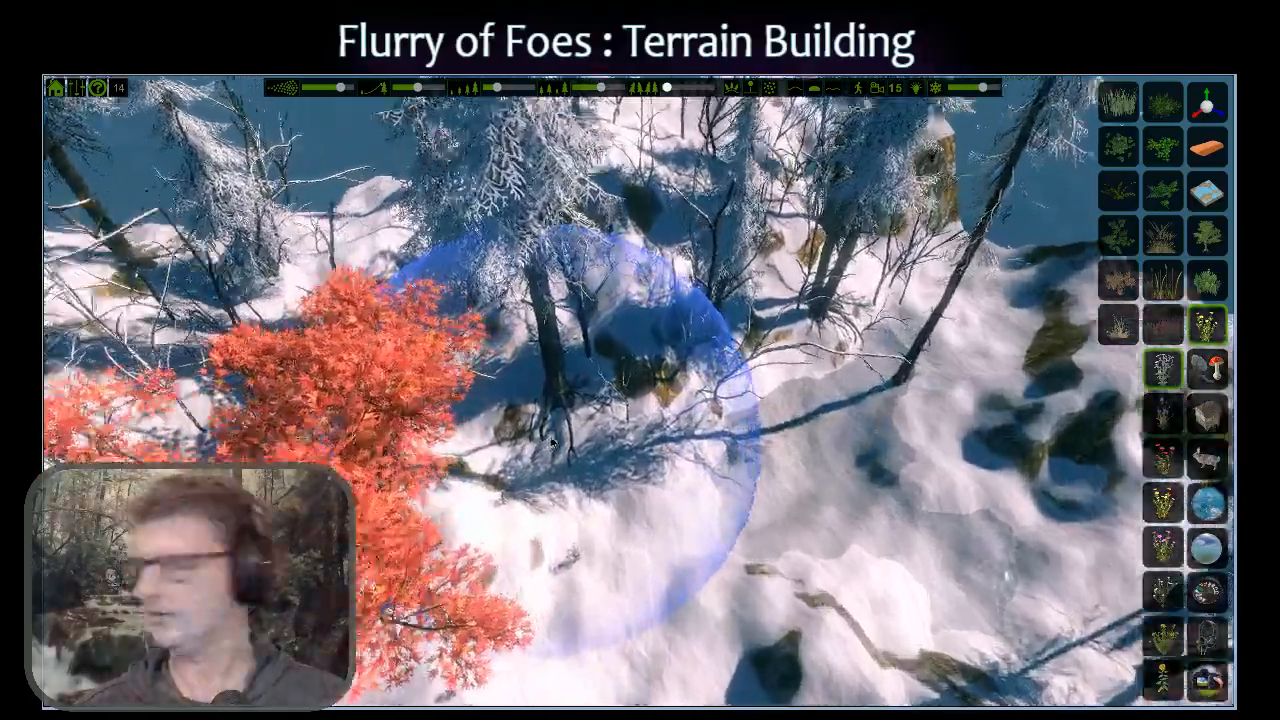
scroll(545, 435, down, 2)
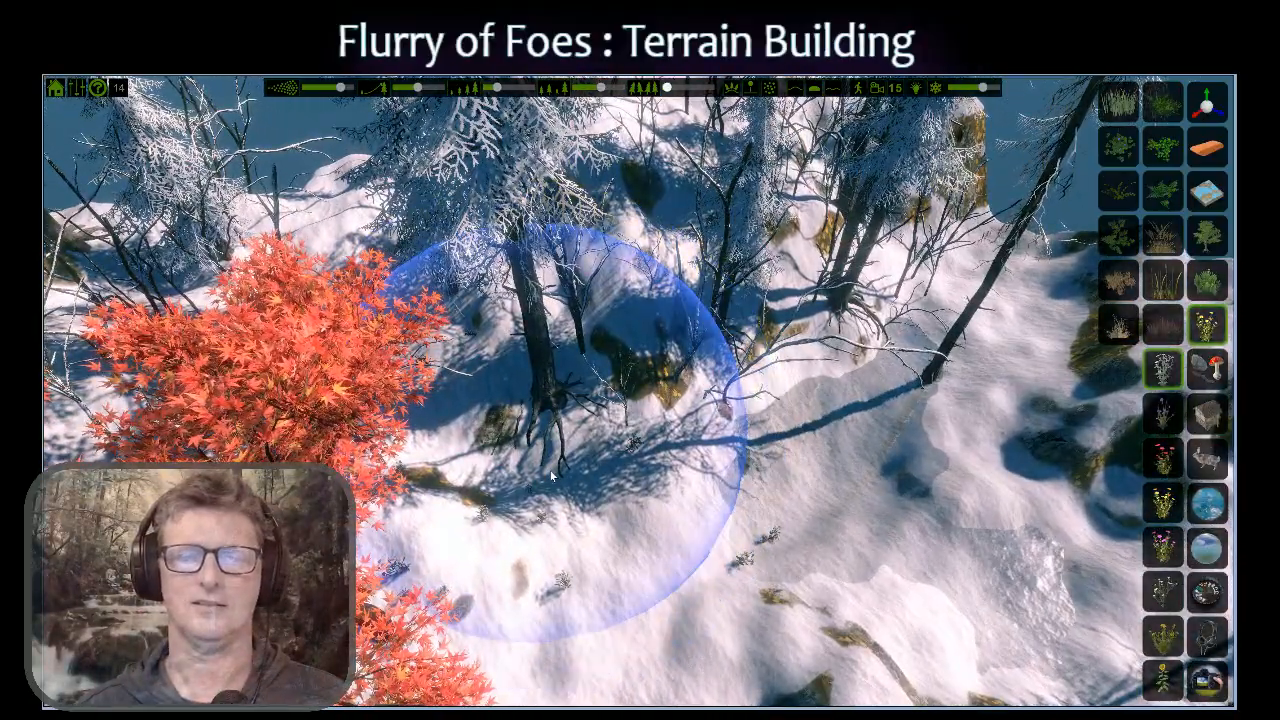
scroll(549, 480, down, 3)
click(563, 599)
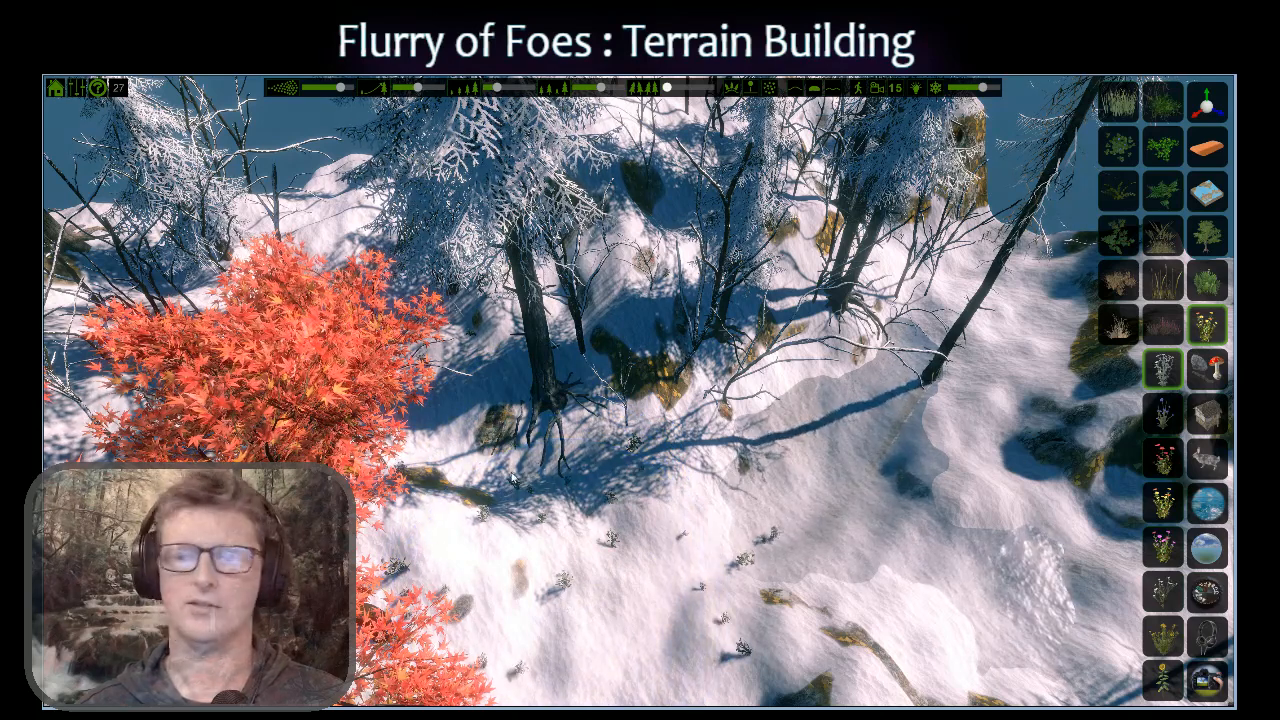
Paint red-flowering plants among the white ones on the open snow beside the red-leaved tree.
click(1163, 458)
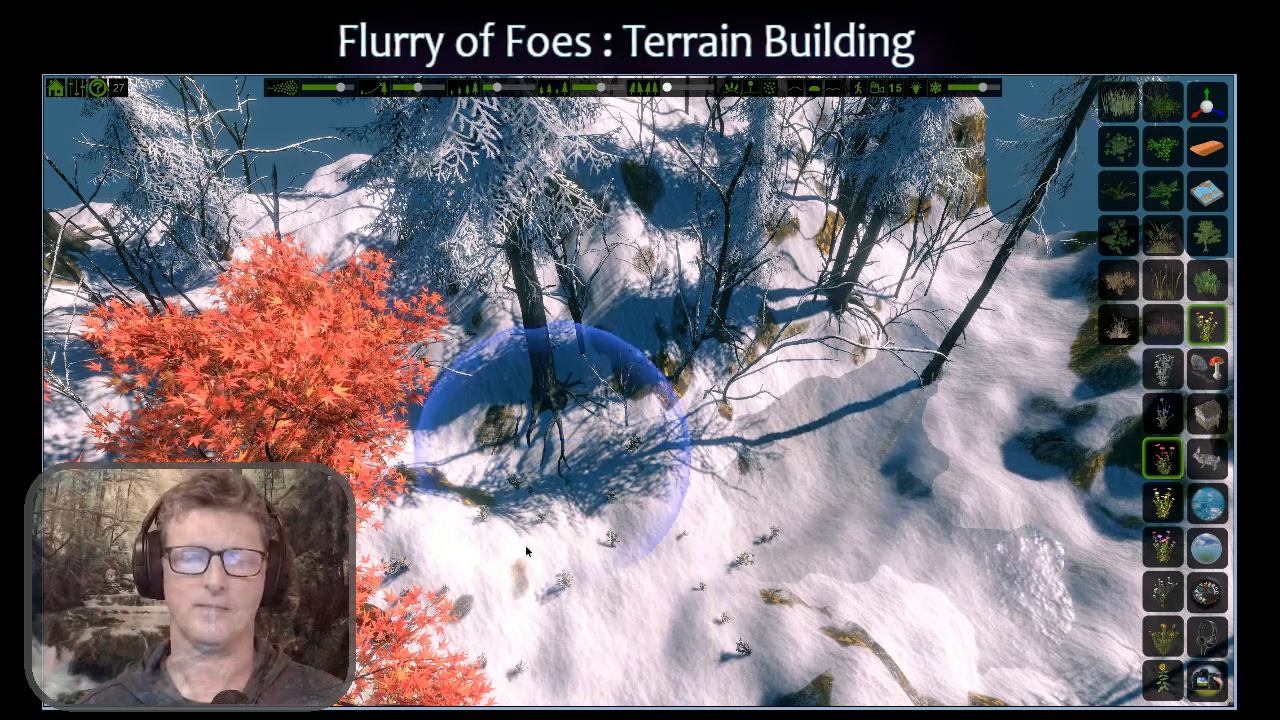
click(570, 607)
scroll(570, 606, down, 2)
mouse_move(570, 606)
middle_down()
mouse_move(400, 592)
mouse_move(468, 592)
middle_up()
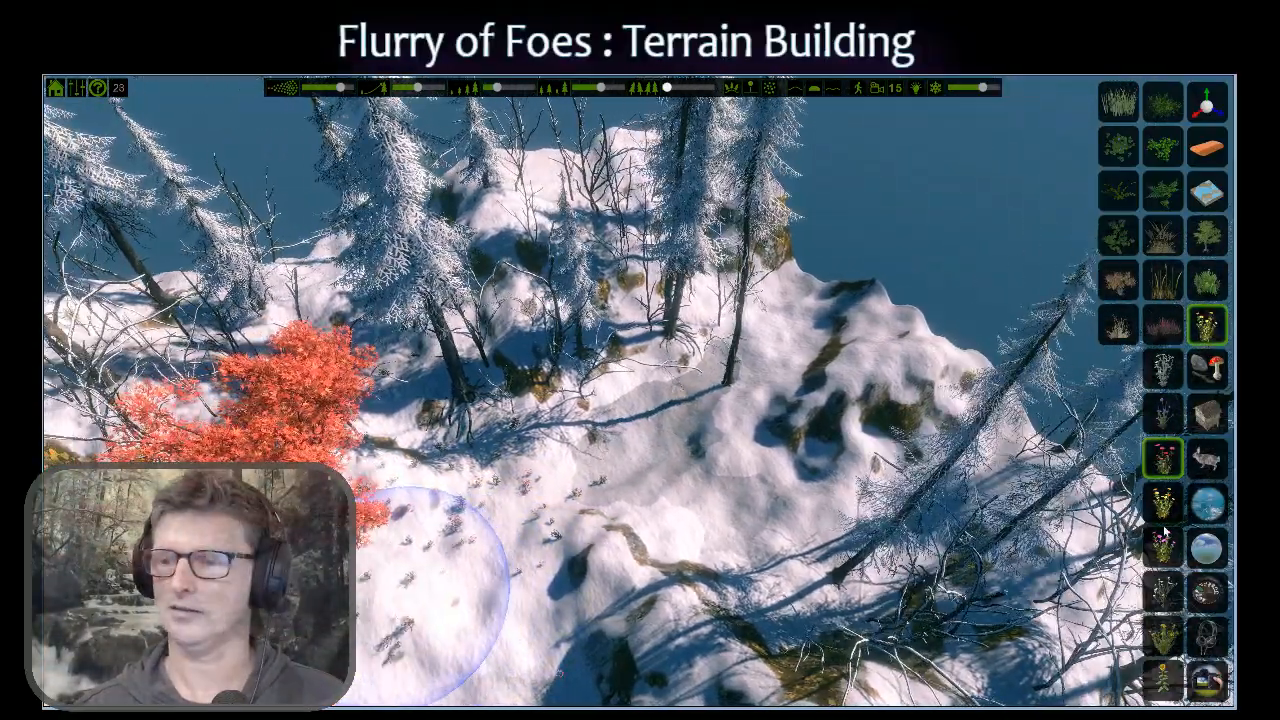
Paint yellow-flowering plants over the snow in front of the red-leaved tree and another small plant type across the rocky far corner.
click(1163, 503)
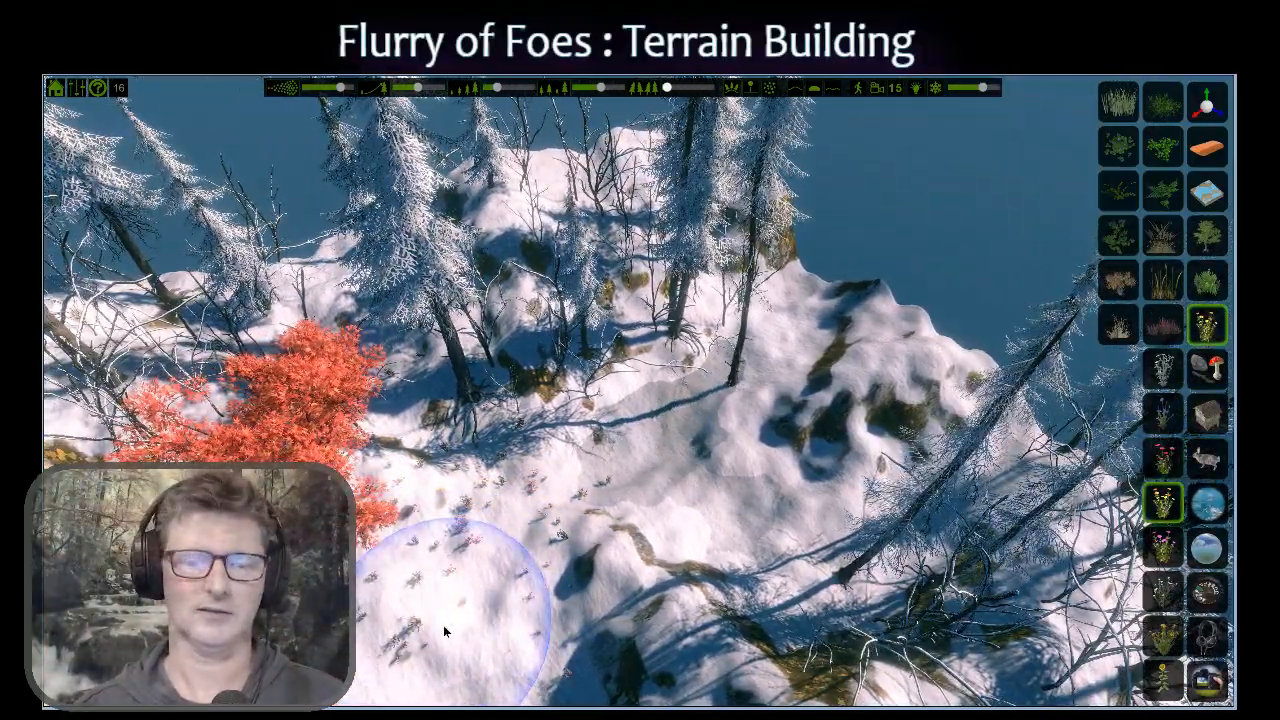
drag(443, 625, 449, 595)
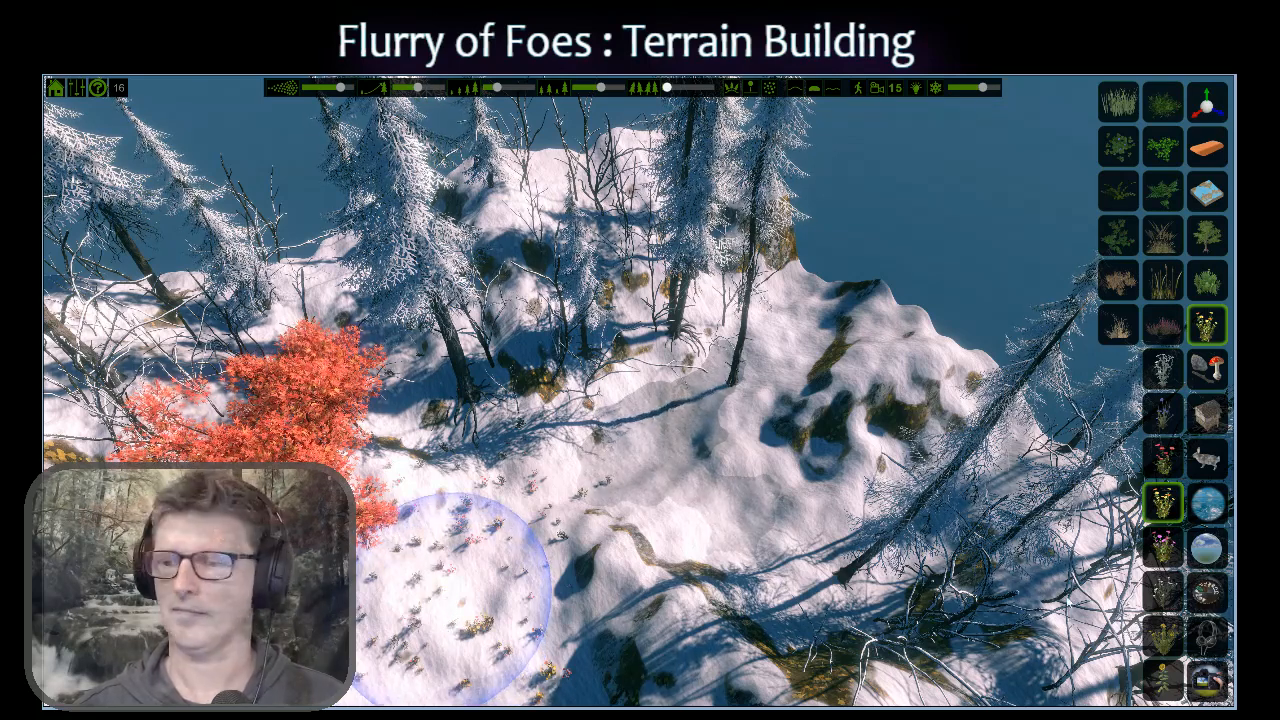
click(1160, 590)
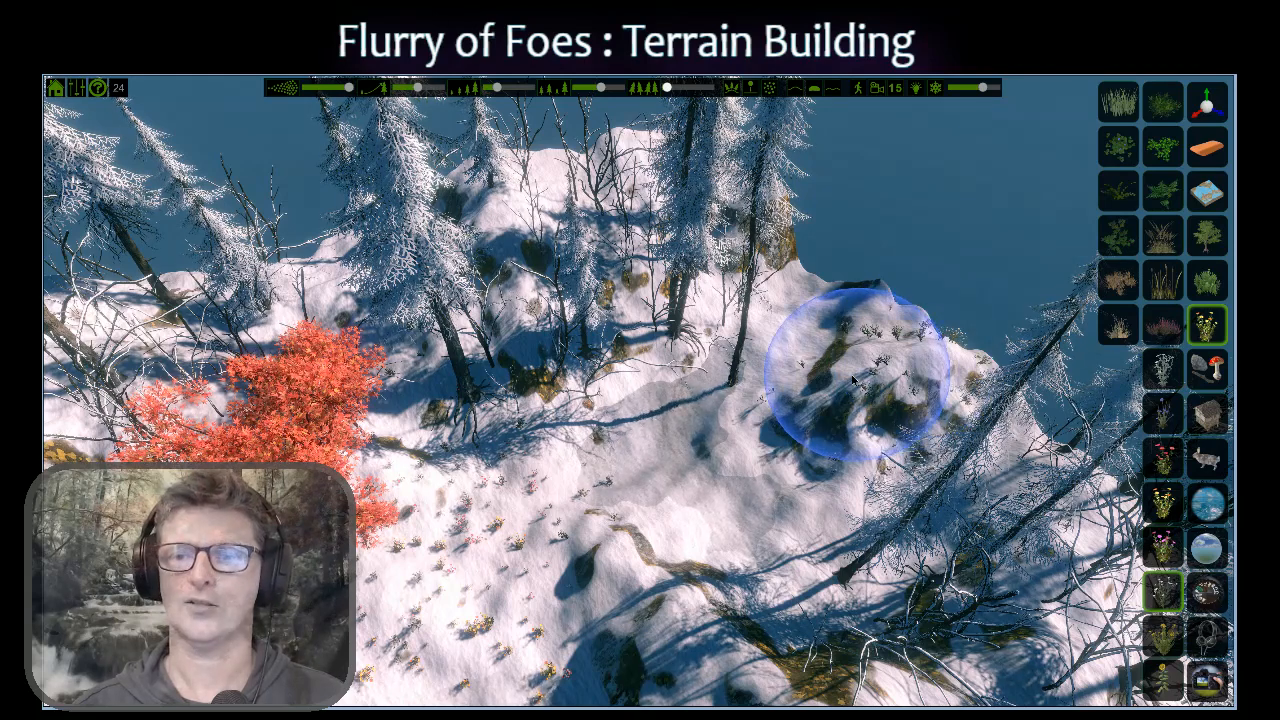
Show the block from above in the map maker with a square grid overlay set to 16, and return to the 3D view.
click(57, 89)
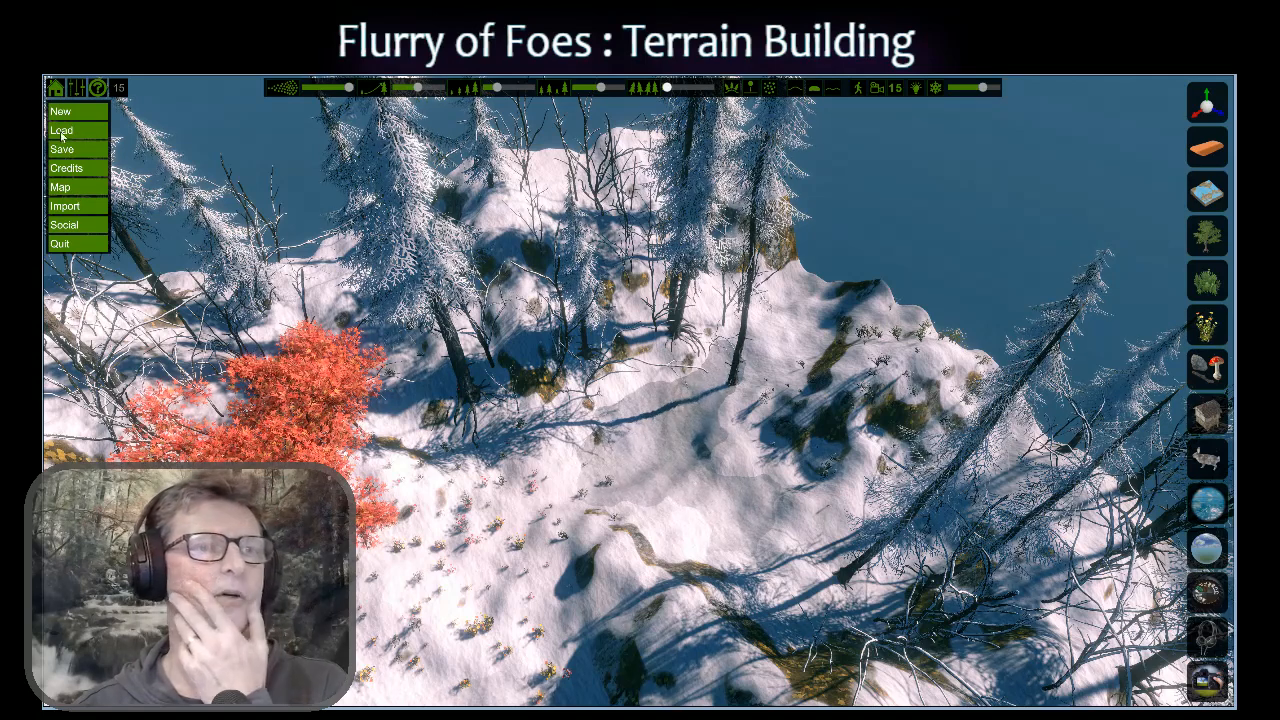
click(64, 187)
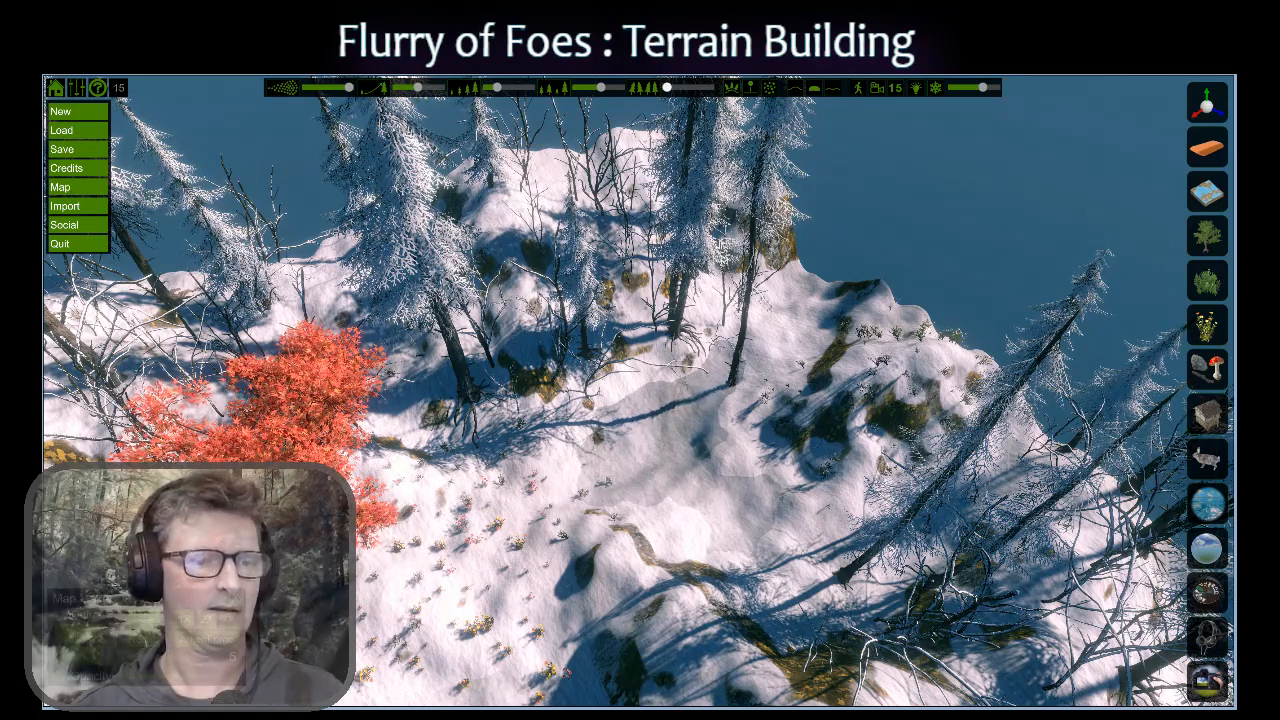
click(206, 638)
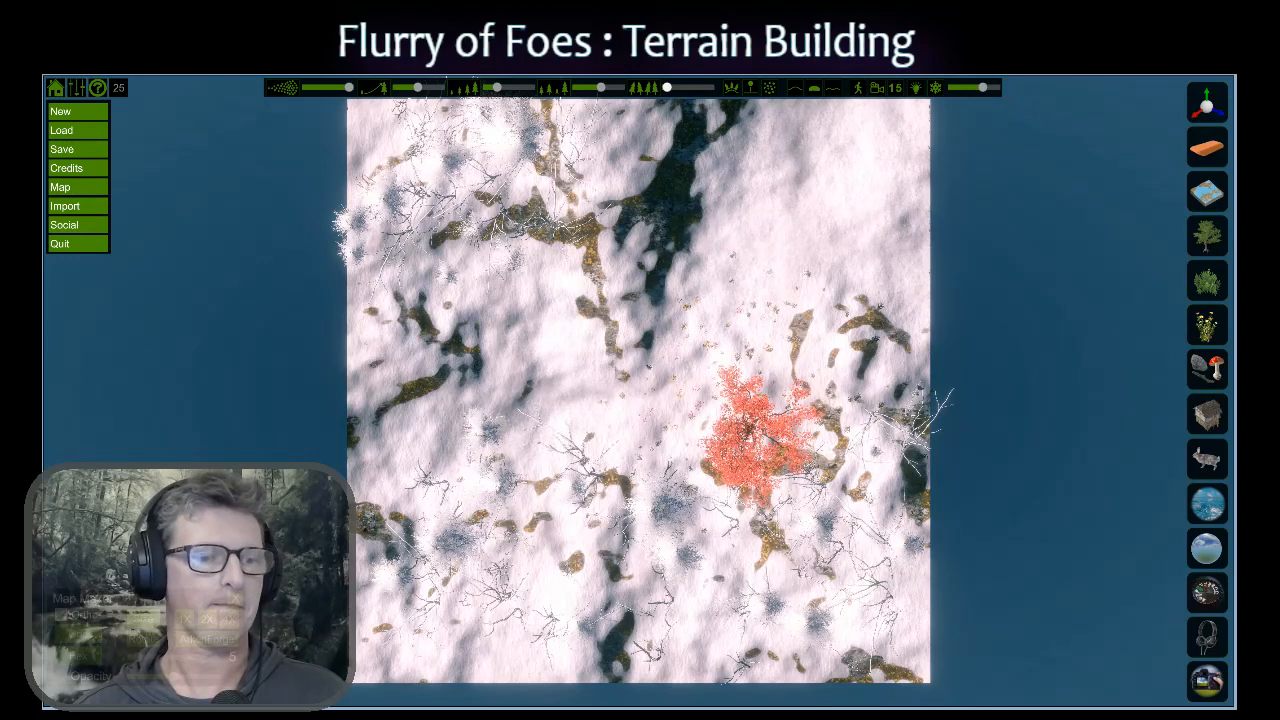
click(138, 640)
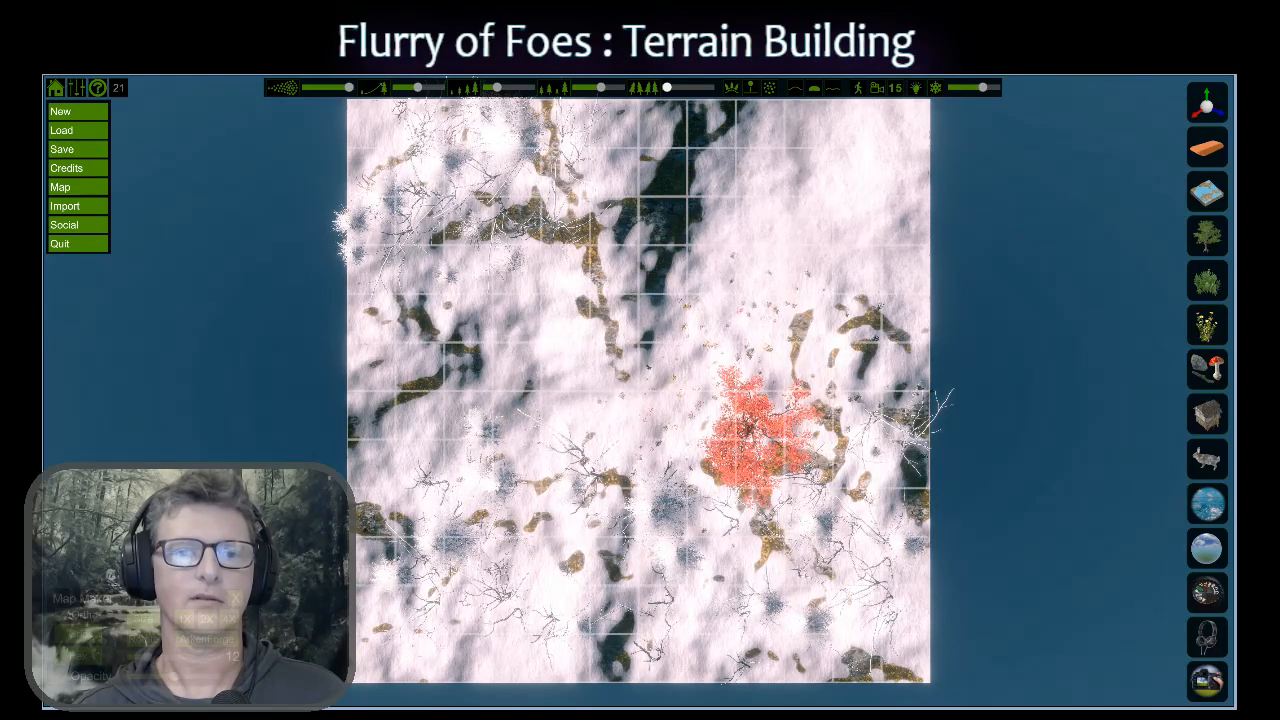
drag(132, 657, 160, 657)
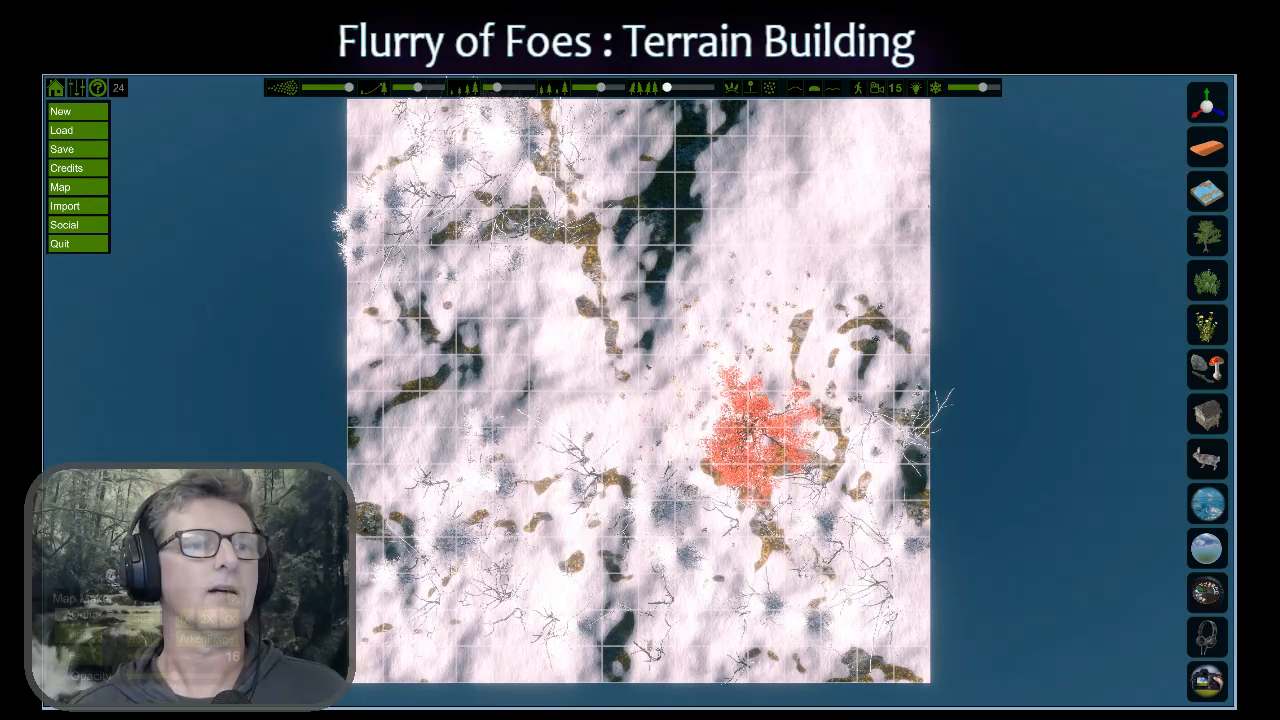
click(82, 616)
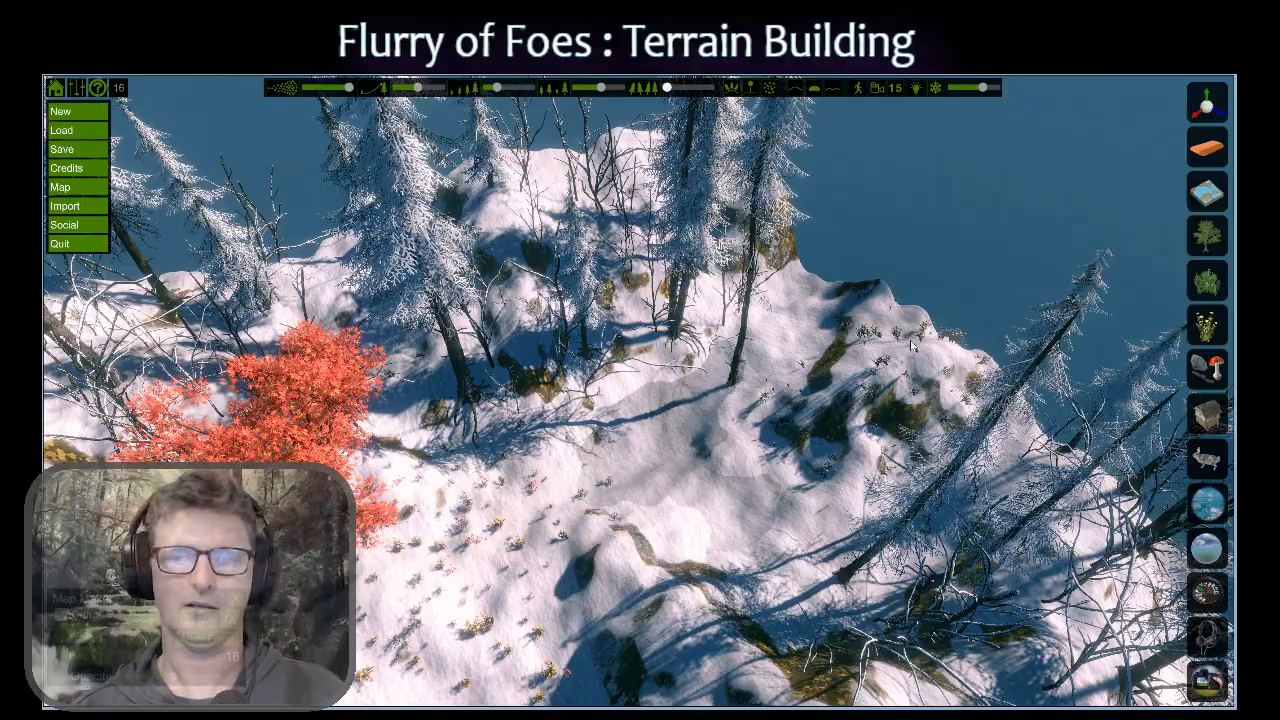
Change the sky above the snowy block to the dark storm-cloud preset.
scroll(919, 348, down, 5)
scroll(640, 391, down, 5)
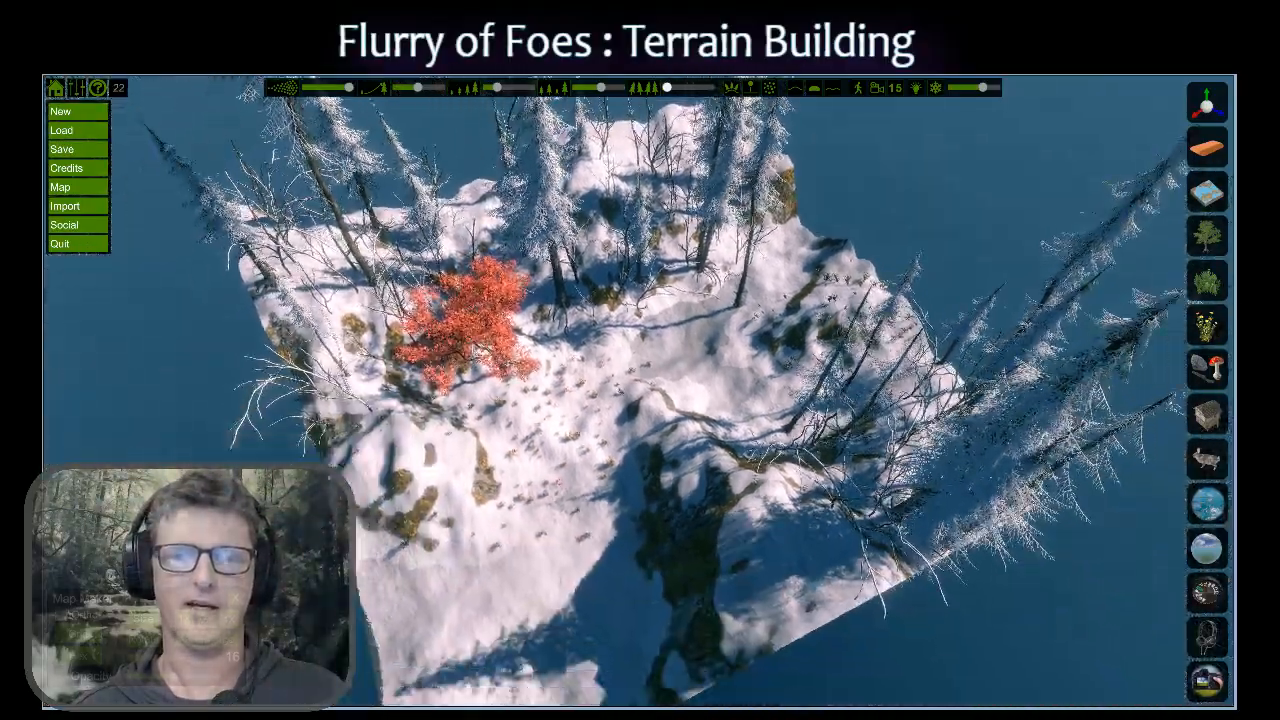
right_drag(640, 391, 570, 396)
scroll(640, 391, up, 1)
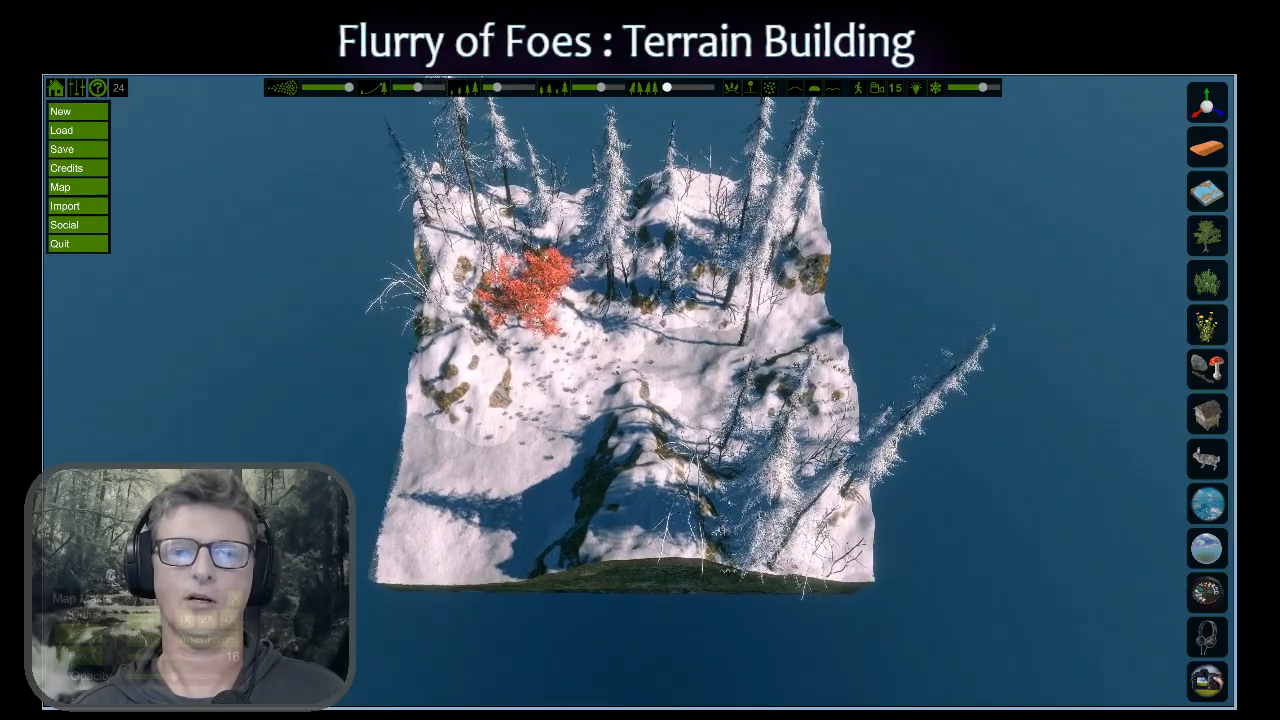
middle_drag(640, 391, 640, 478)
right_drag(640, 391, 642, 411)
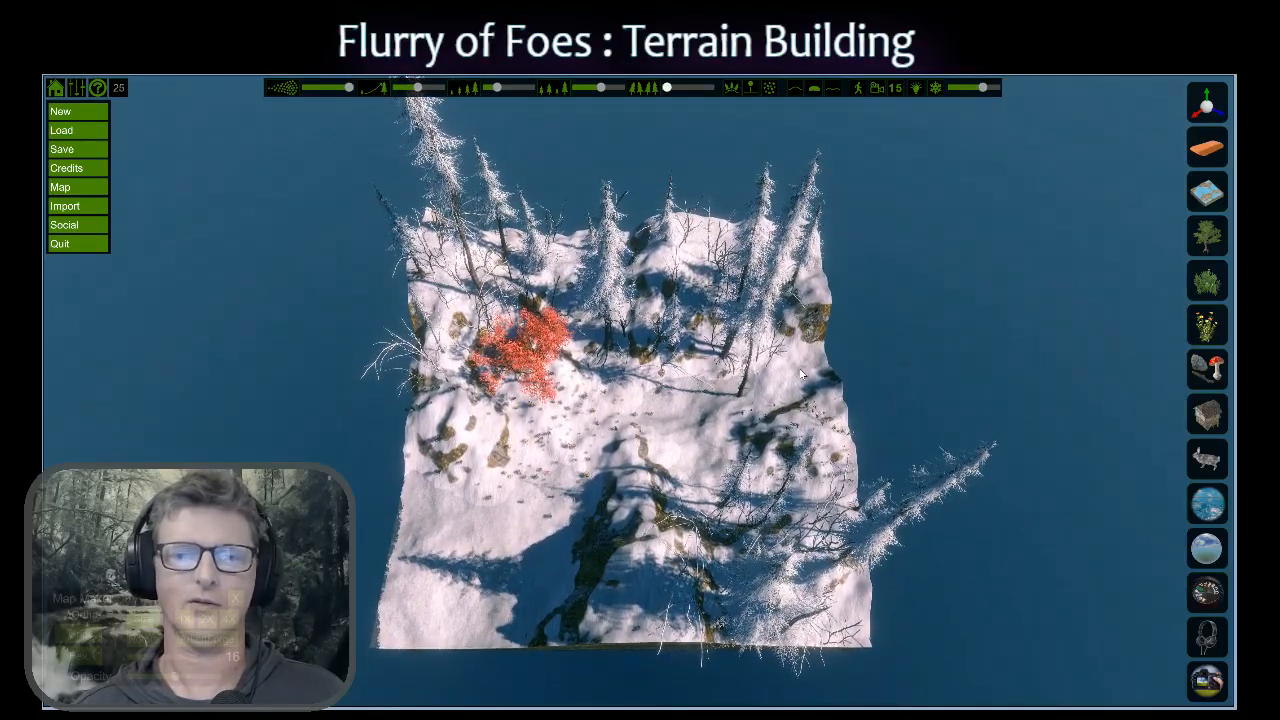
click(1208, 681)
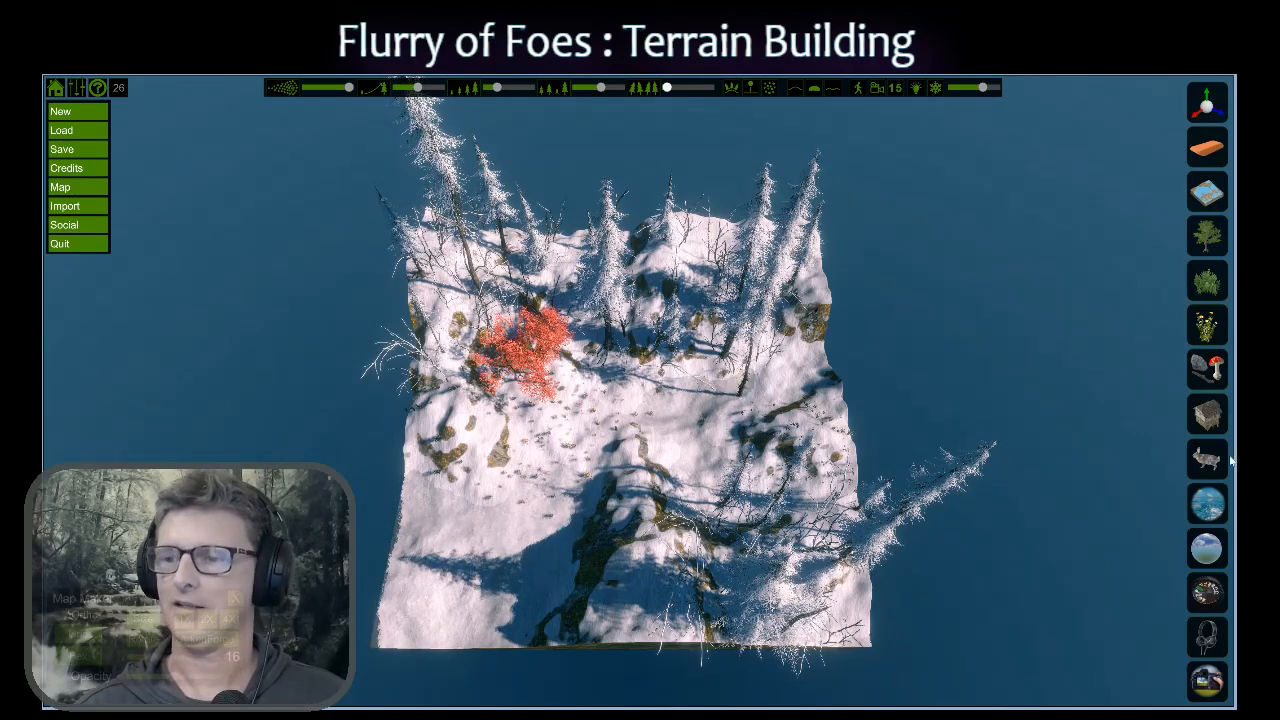
click(1209, 550)
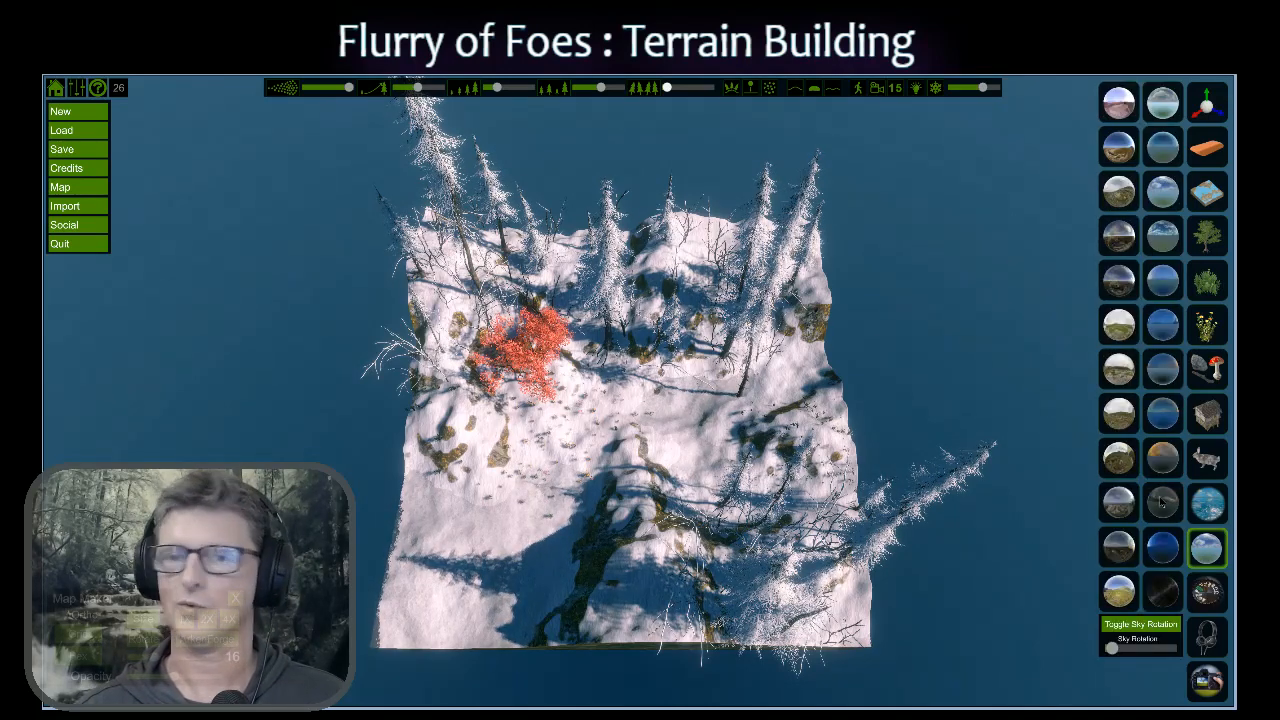
click(1162, 502)
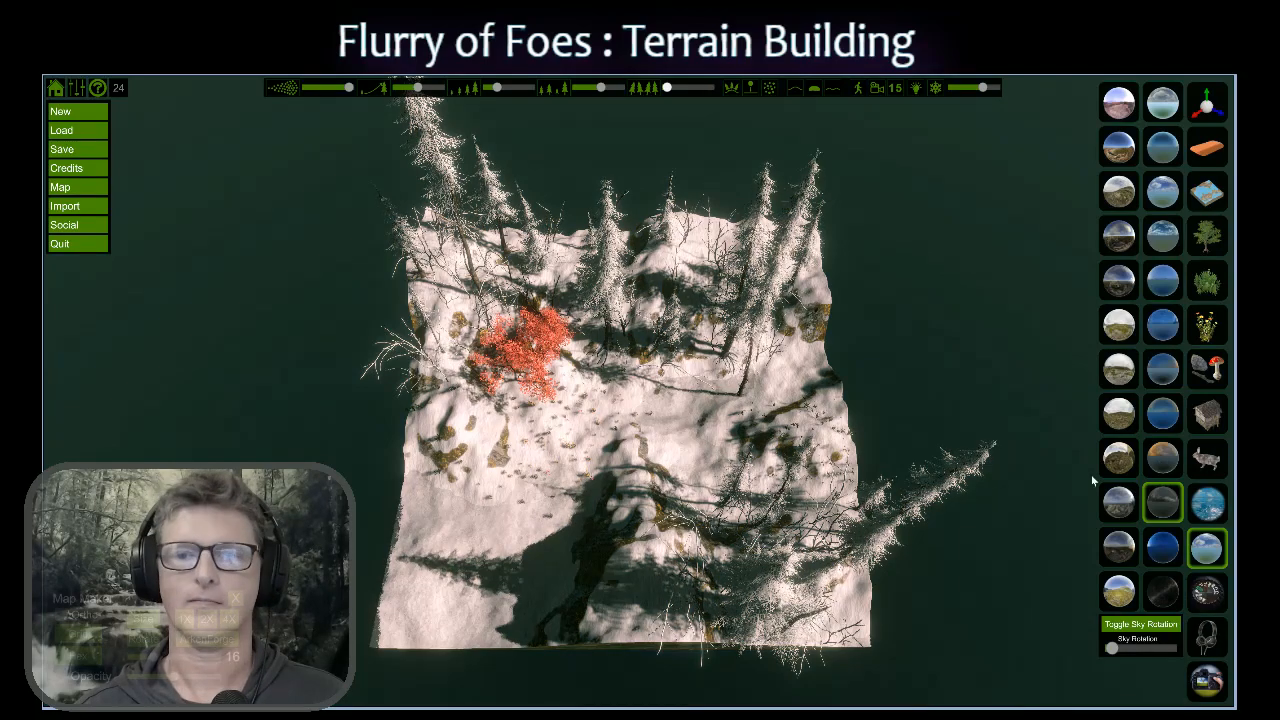
Try out the orange sunset, blue dusk, daytime cloud and starry night skies against the horizon.
click(1162, 457)
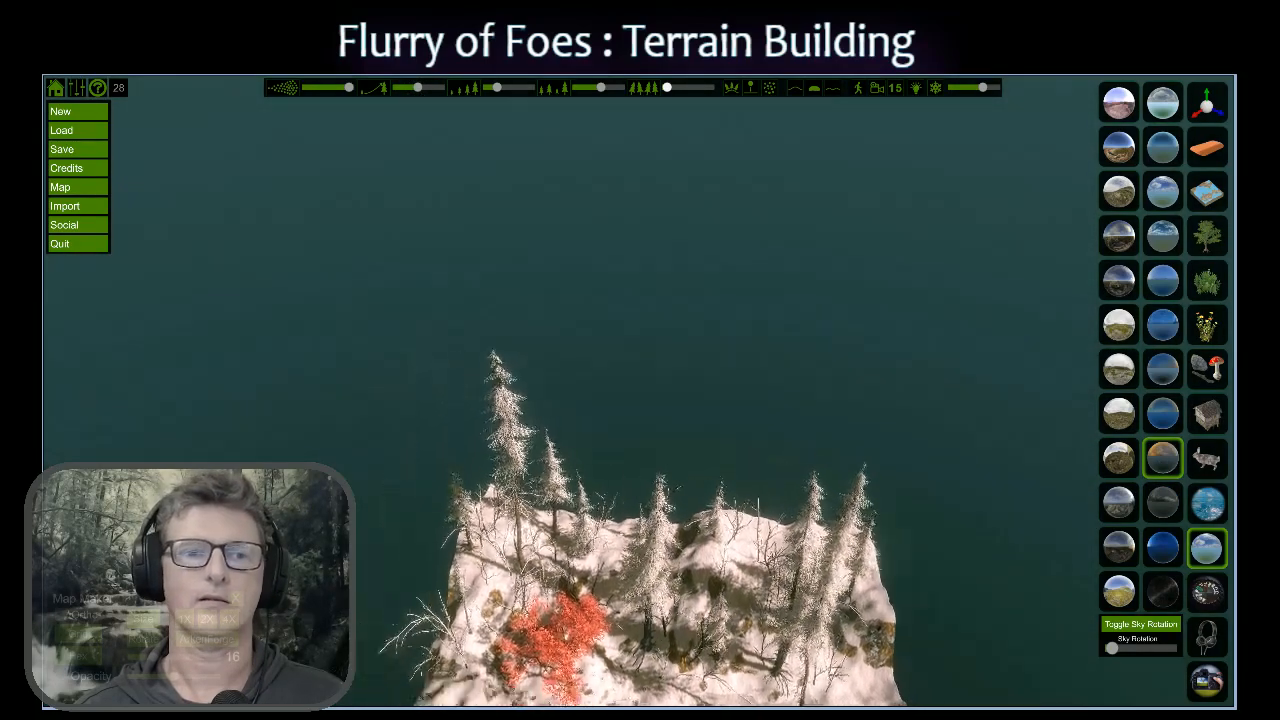
right_drag(700, 400, 520, 281)
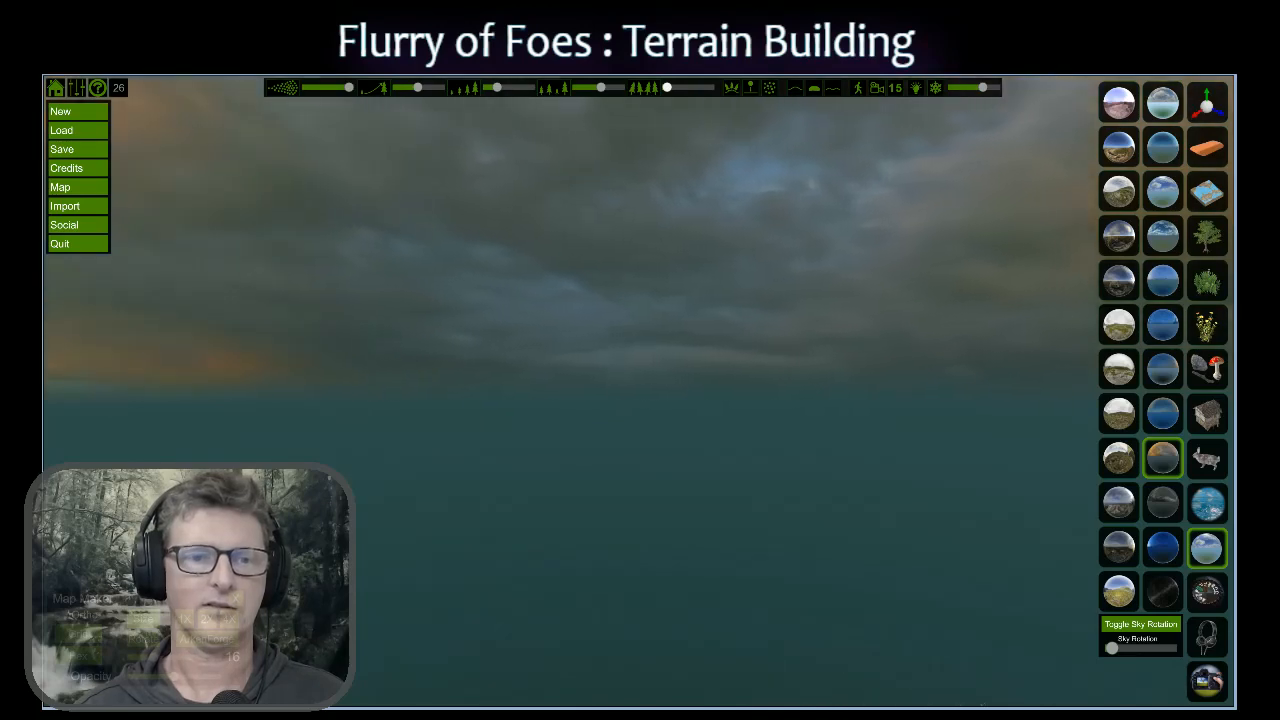
click(1173, 416)
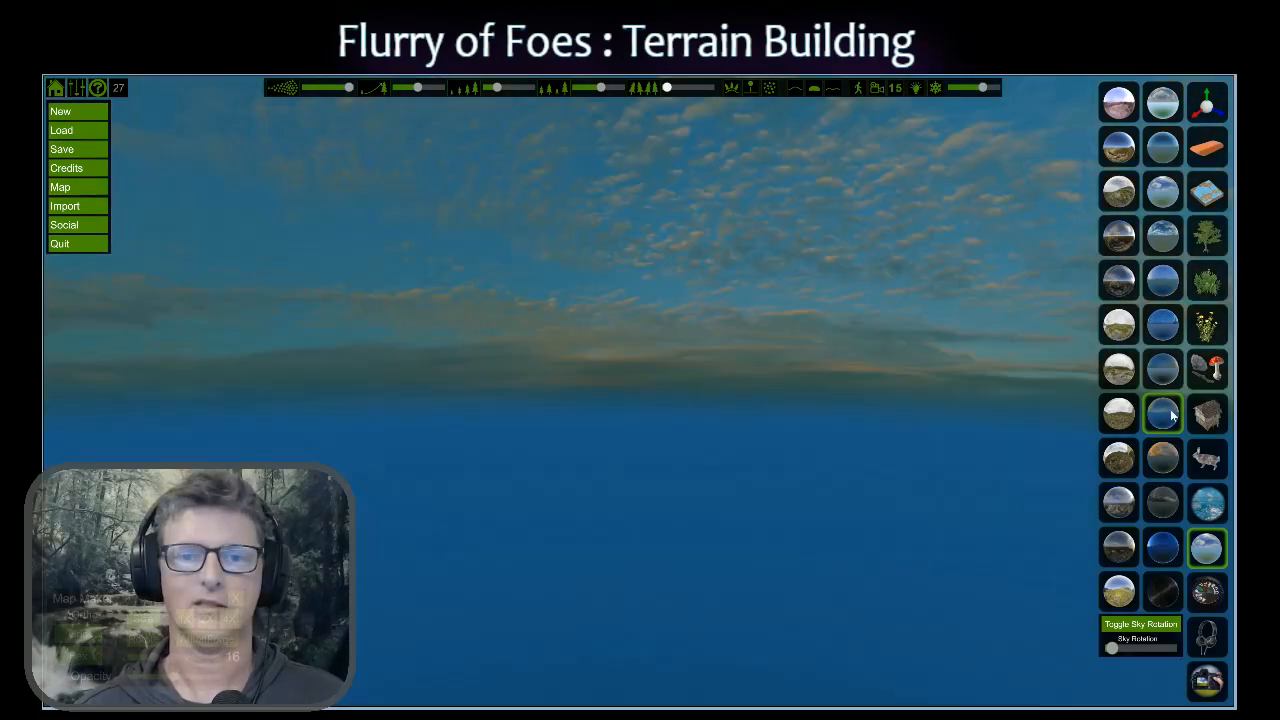
click(1168, 368)
click(1167, 320)
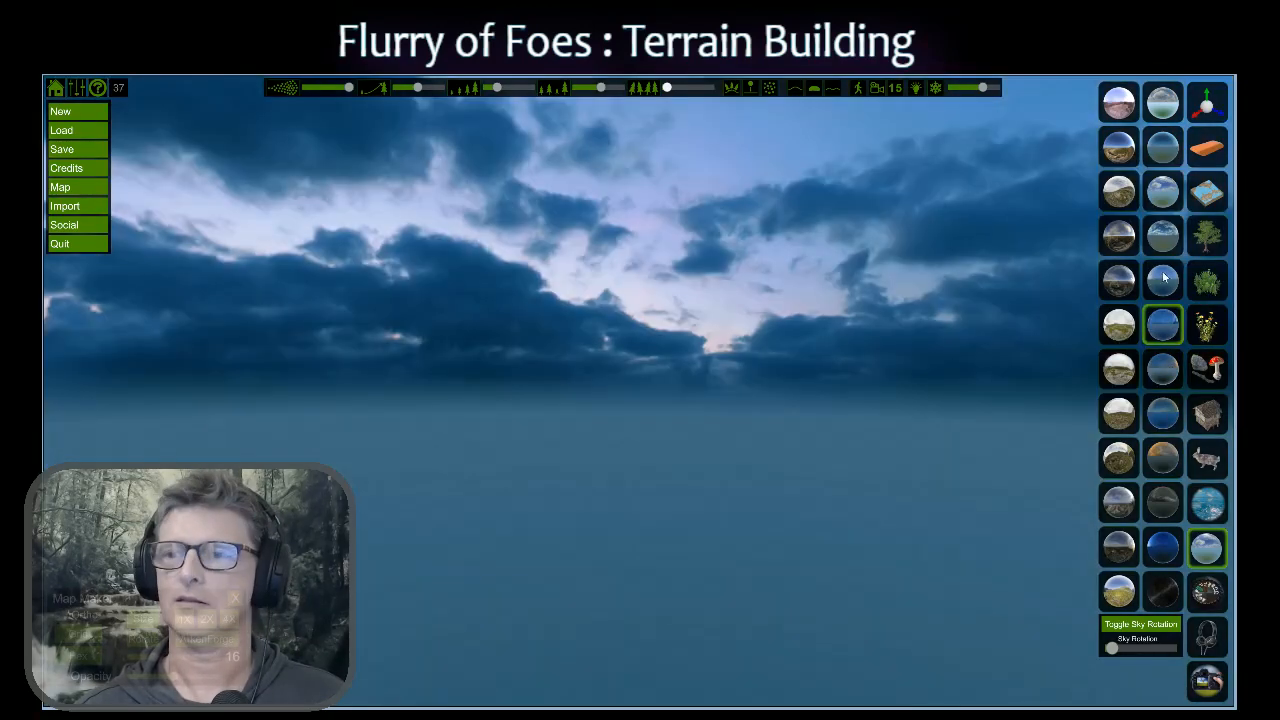
click(1163, 240)
click(1160, 195)
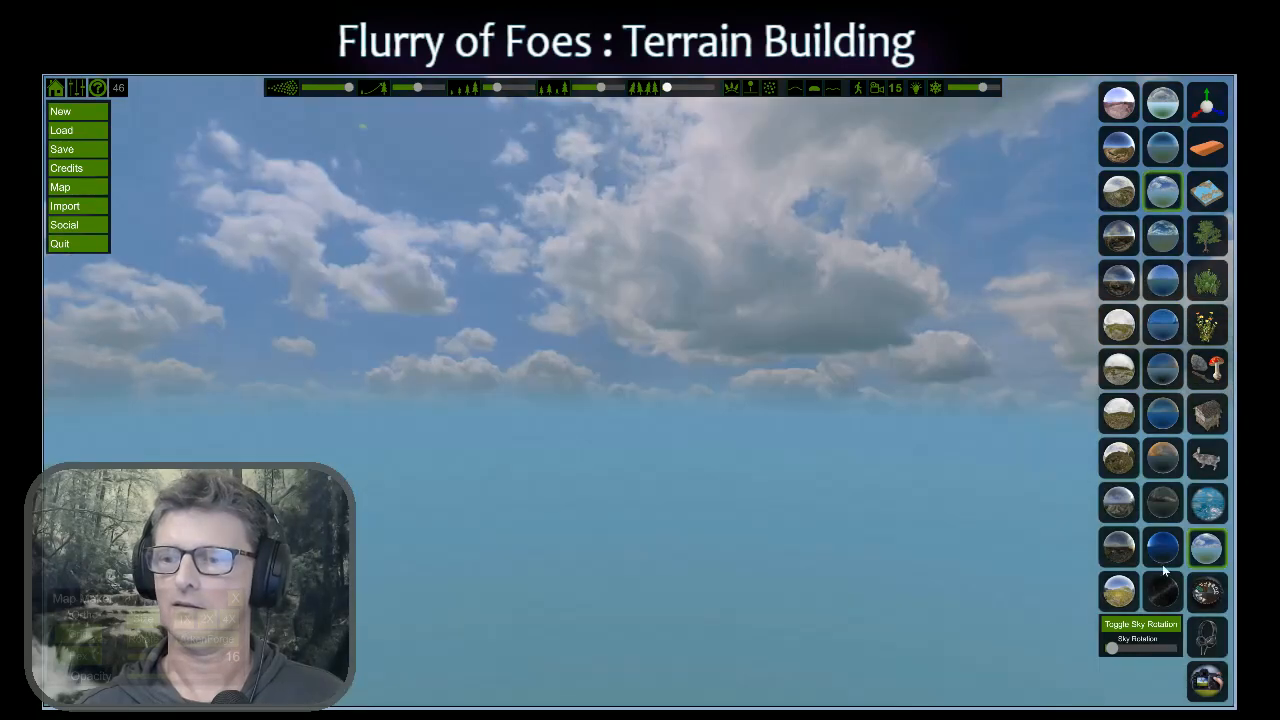
click(1163, 548)
click(1166, 588)
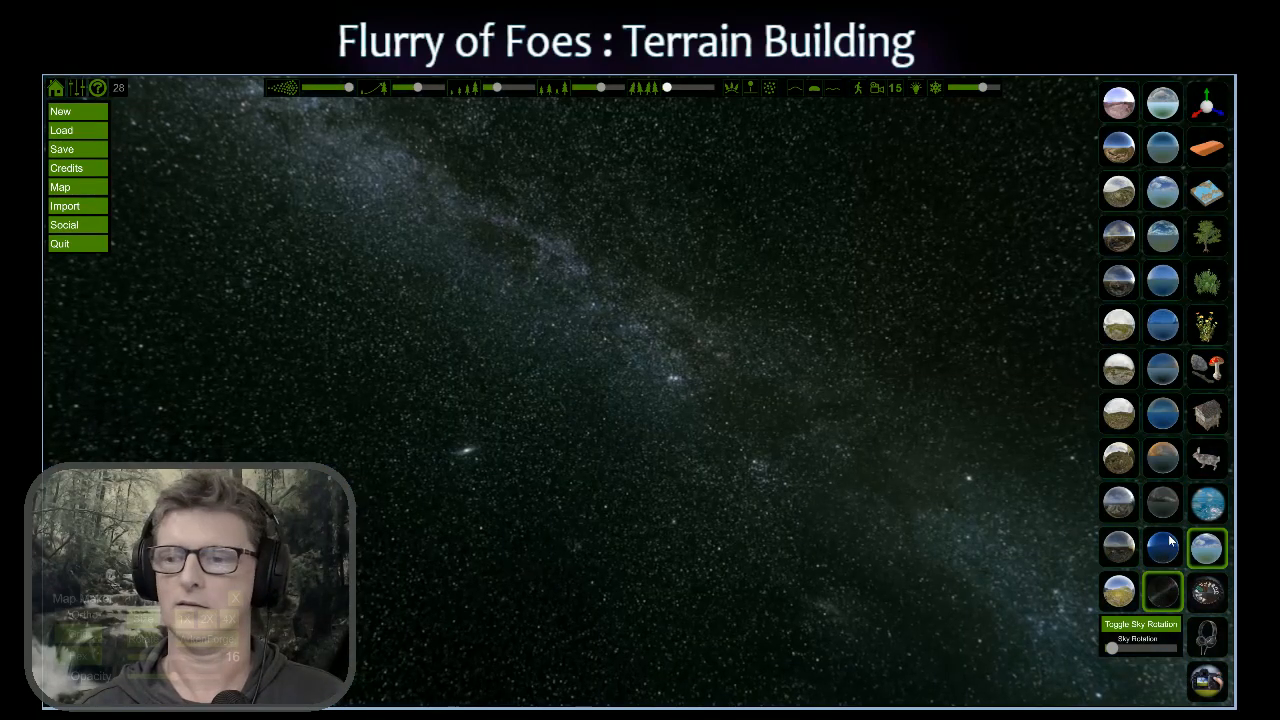
click(1167, 545)
Reapply the dark storm-cloud sky and inspect it along the horizon and over the snowy block.
click(1164, 502)
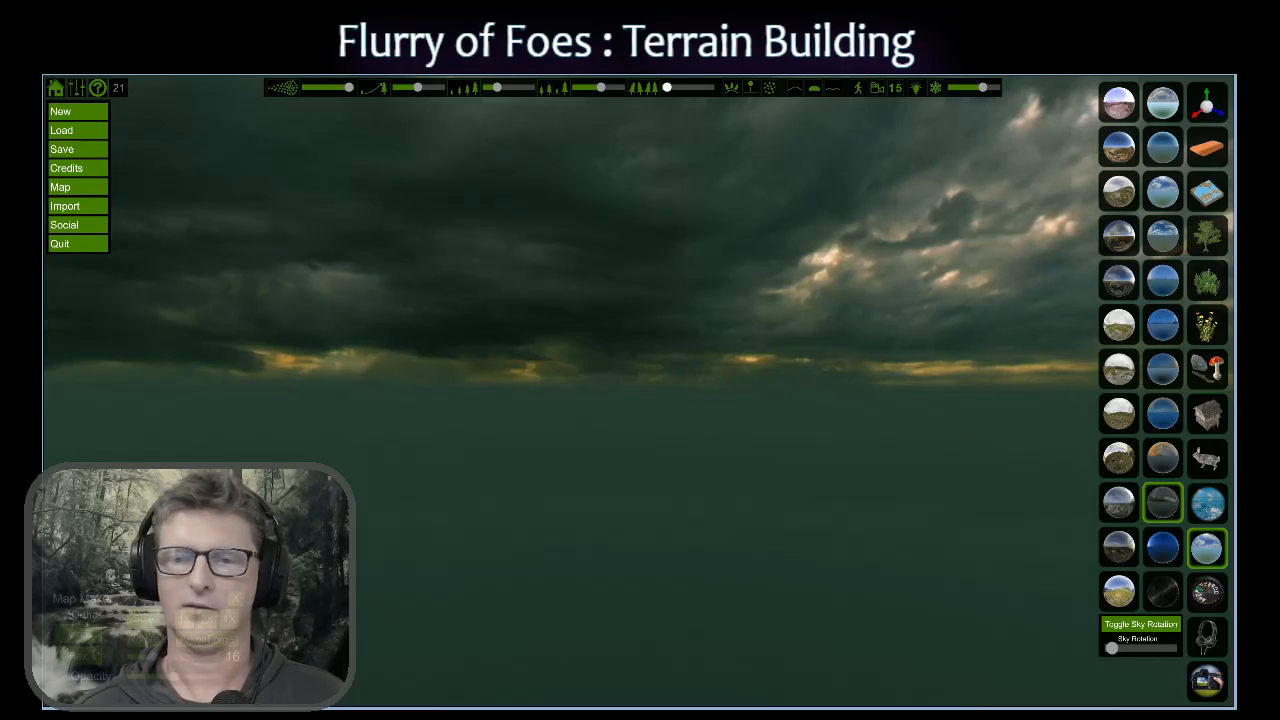
right_drag(640, 390, 1150, 453)
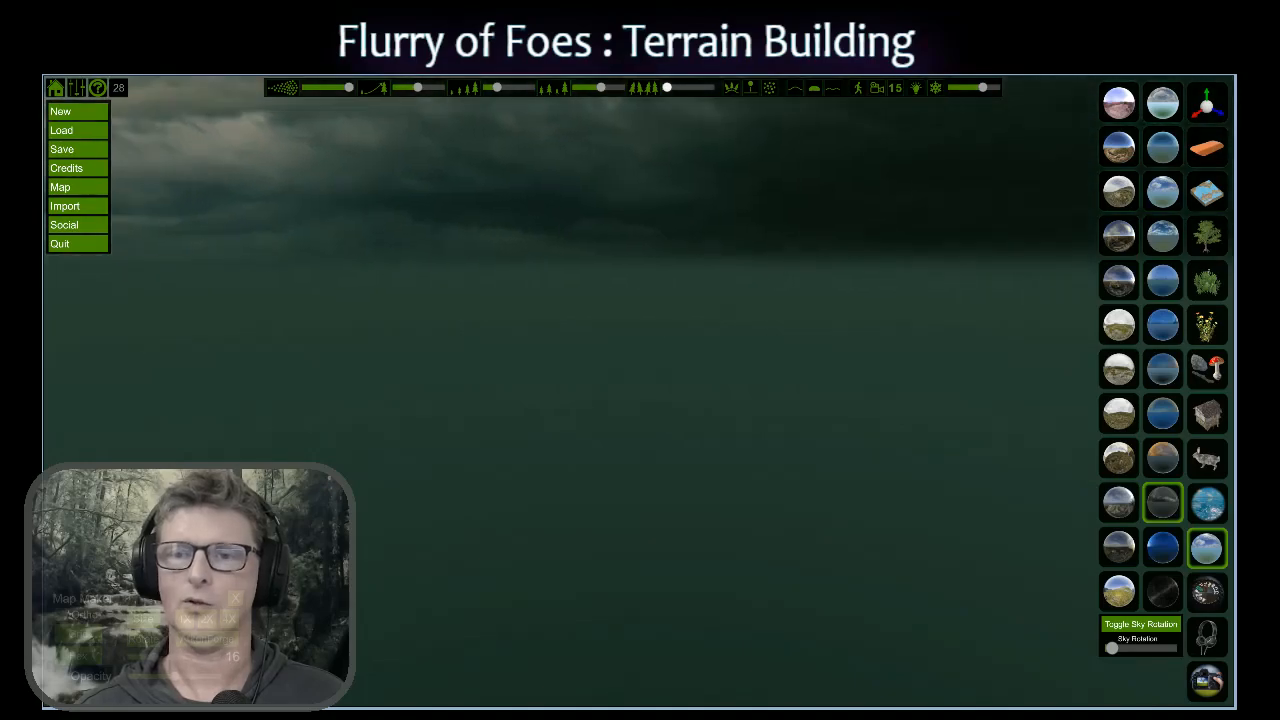
right_drag(800, 472, 913, 474)
right_drag(540, 470, 825, 610)
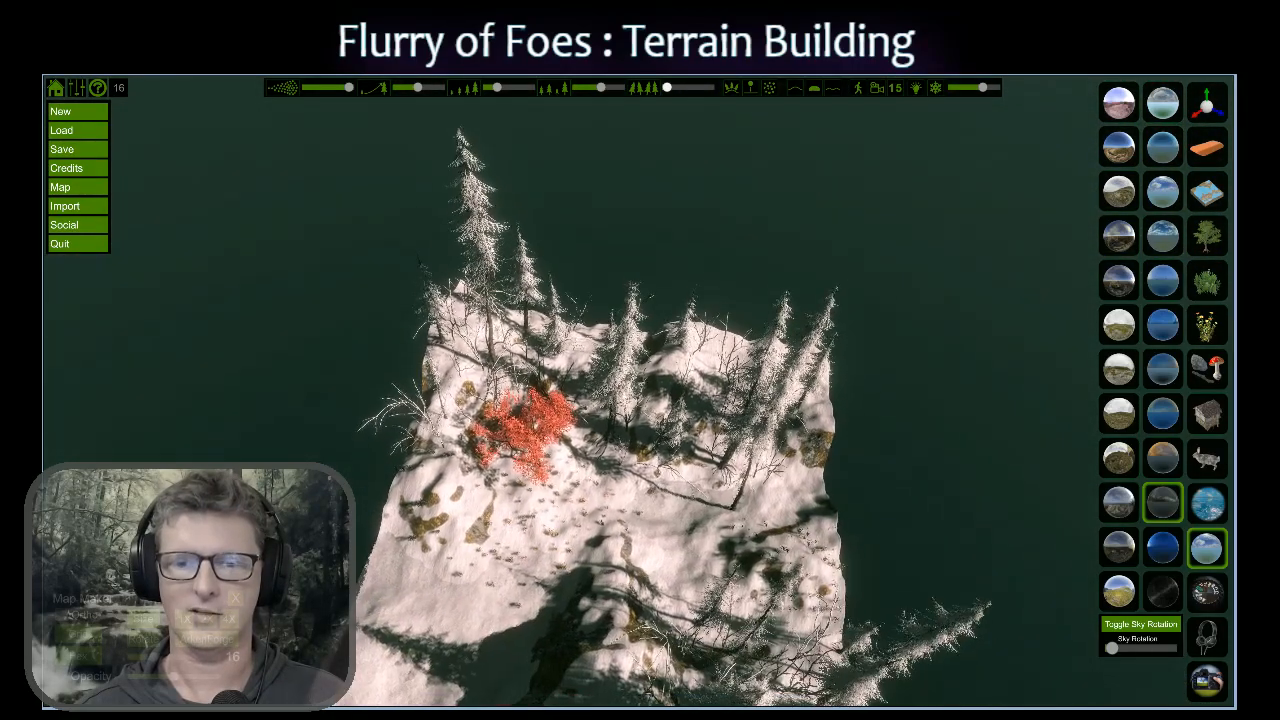
right_drag(640, 400, 634, 470)
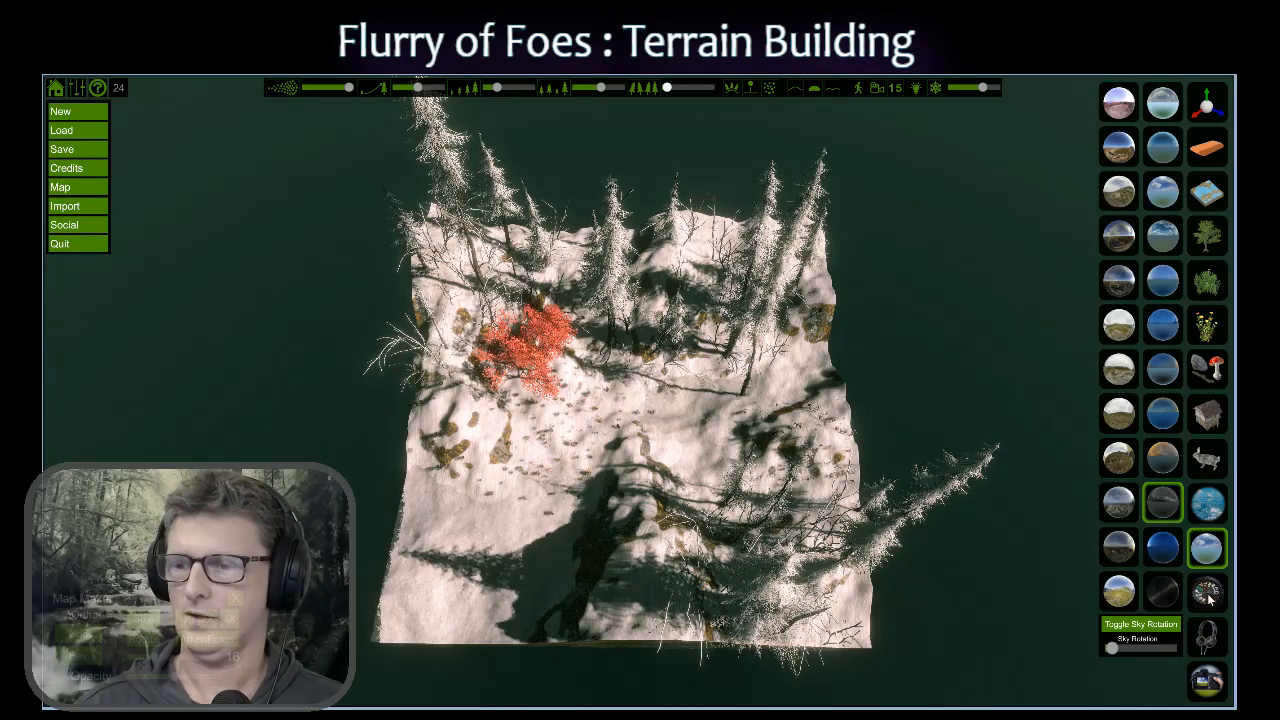
Increase the Sun/Moon direction setting to turn the shadows across the block and slightly adjust its height.
click(1207, 506)
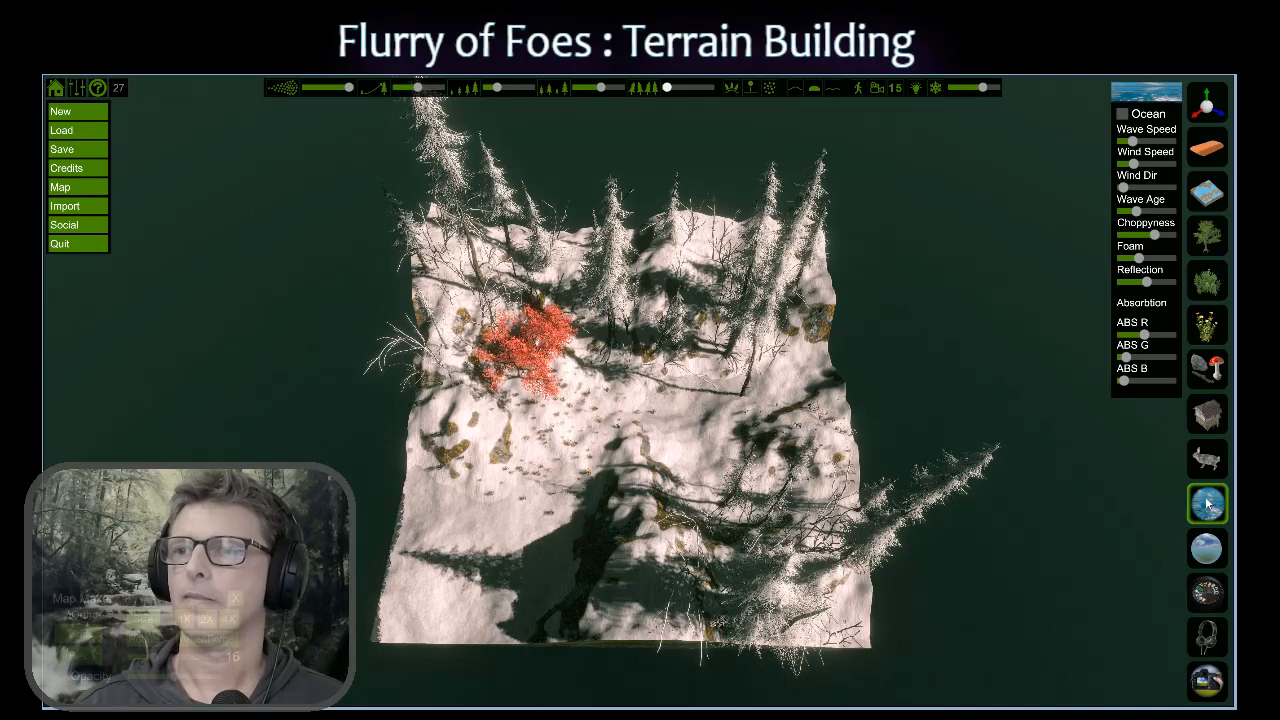
click(1210, 546)
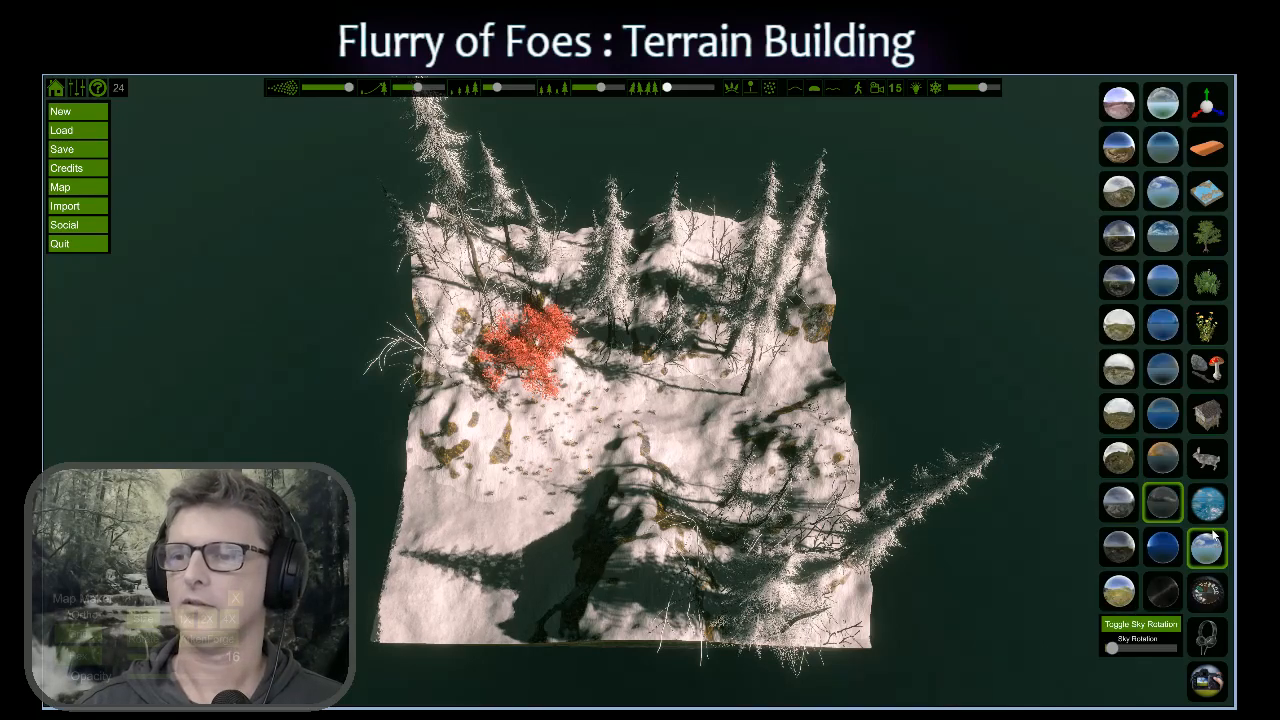
click(1207, 590)
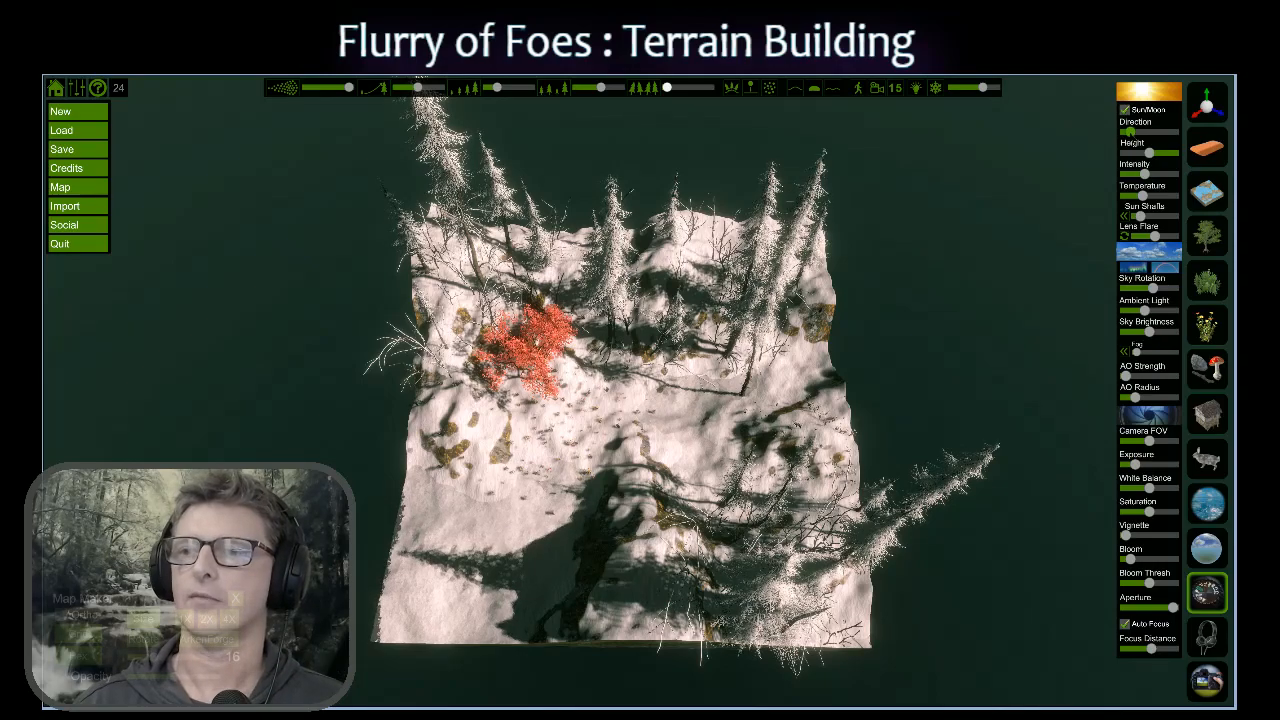
drag(1137, 134, 1166, 133)
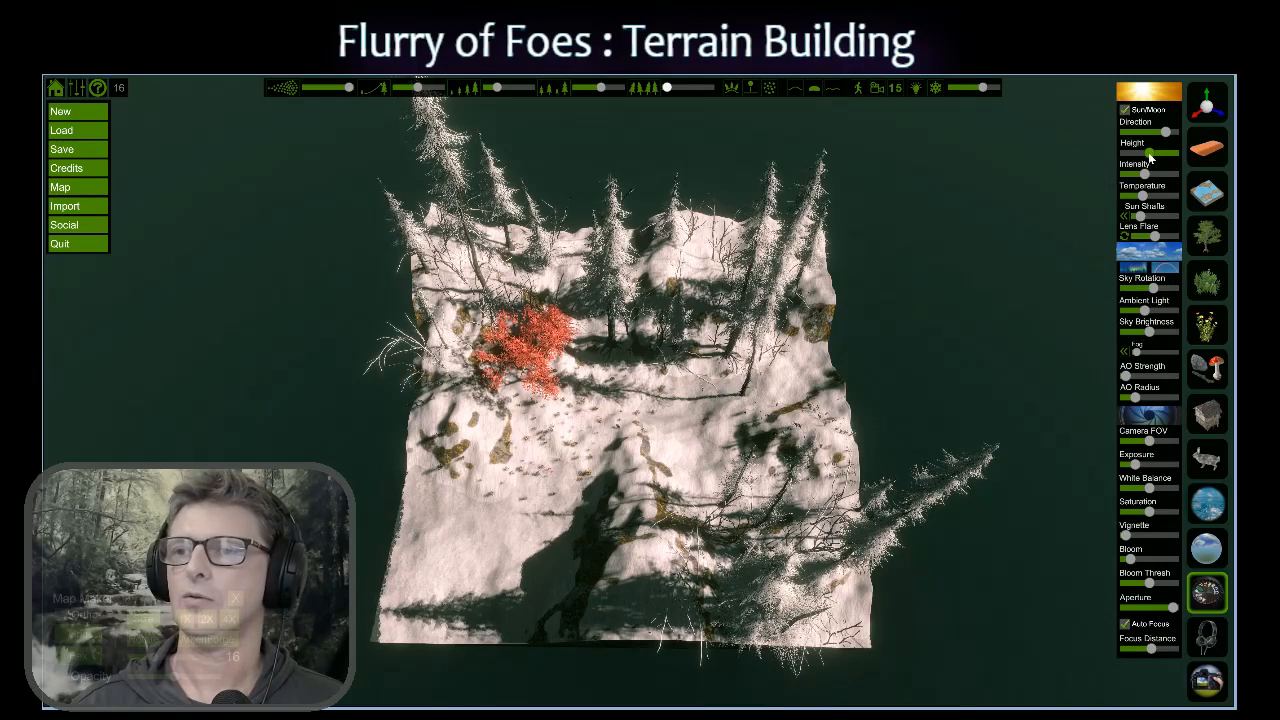
mouse_move(1149, 153)
mouse_down()
mouse_move(1128, 153)
mouse_move(1173, 151)
mouse_move(1143, 152)
mouse_up()
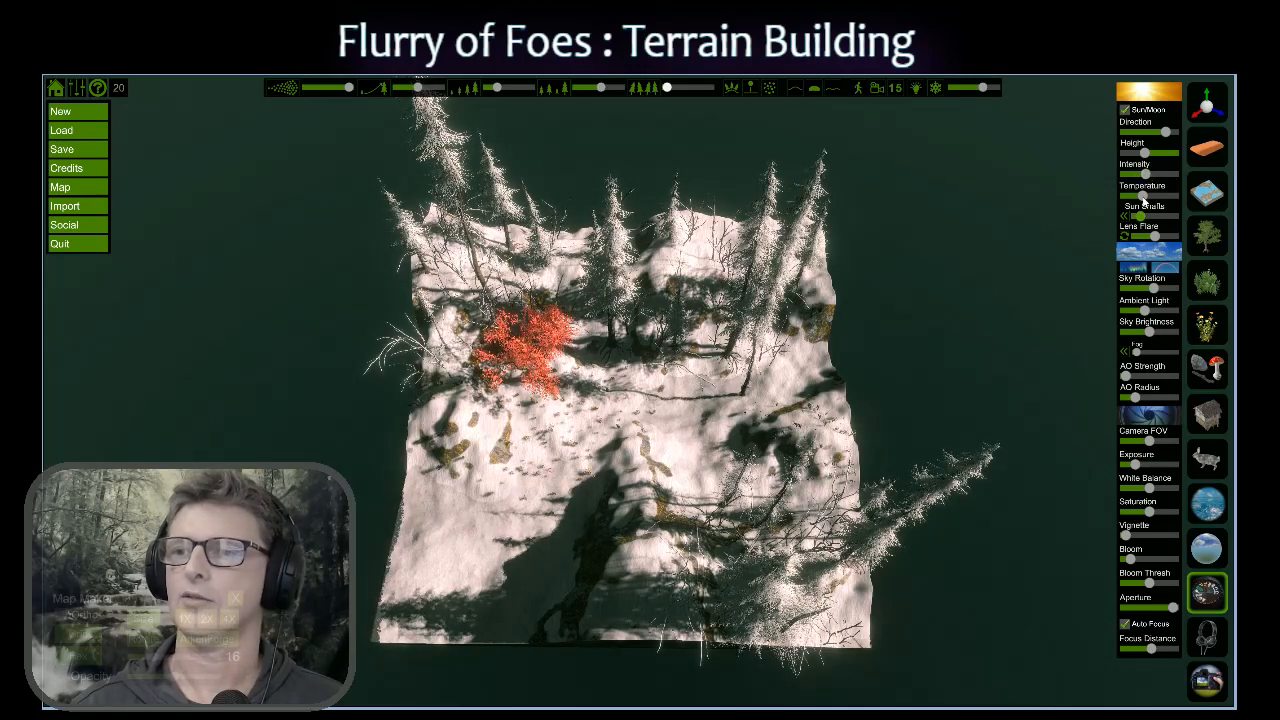
Raise the sun's temperature slightly, and reduce the ambient light and colour saturation a little.
mouse_move(1143, 200)
mouse_down()
mouse_move(1130, 197)
mouse_move(1146, 198)
mouse_up()
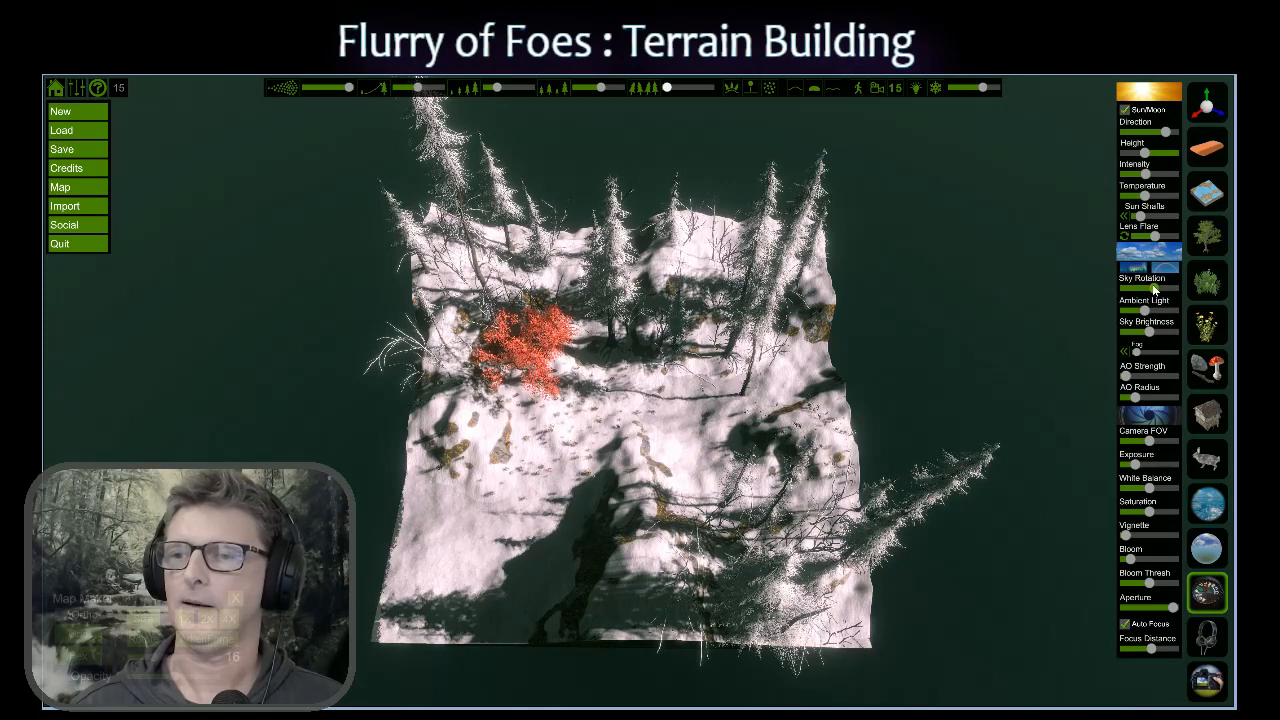
mouse_move(1147, 313)
mouse_down()
mouse_move(1173, 313)
mouse_move(1141, 312)
mouse_up()
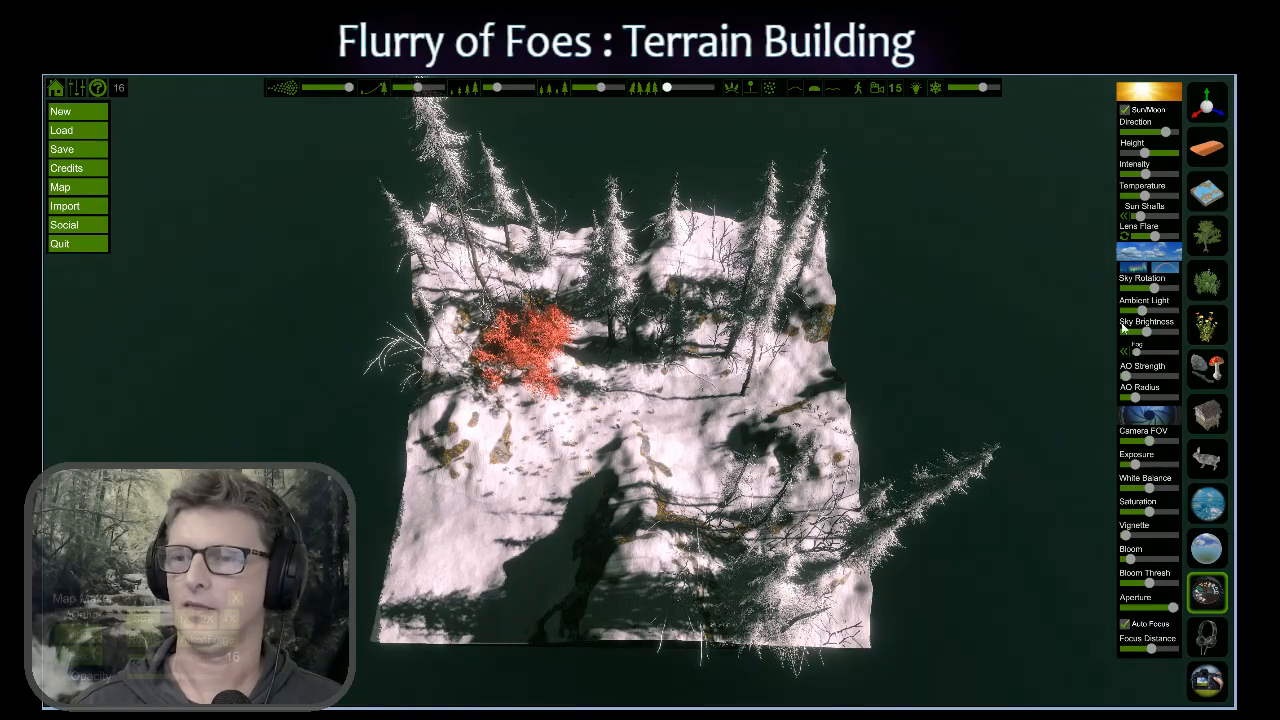
mouse_move(1150, 513)
mouse_down()
mouse_move(1132, 513)
mouse_move(1168, 512)
mouse_move(1147, 513)
mouse_up()
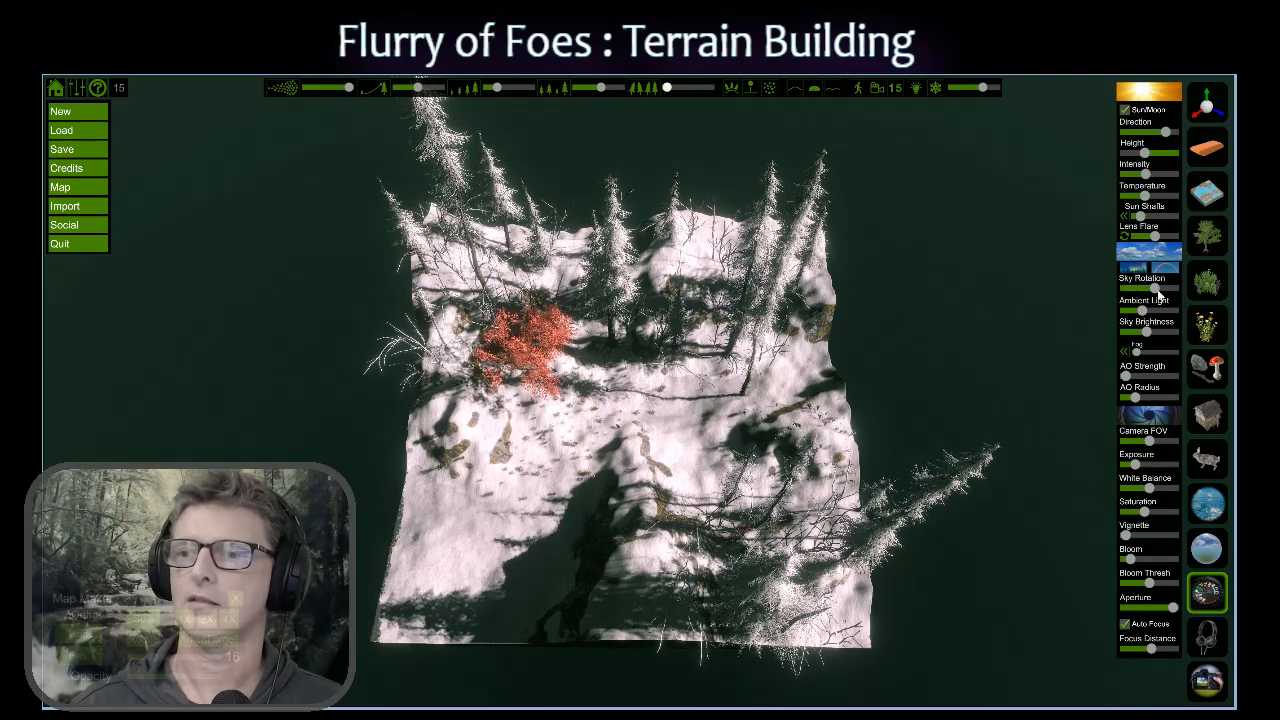
Fine-tune the ambient light and sky brightness, and lower the Sun/Moon intensity to dim the snowy block.
drag(1143, 311, 1142, 312)
click(1147, 331)
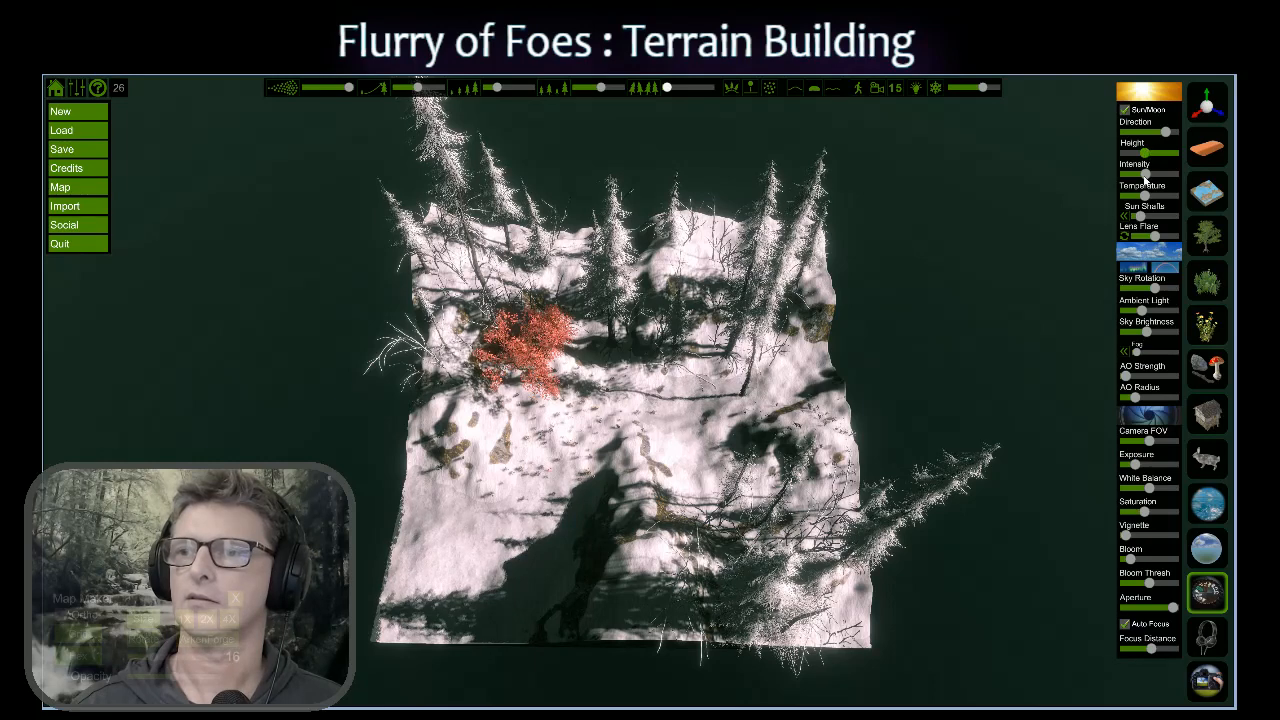
drag(1145, 173, 1138, 173)
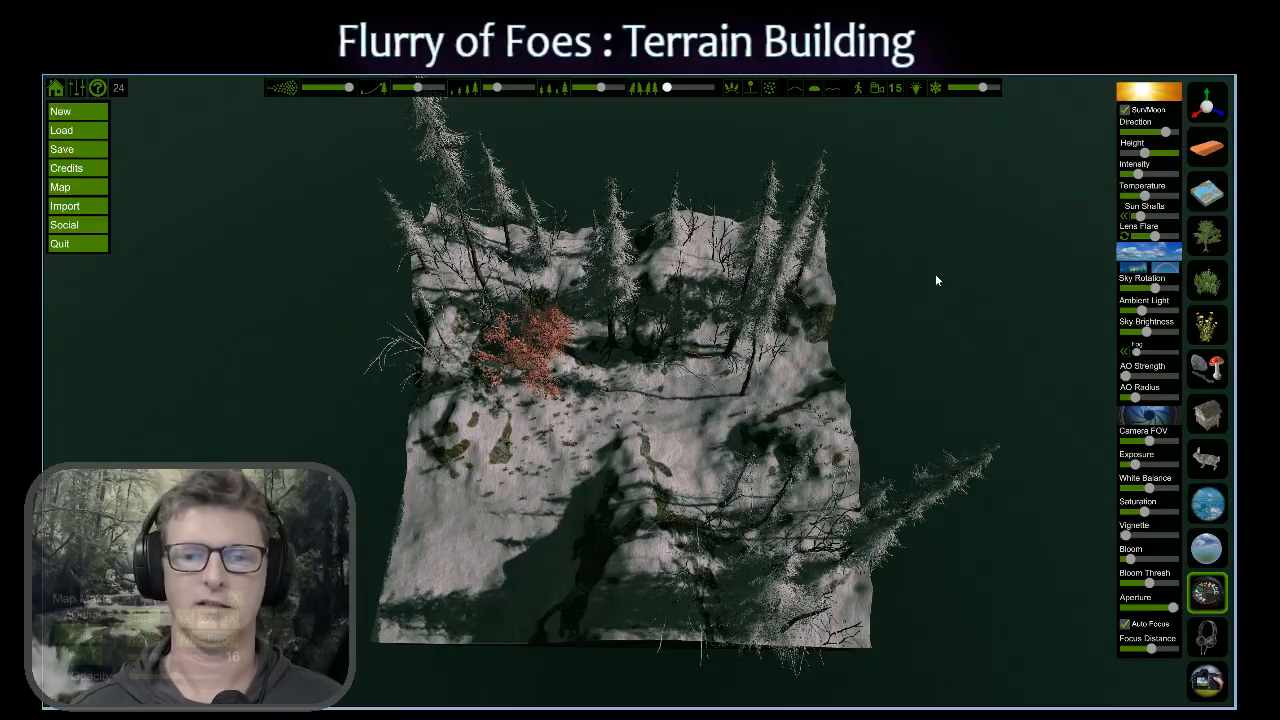
Move down into the snowy block and inspect the flowers, trees and water from near ground level.
key(w)
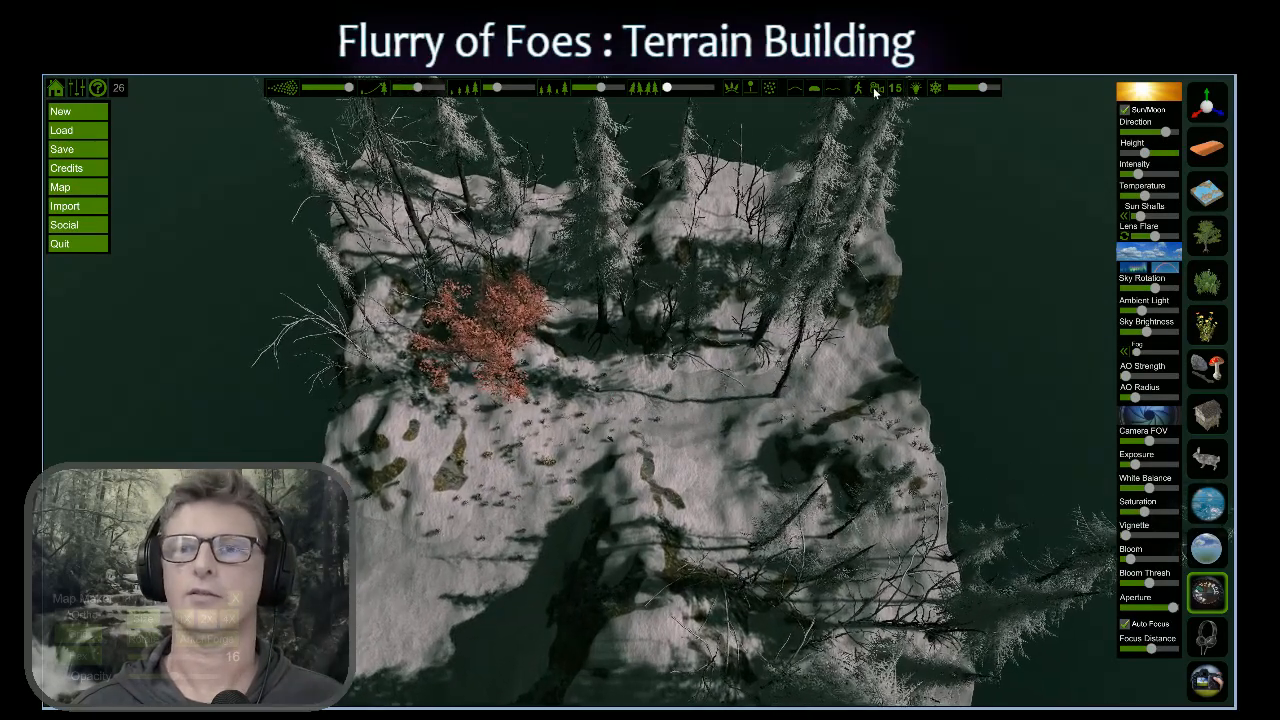
key(w)
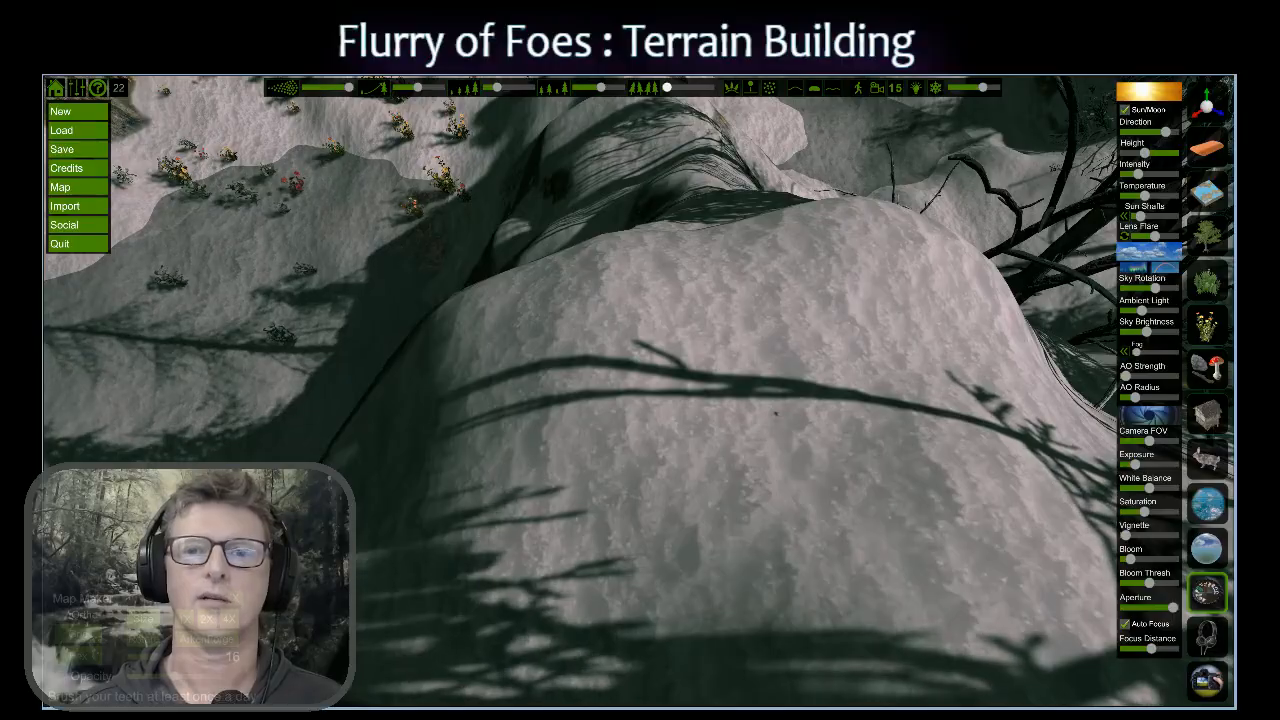
right_drag(826, 162, 797, 208)
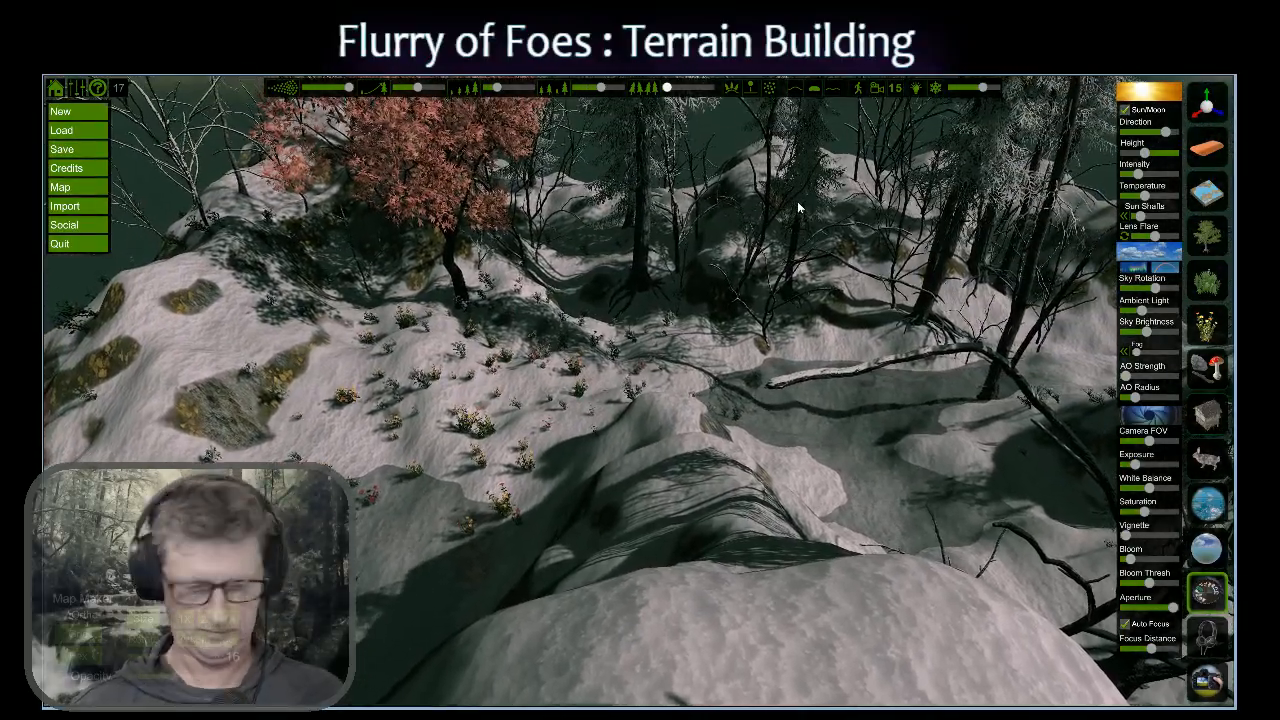
key(w)
key(w)
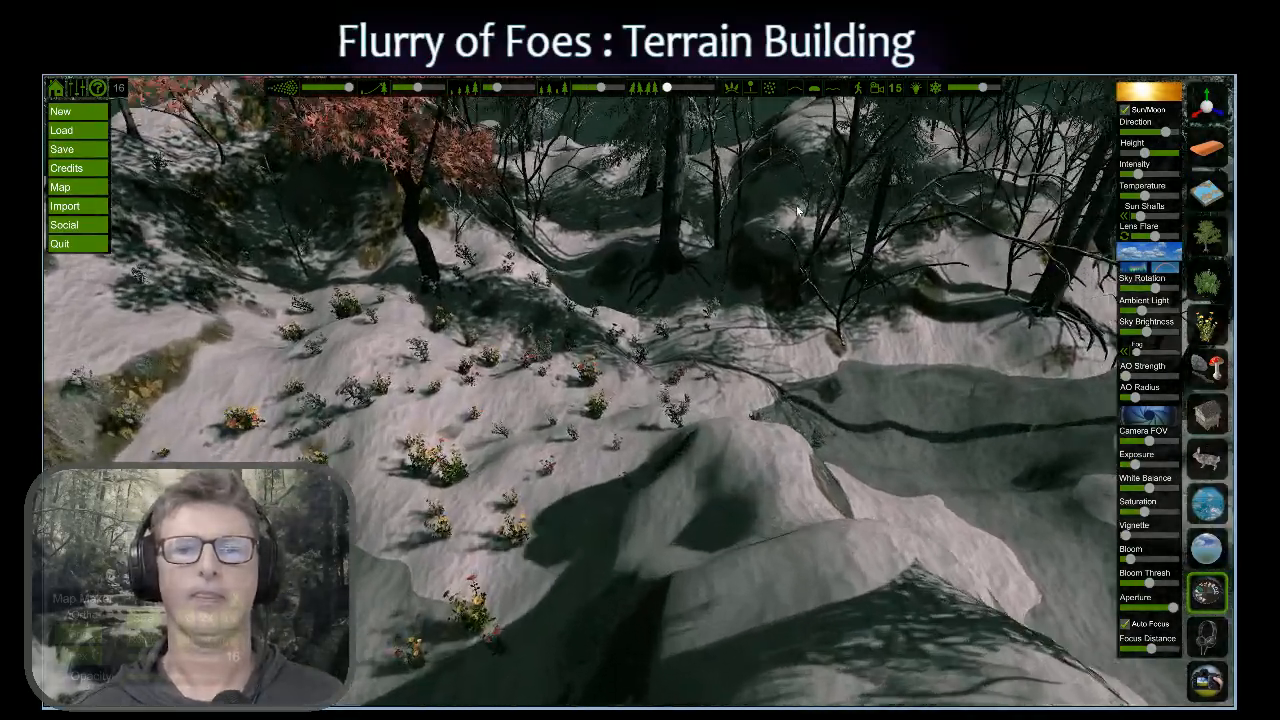
right_drag(797, 211, 785, 255)
key(d)
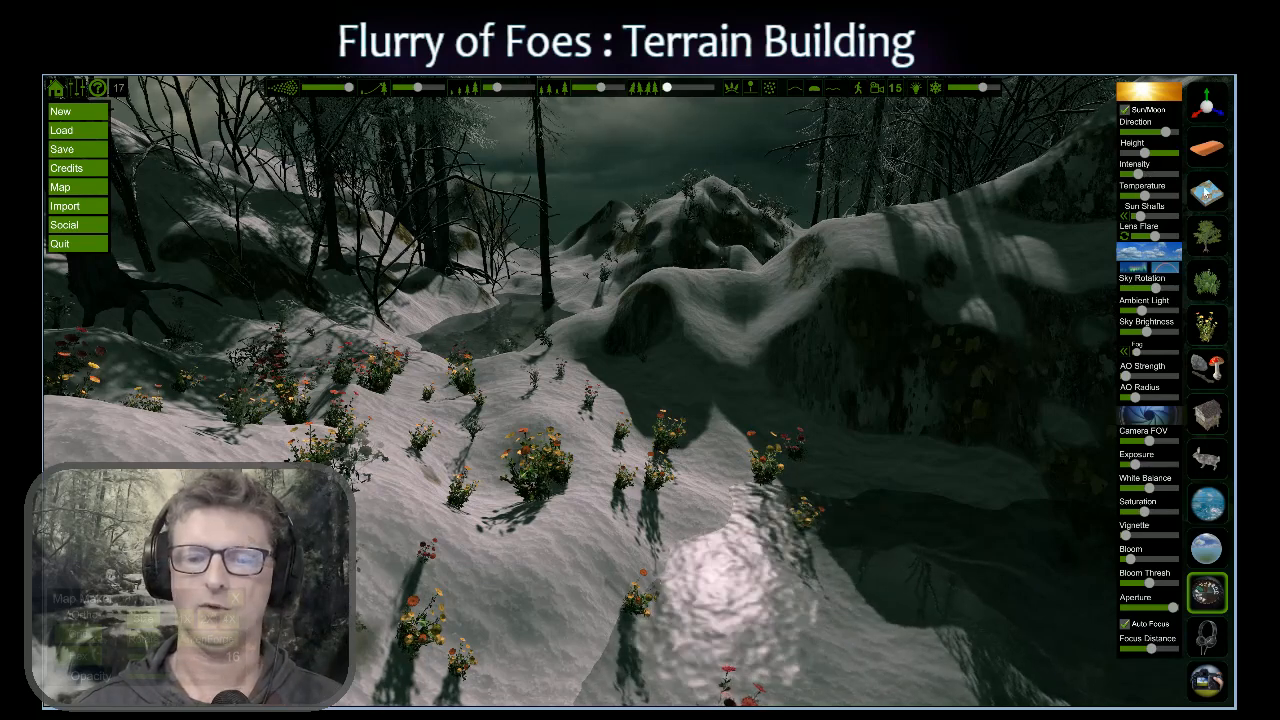
Turn the block's water surface into ice using the terrain settings, comparing it with the Lava and Water options.
click(1205, 193)
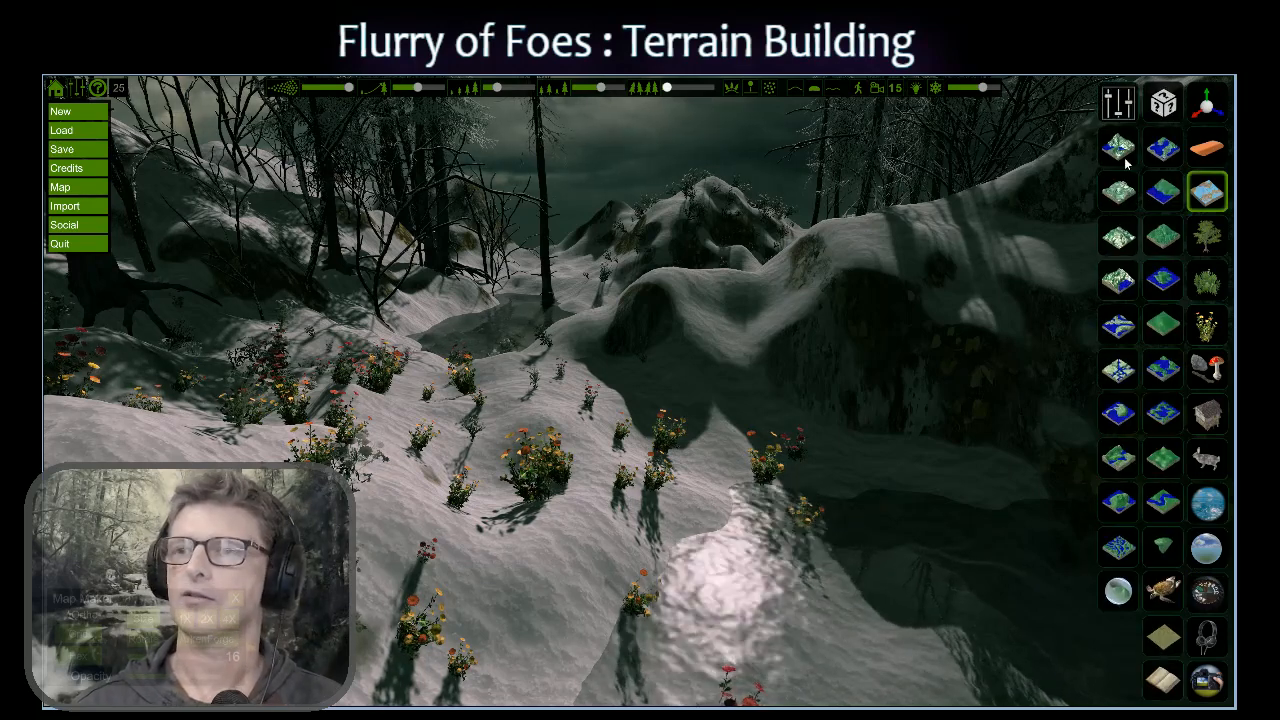
click(1120, 105)
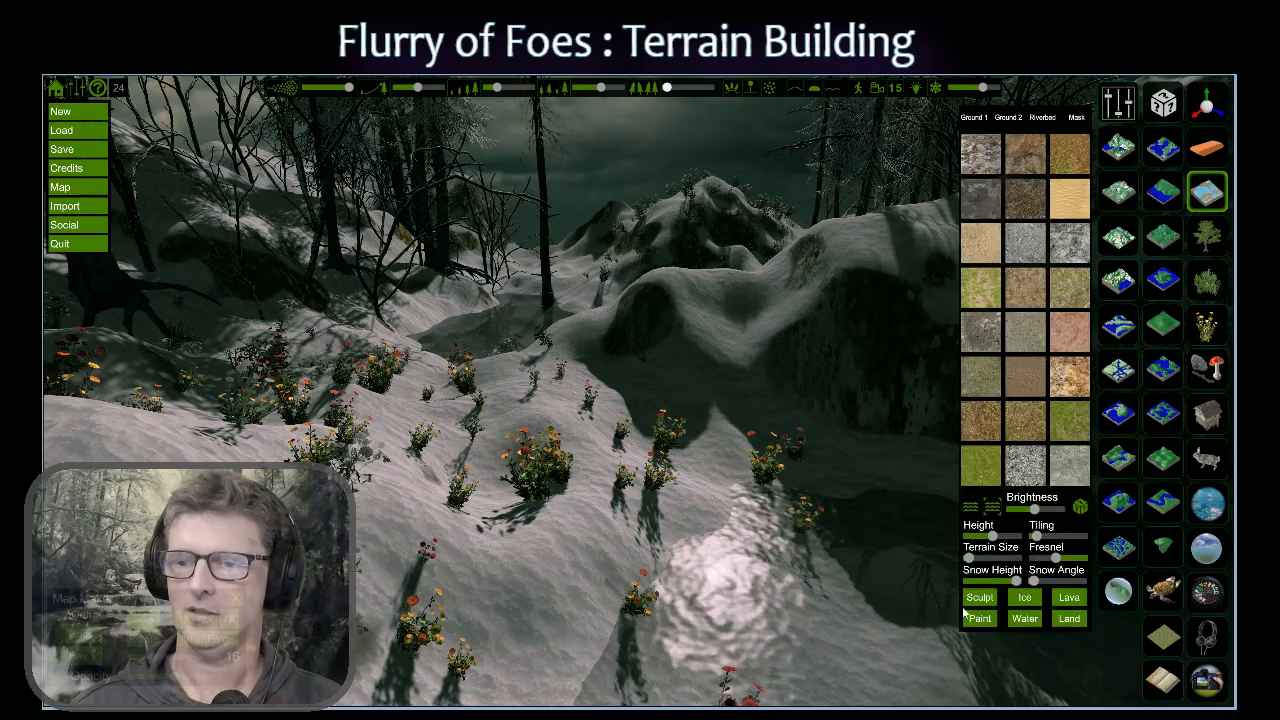
click(1020, 600)
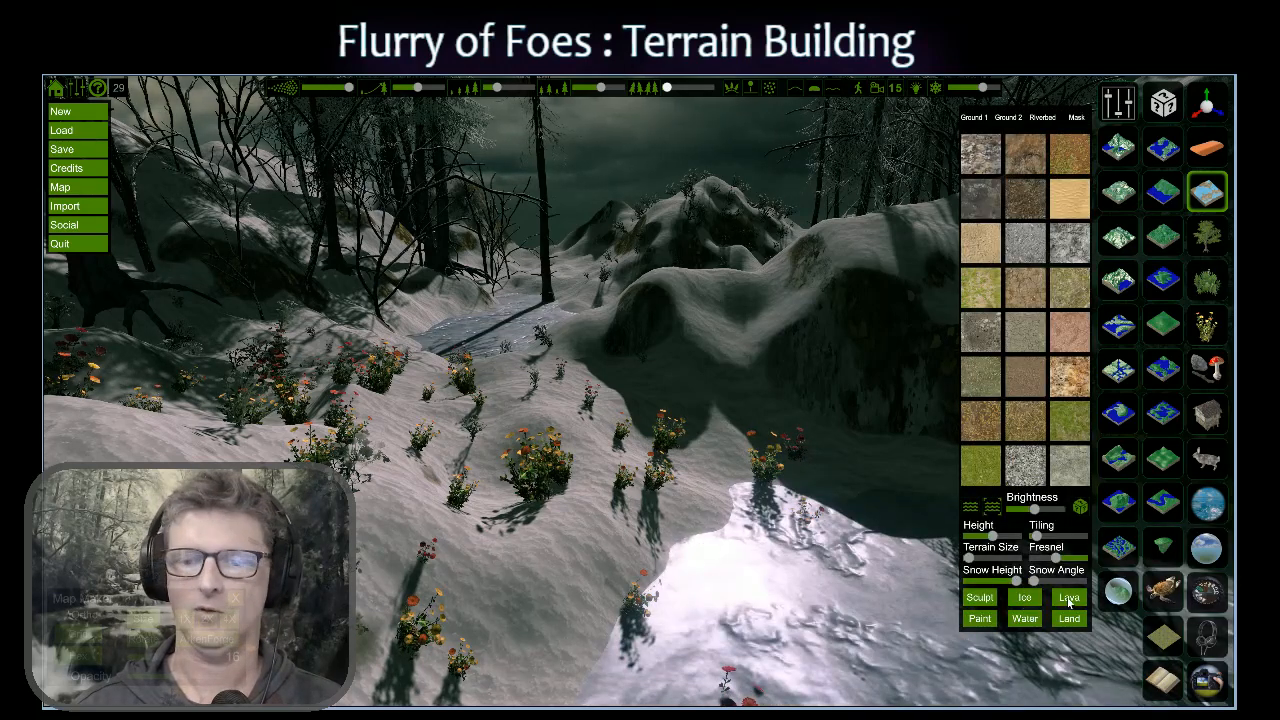
click(1069, 598)
click(1019, 599)
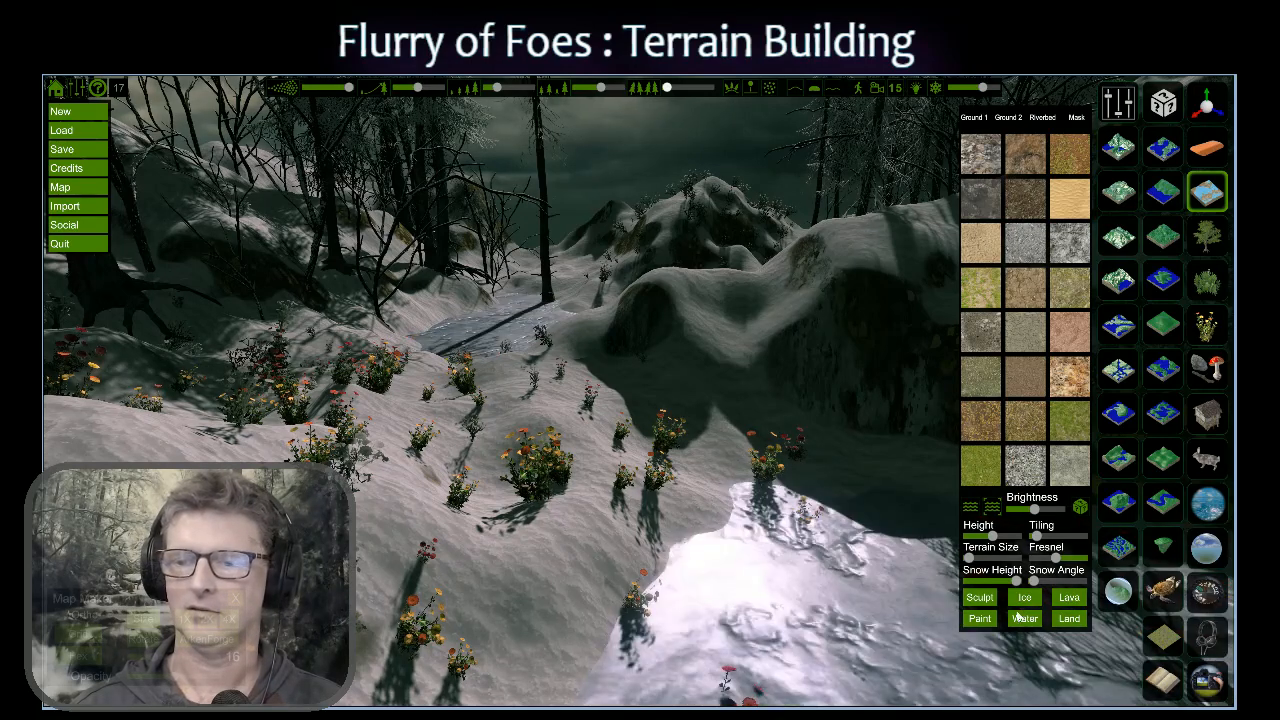
click(1022, 619)
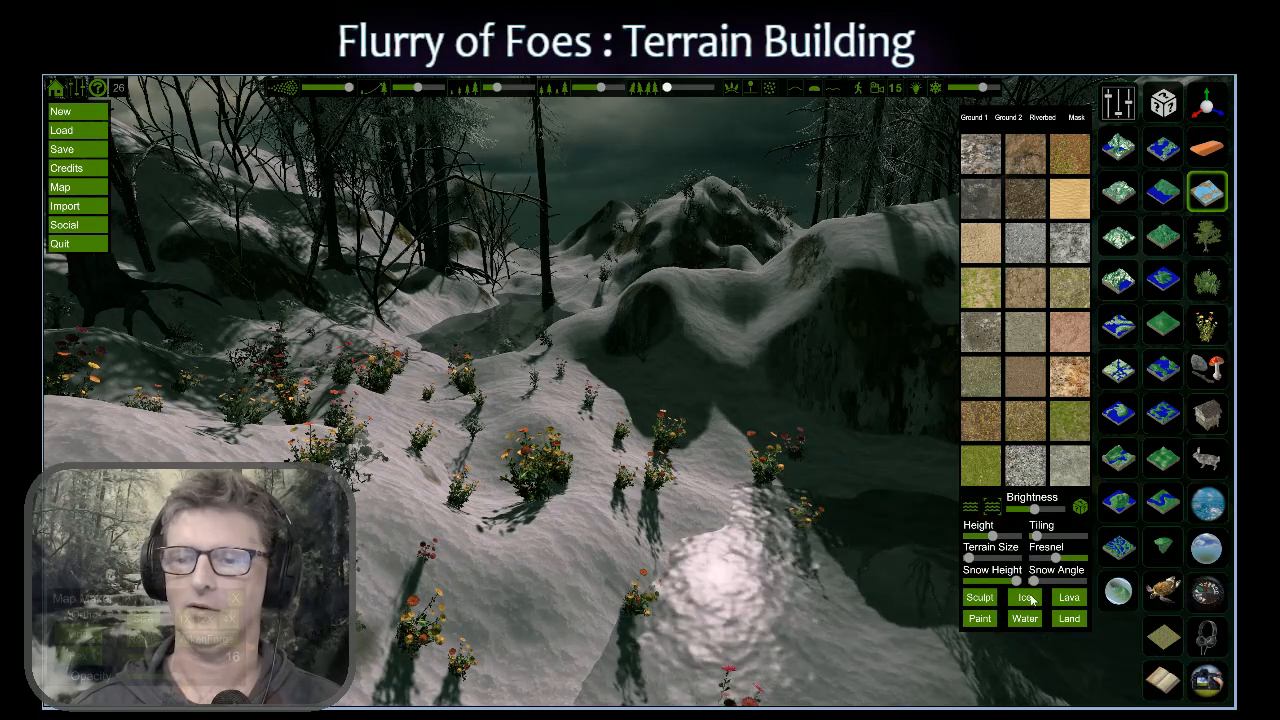
click(1031, 598)
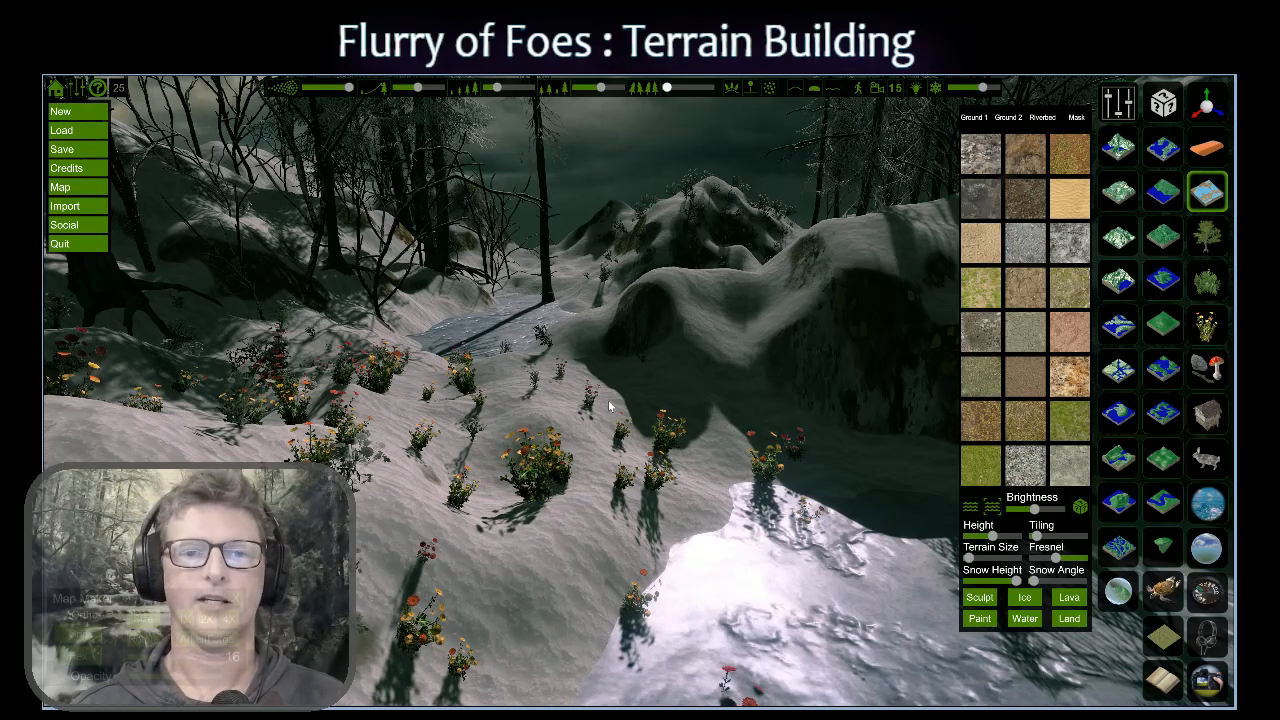
Travel across the snowy block at ground level to examine the frozen water, wooded slopes, rocky ridges and stormy horizon.
key(a)
key(w)
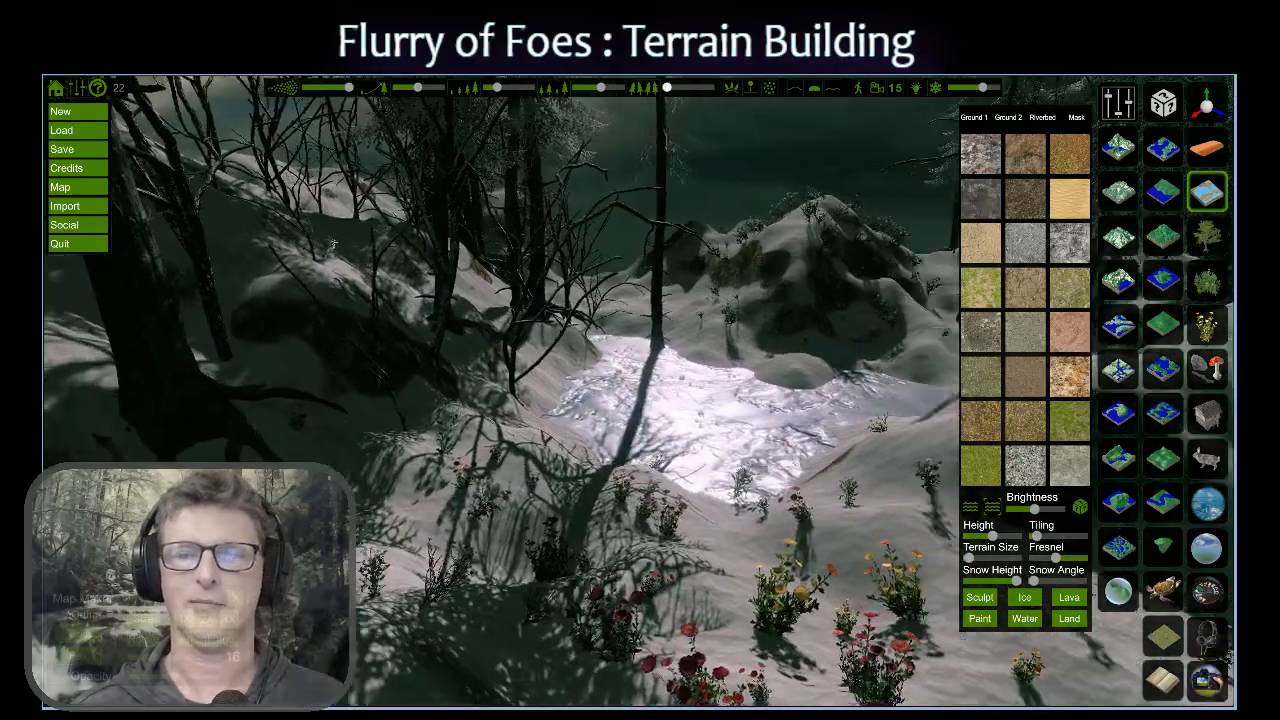
key(w)
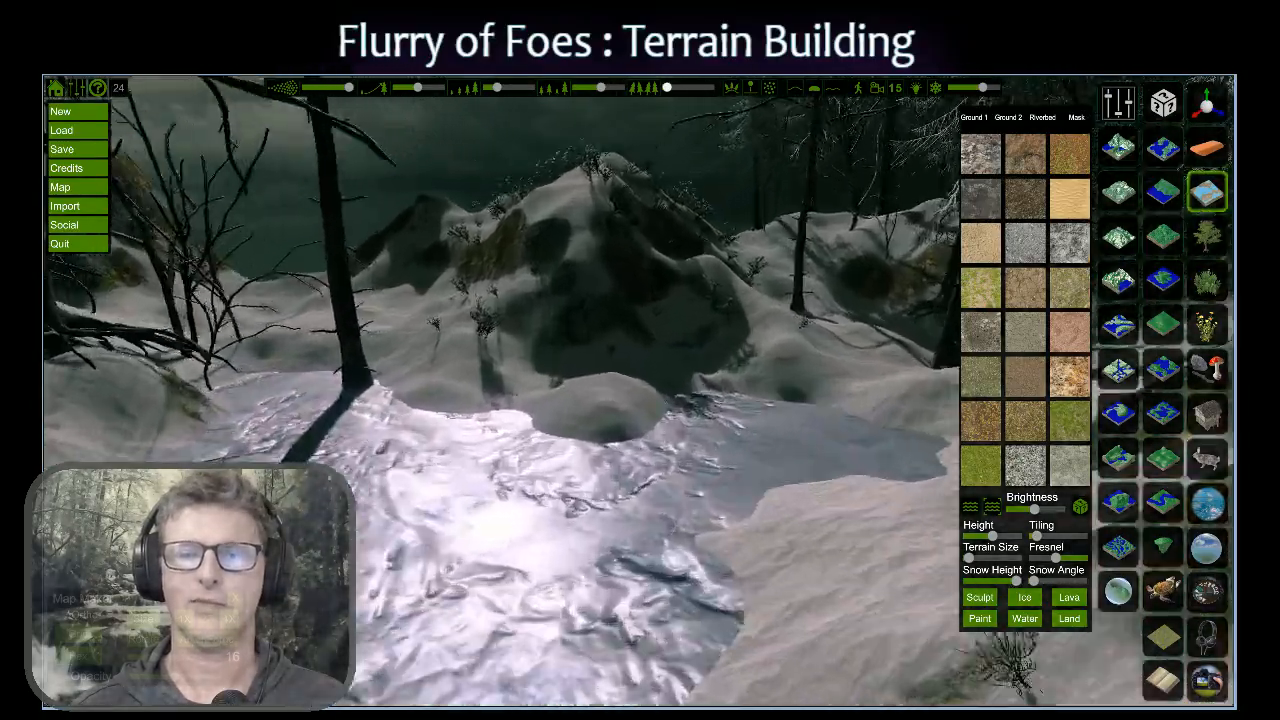
key(w)
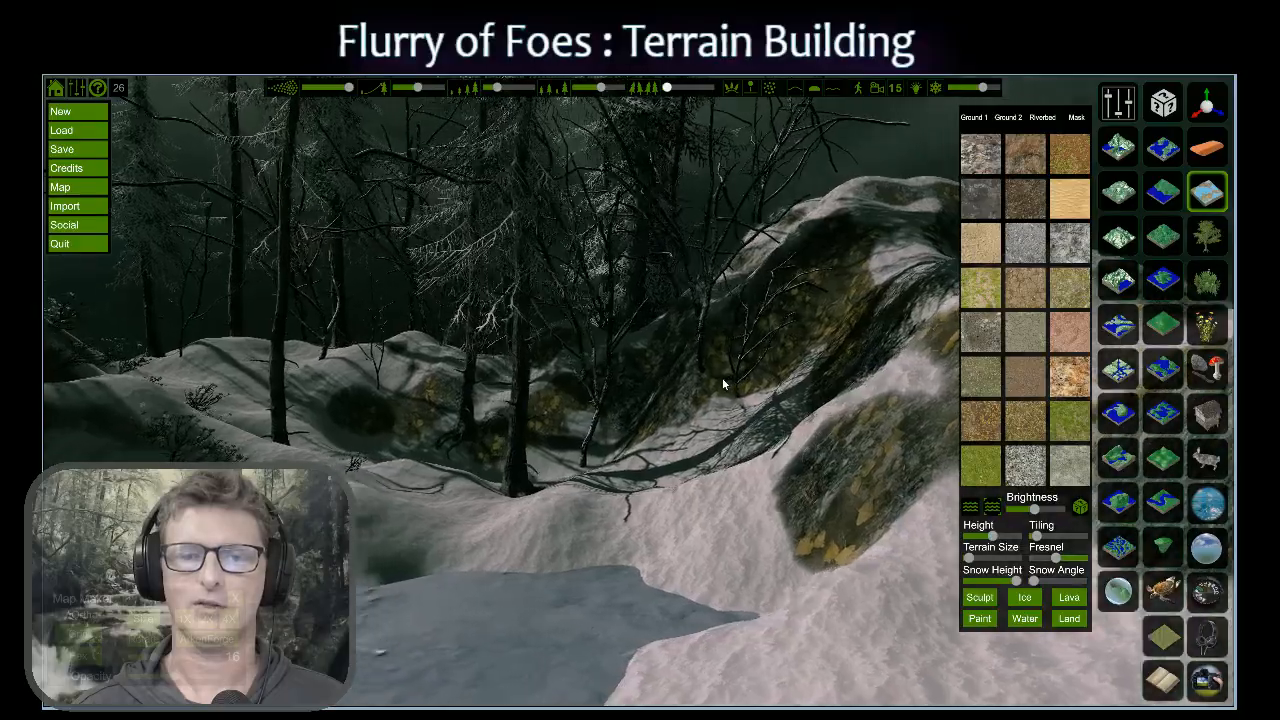
key(w)
right_drag(723, 384, 760, 450)
key(w)
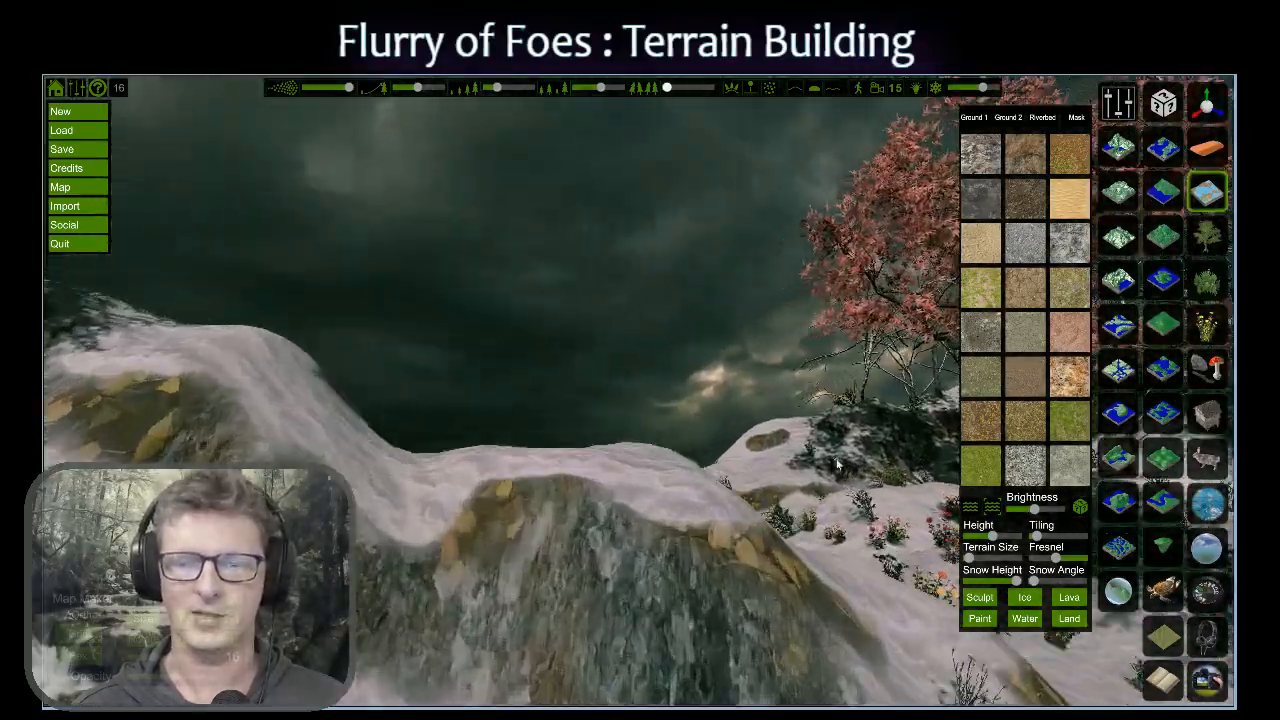
key(w)
right_drag(658, 482, 312, 412)
key(w)
key(w)
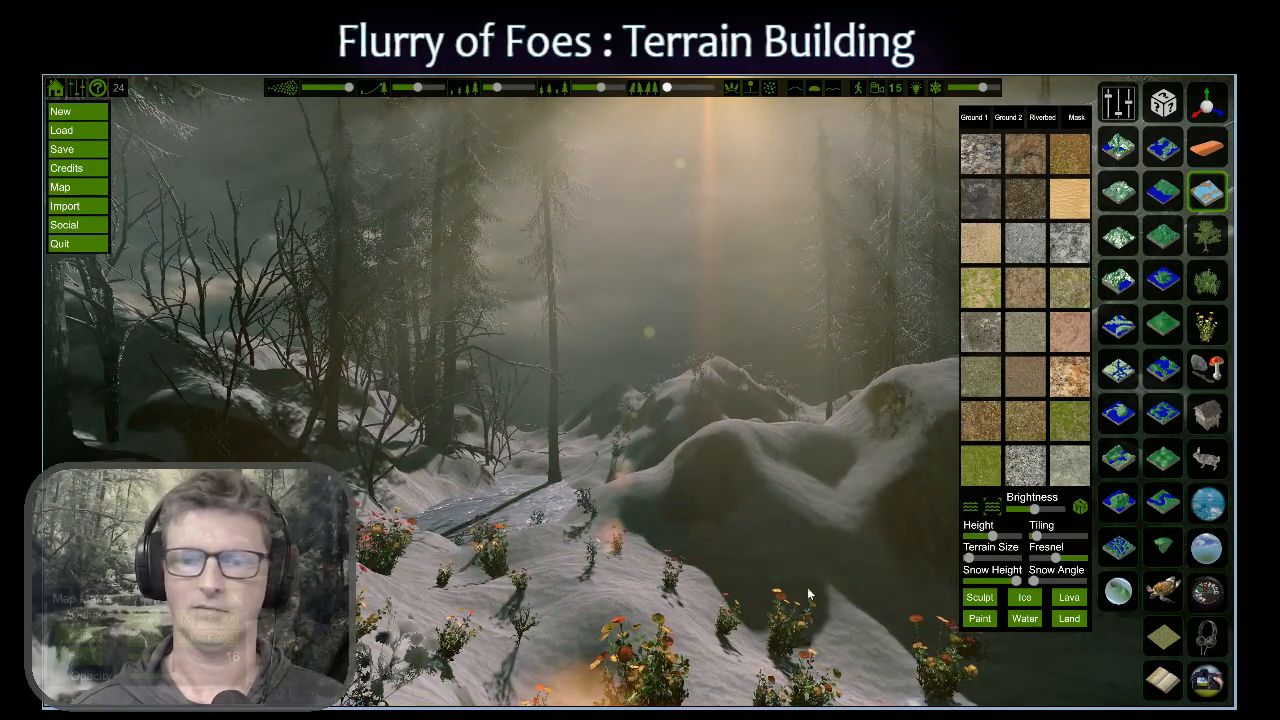